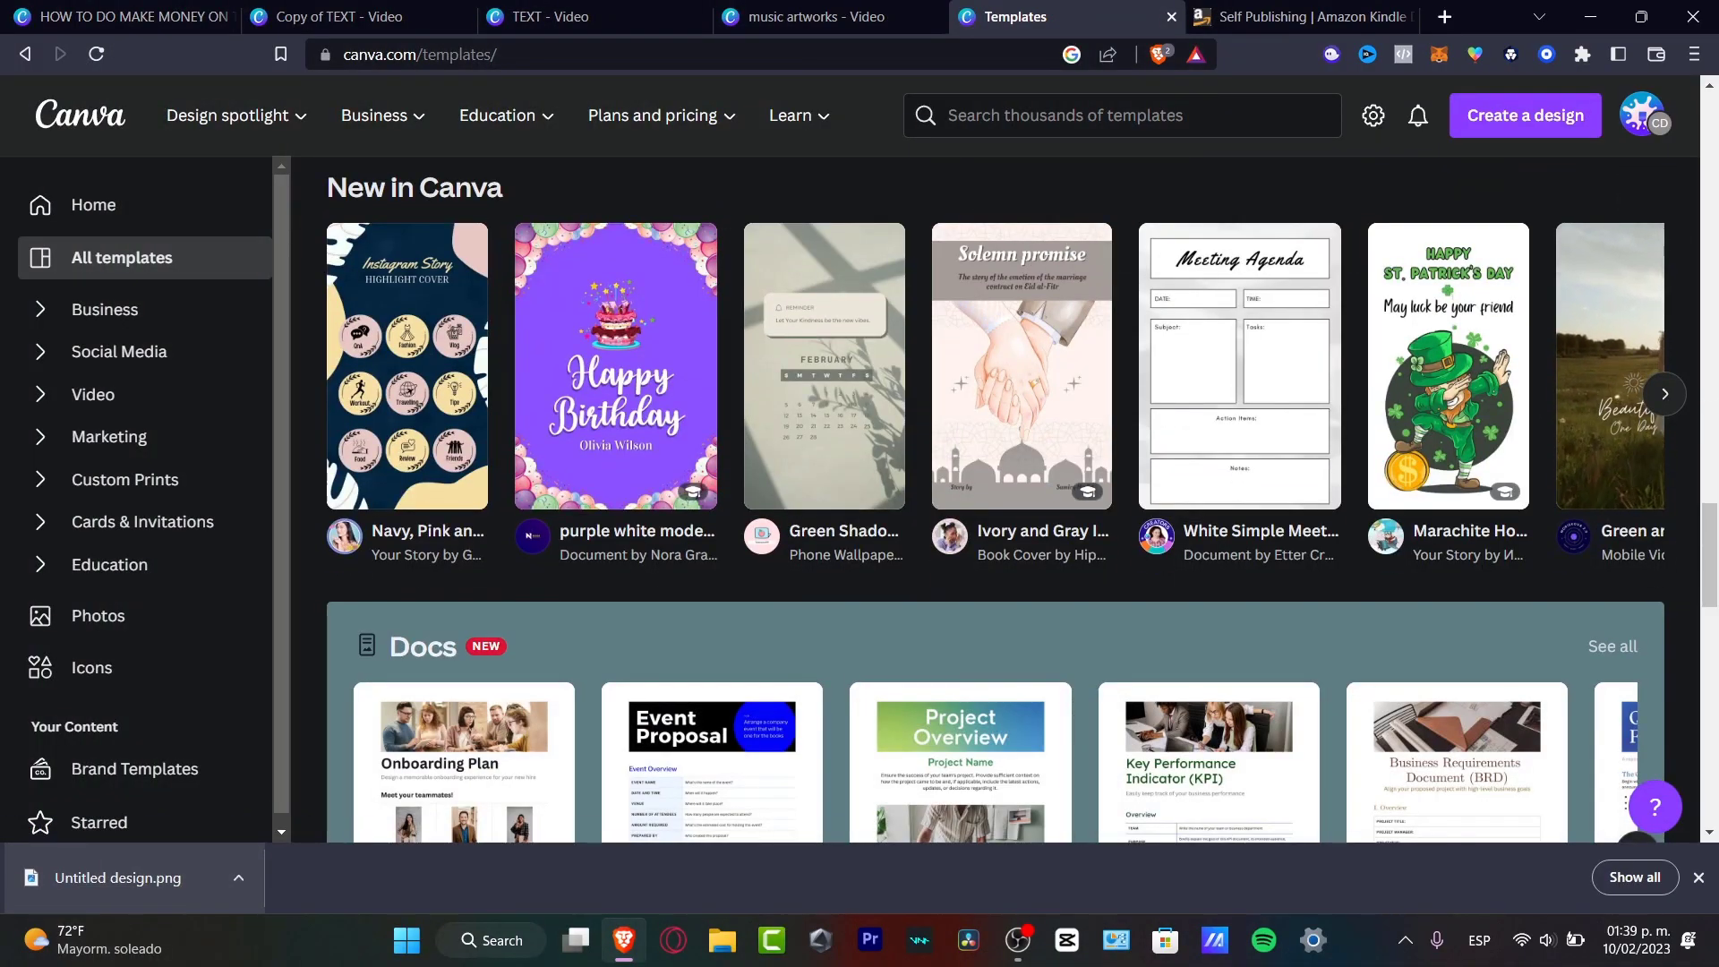
Switch to the Kindle Direct Publishing site and look over its home page
click(1696, 877)
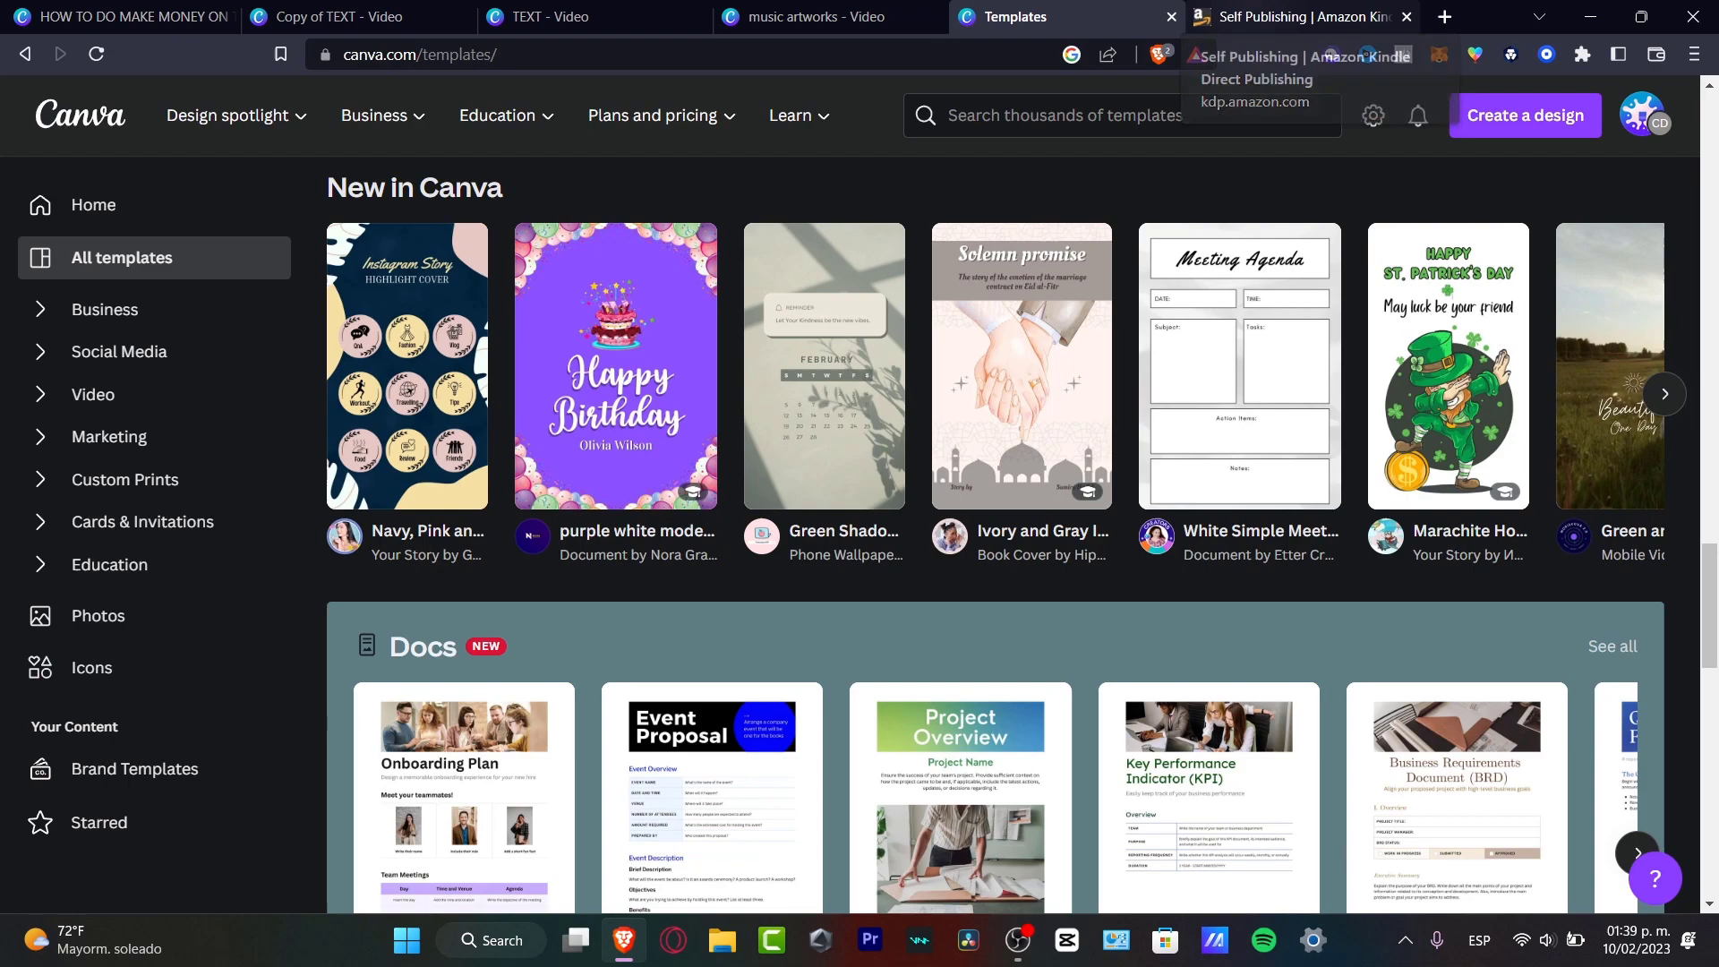
click(1293, 16)
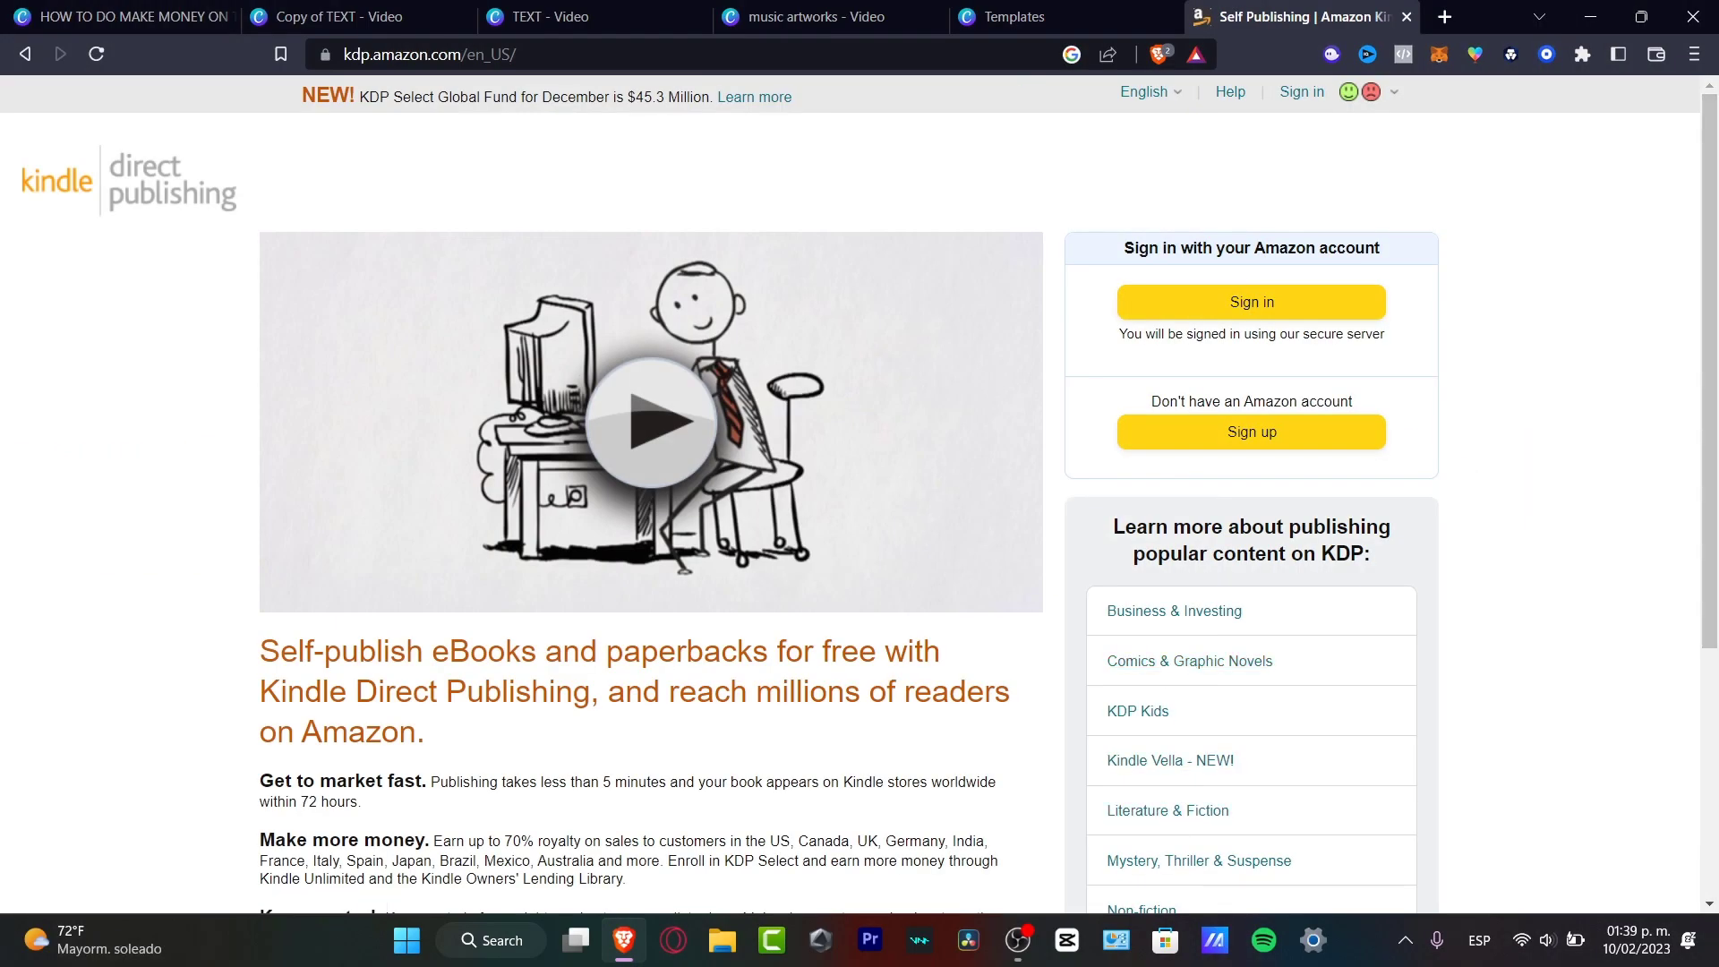
scroll(859, 493, down, 3)
scroll(859, 493, up, 3)
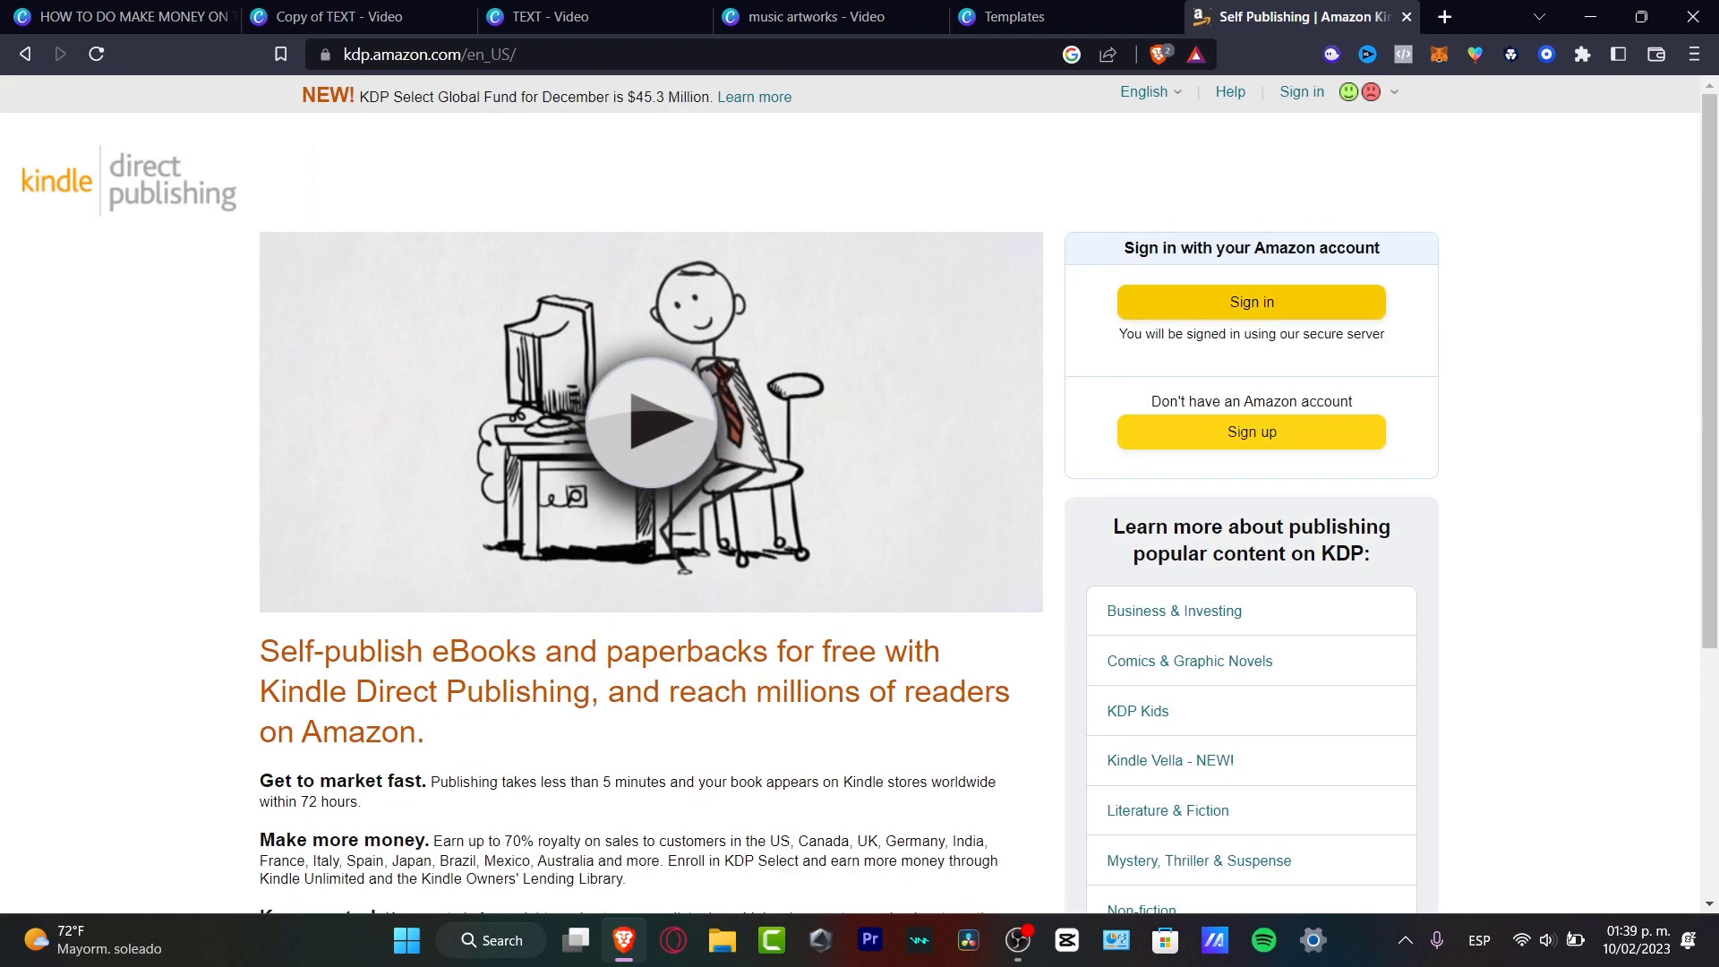
scroll(860, 492, down, 1)
scroll(860, 492, down, 3)
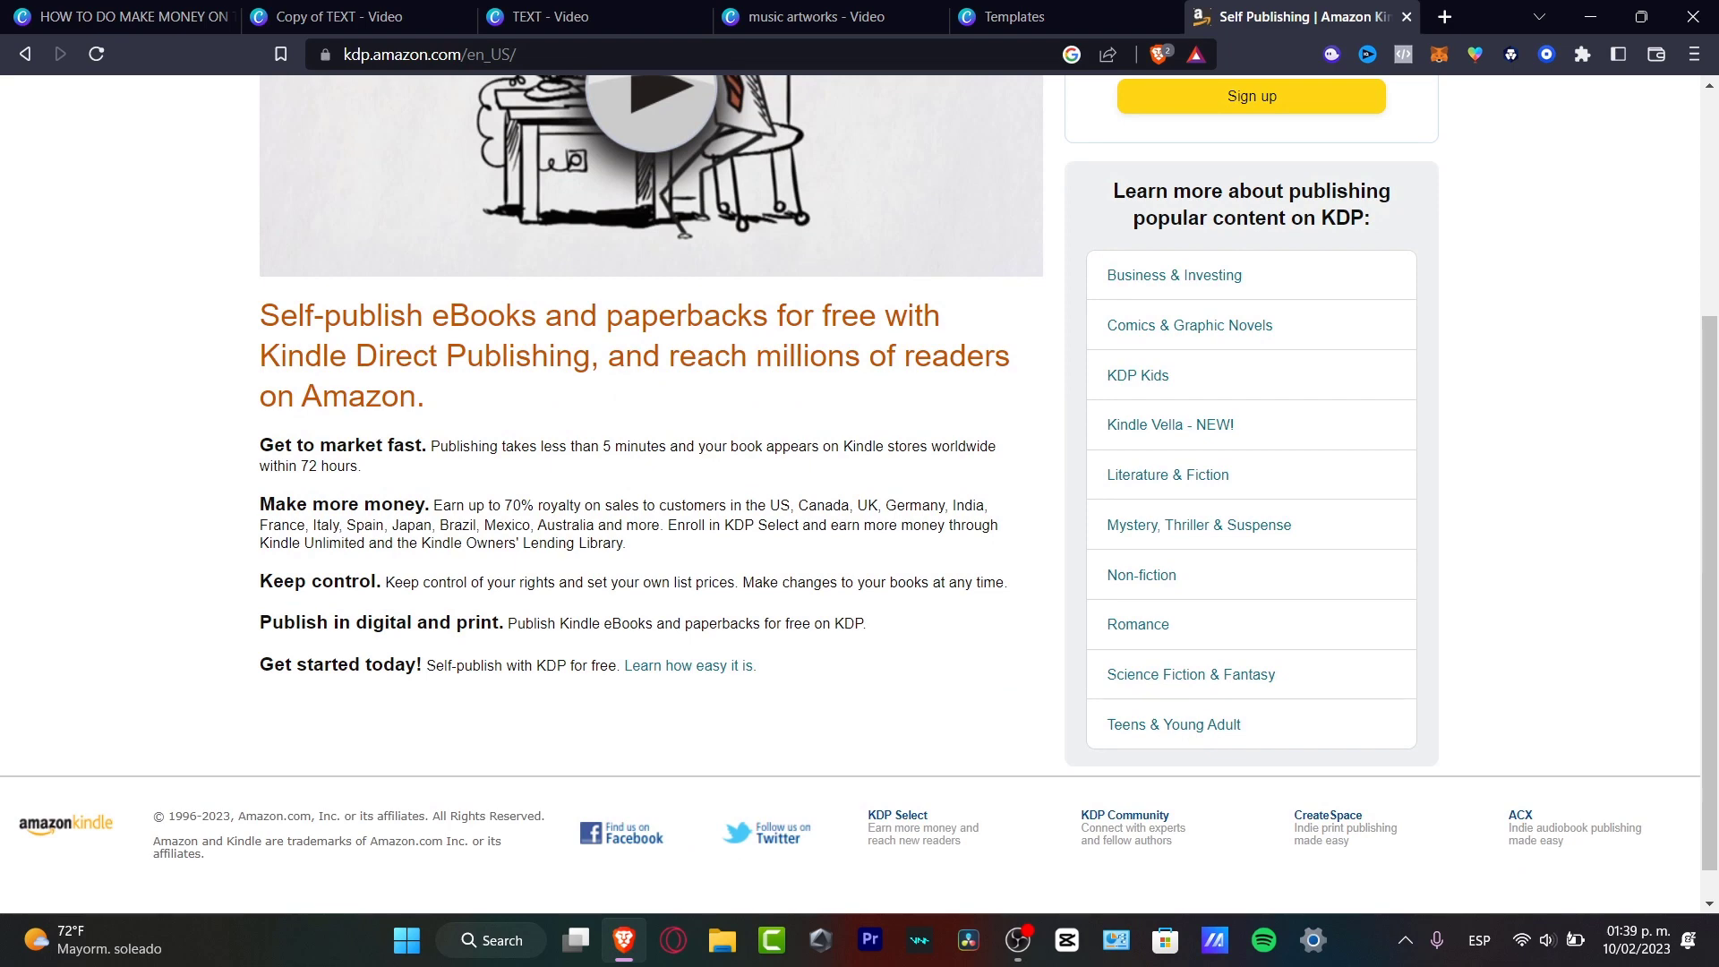
scroll(859, 492, up, 3)
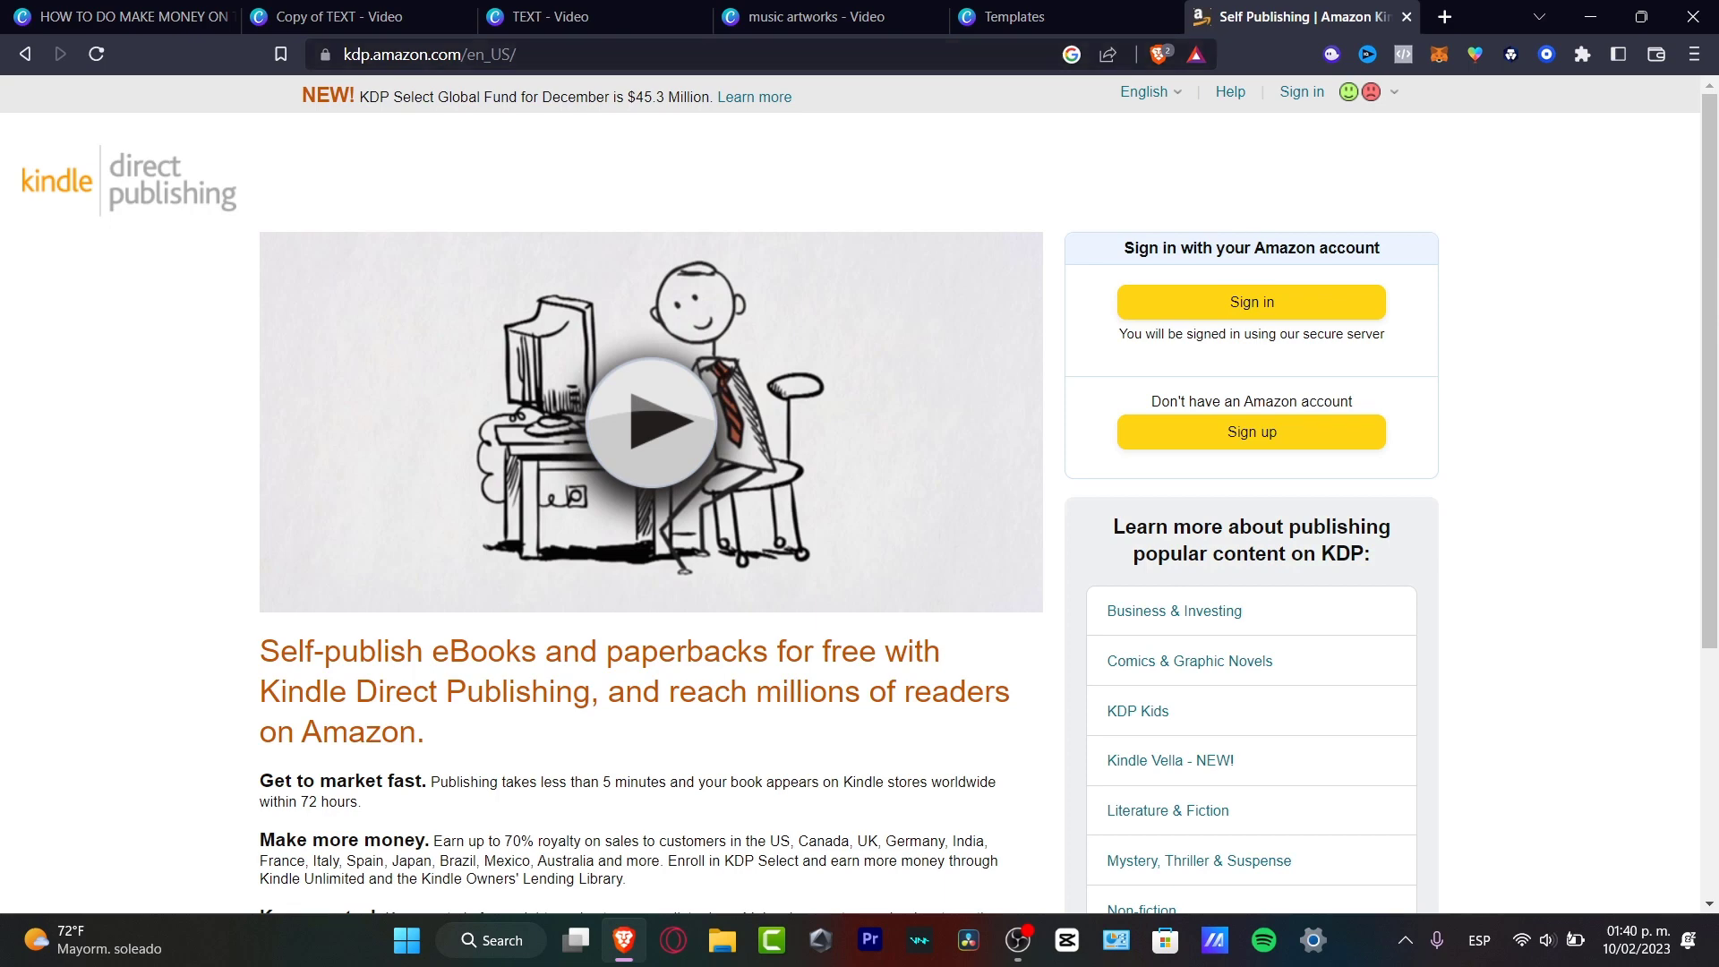
Sign in to Kindle Direct Publishing and look over the Bookshelf page
click(1250, 301)
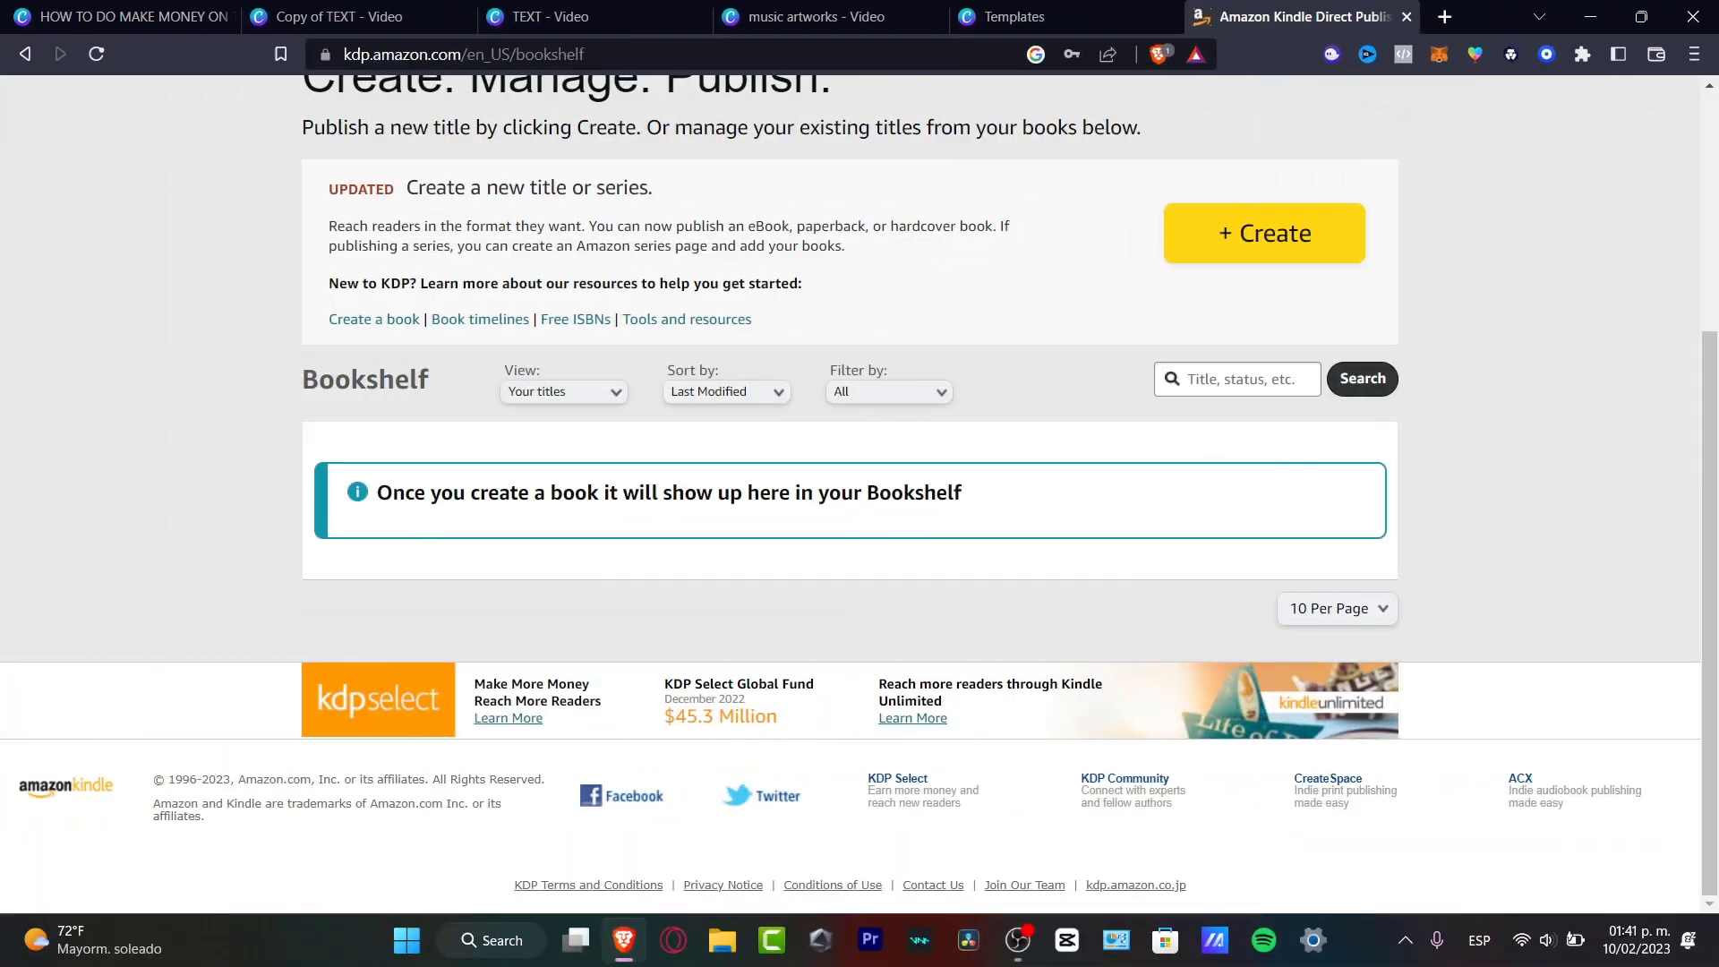
scroll(859, 493, up, 4)
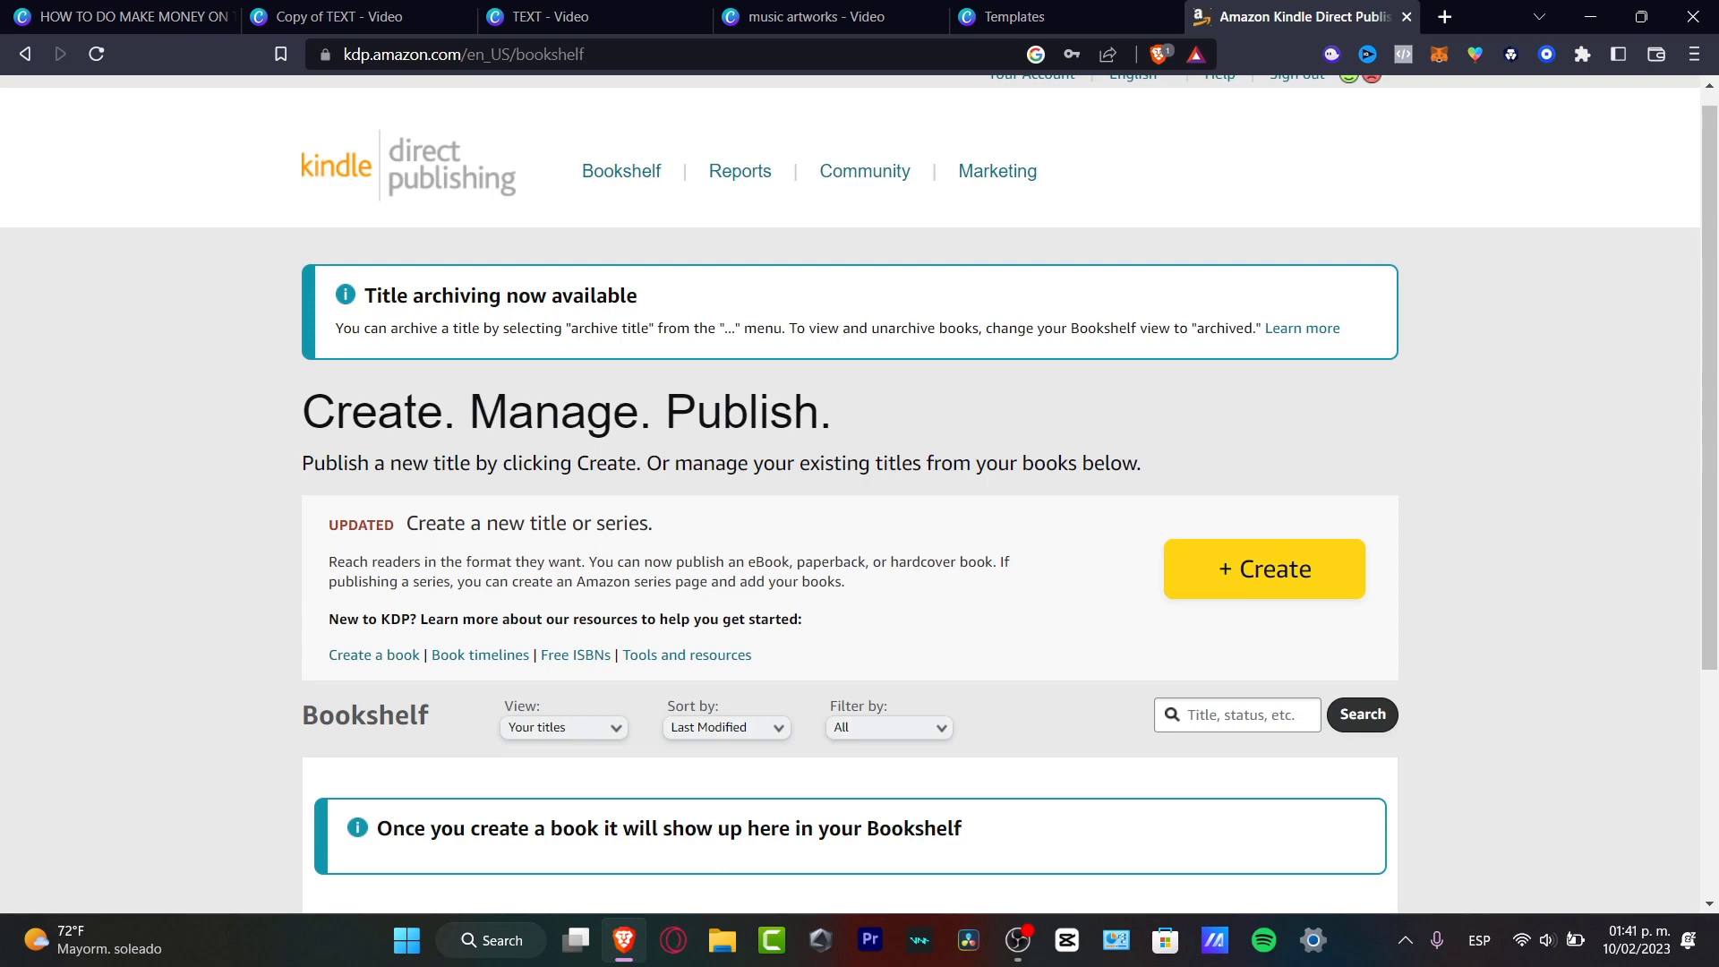
scroll(860, 492, down, 5)
scroll(859, 492, up, 5)
Start a new title and choose Kindle eBook as the format
click(1264, 568)
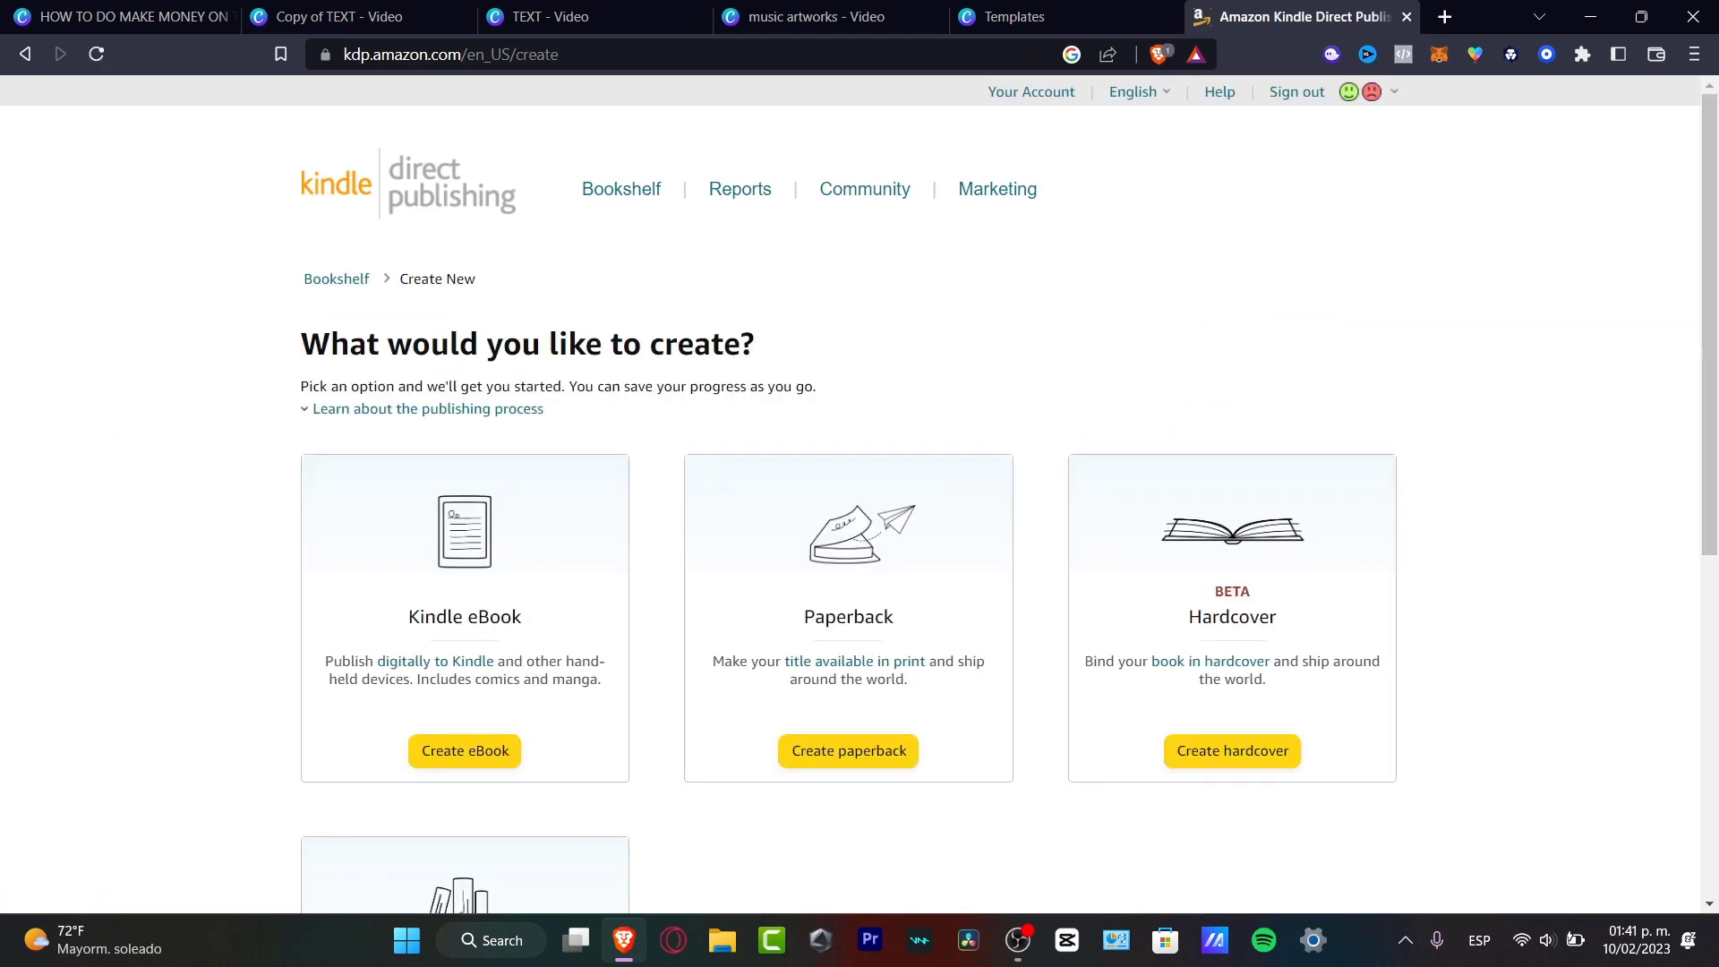
scroll(859, 494, down, 3)
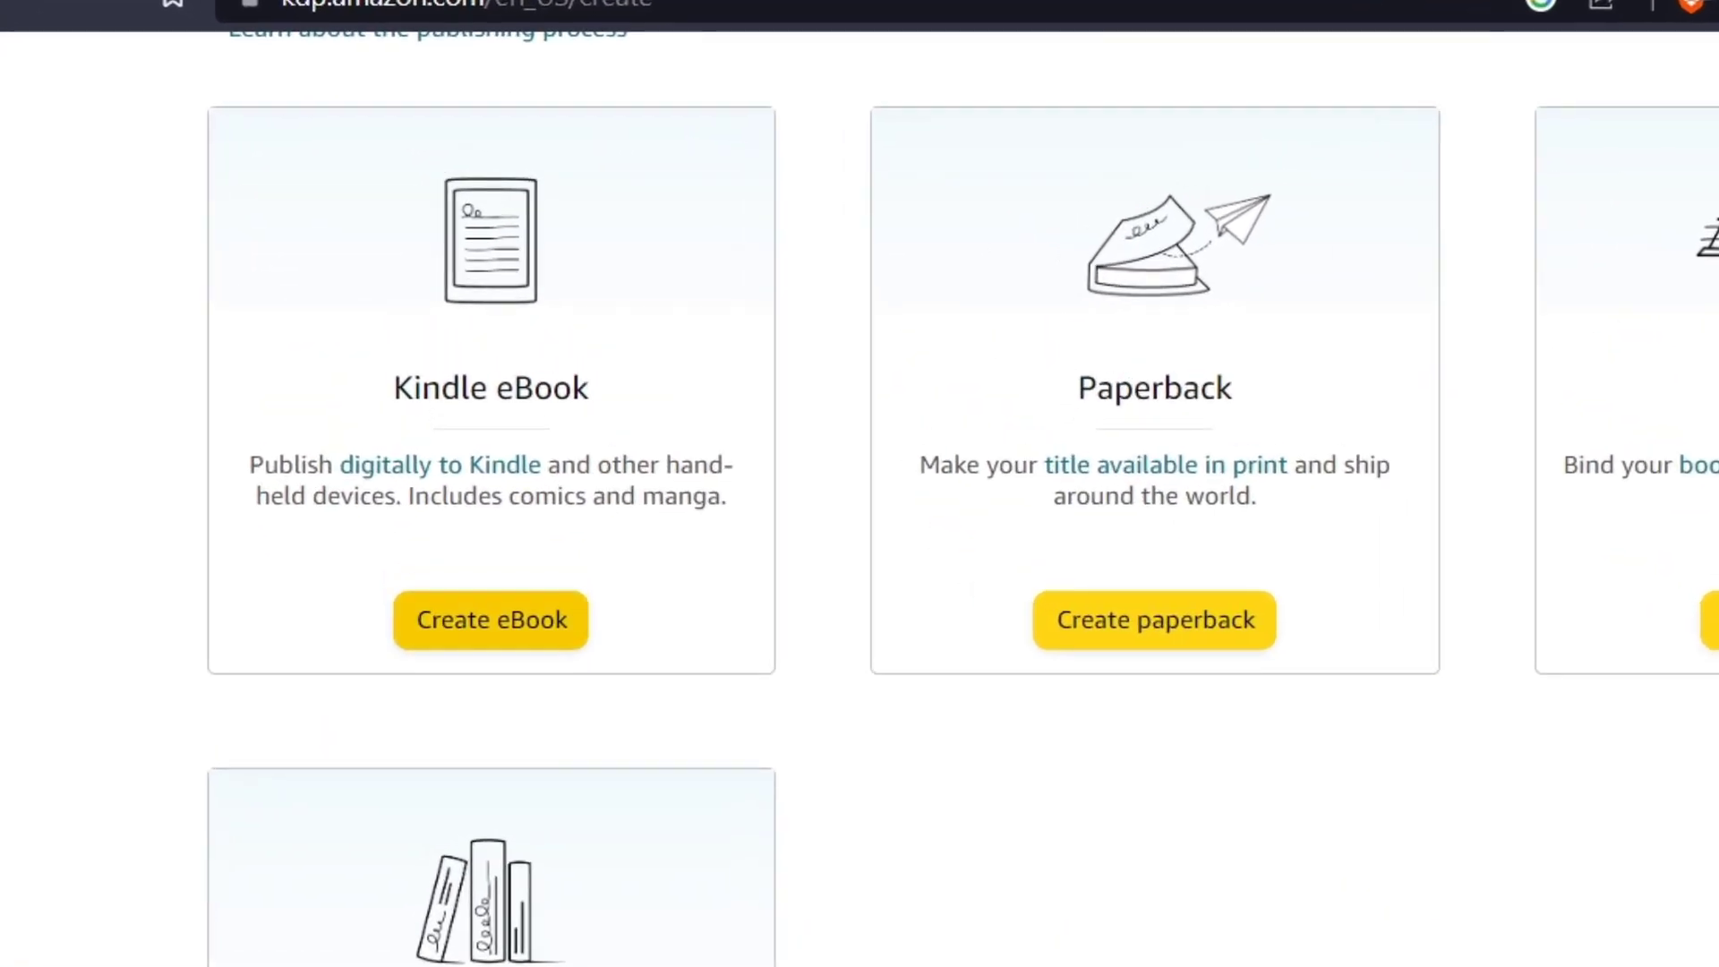
click(490, 619)
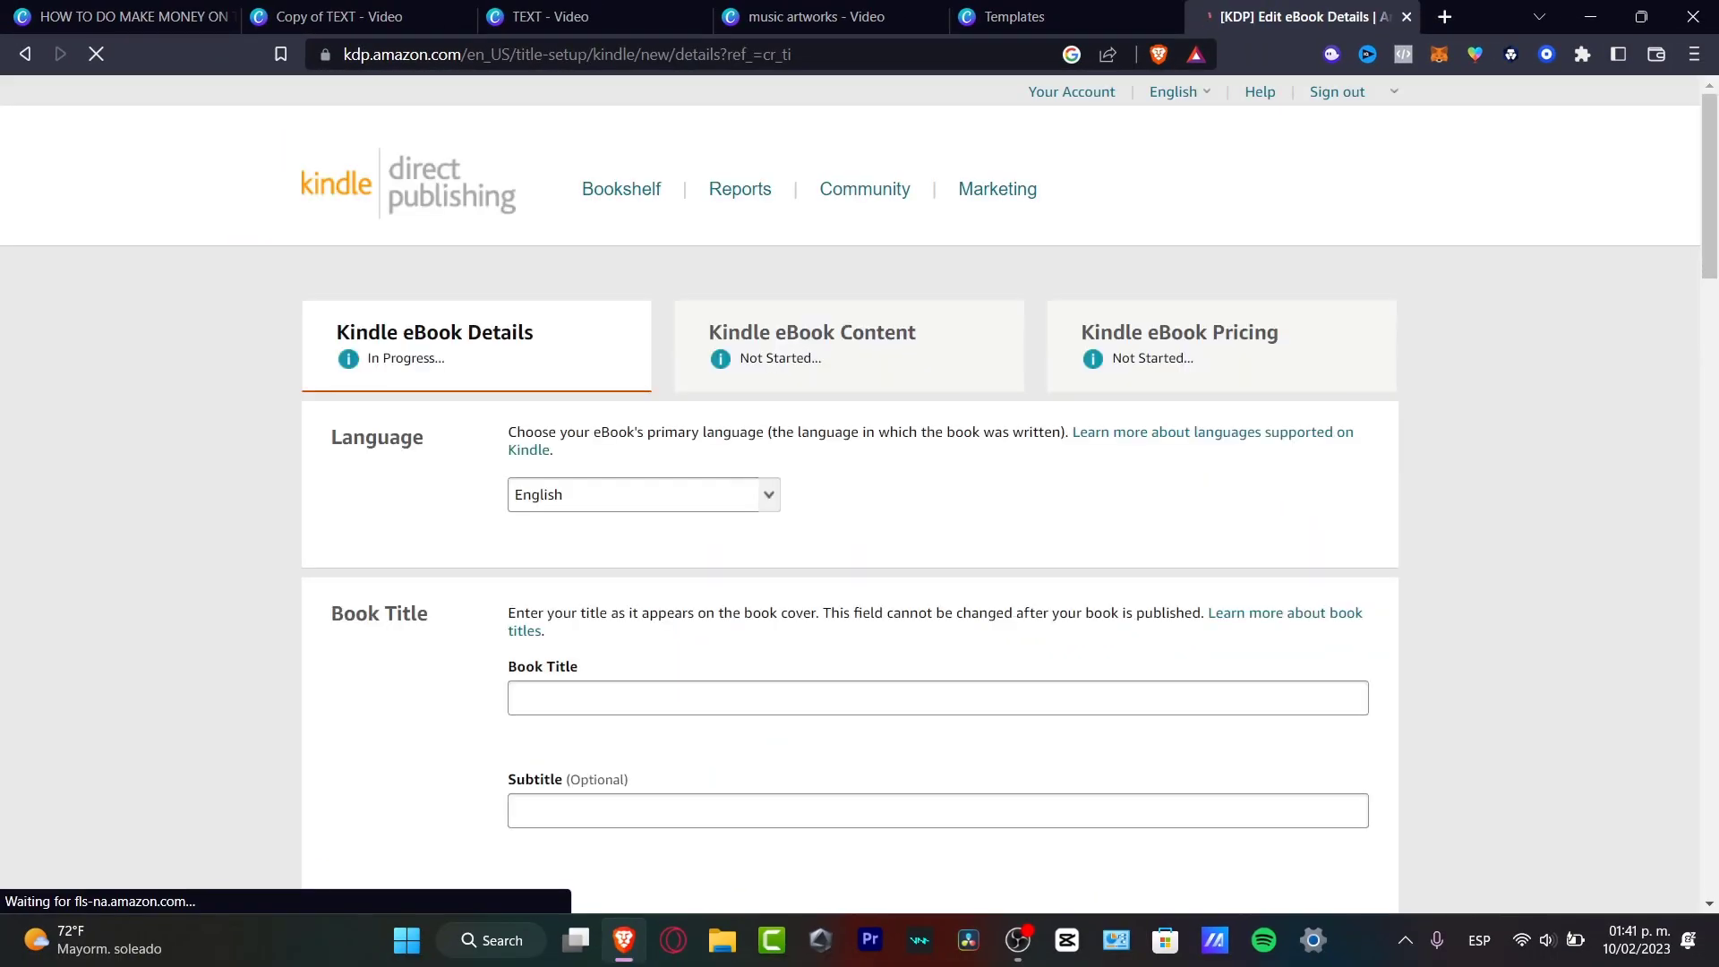
Review the eBook details form from Language, Book Title and Series through Author, Contributors and Description to the Pre-order options
drag(423, 437, 329, 437)
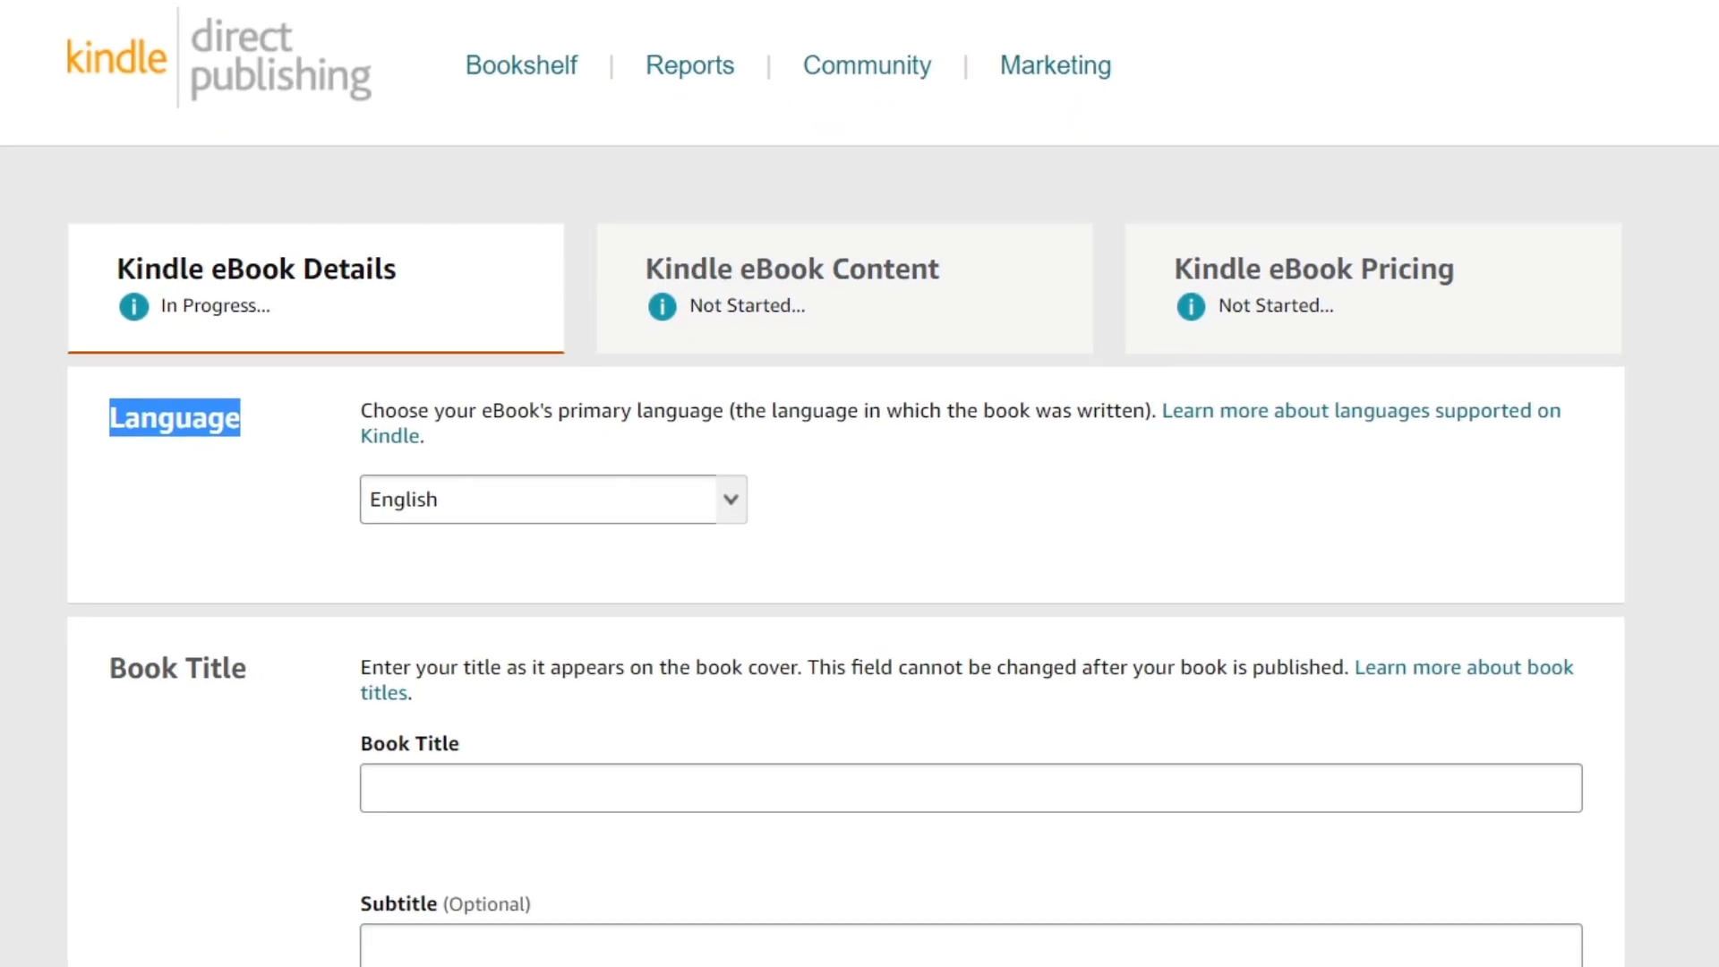
drag(246, 668, 109, 687)
scroll(845, 555, down, 4)
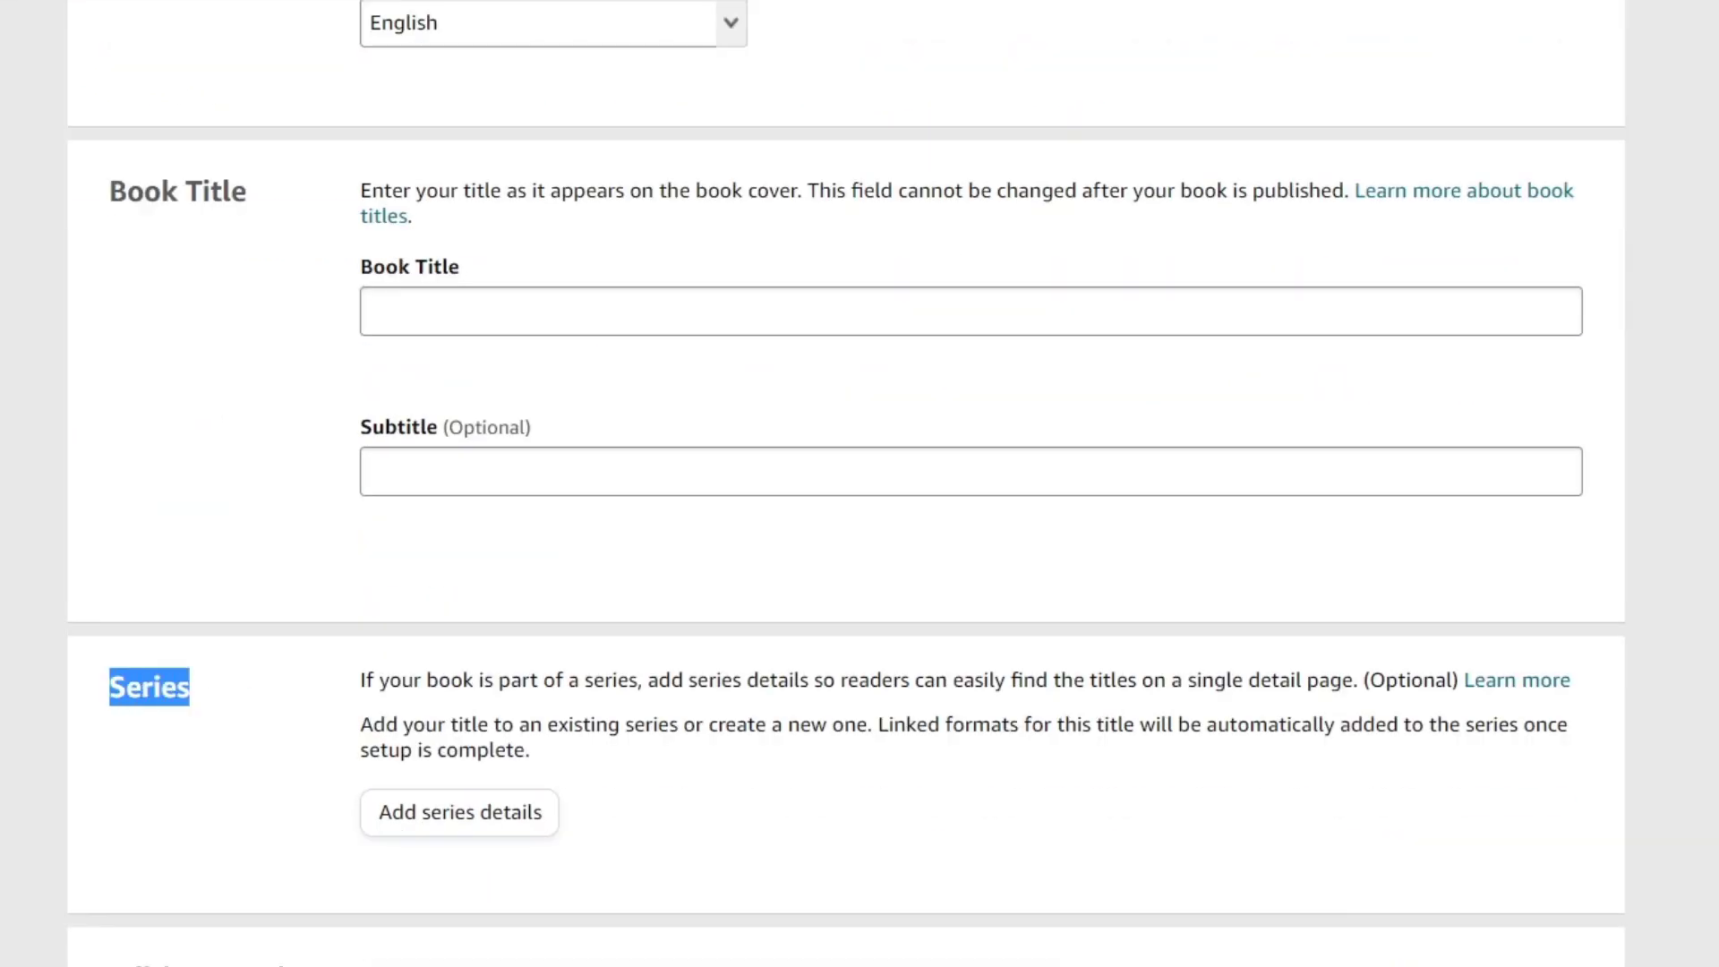
scroll(845, 483, down, 5)
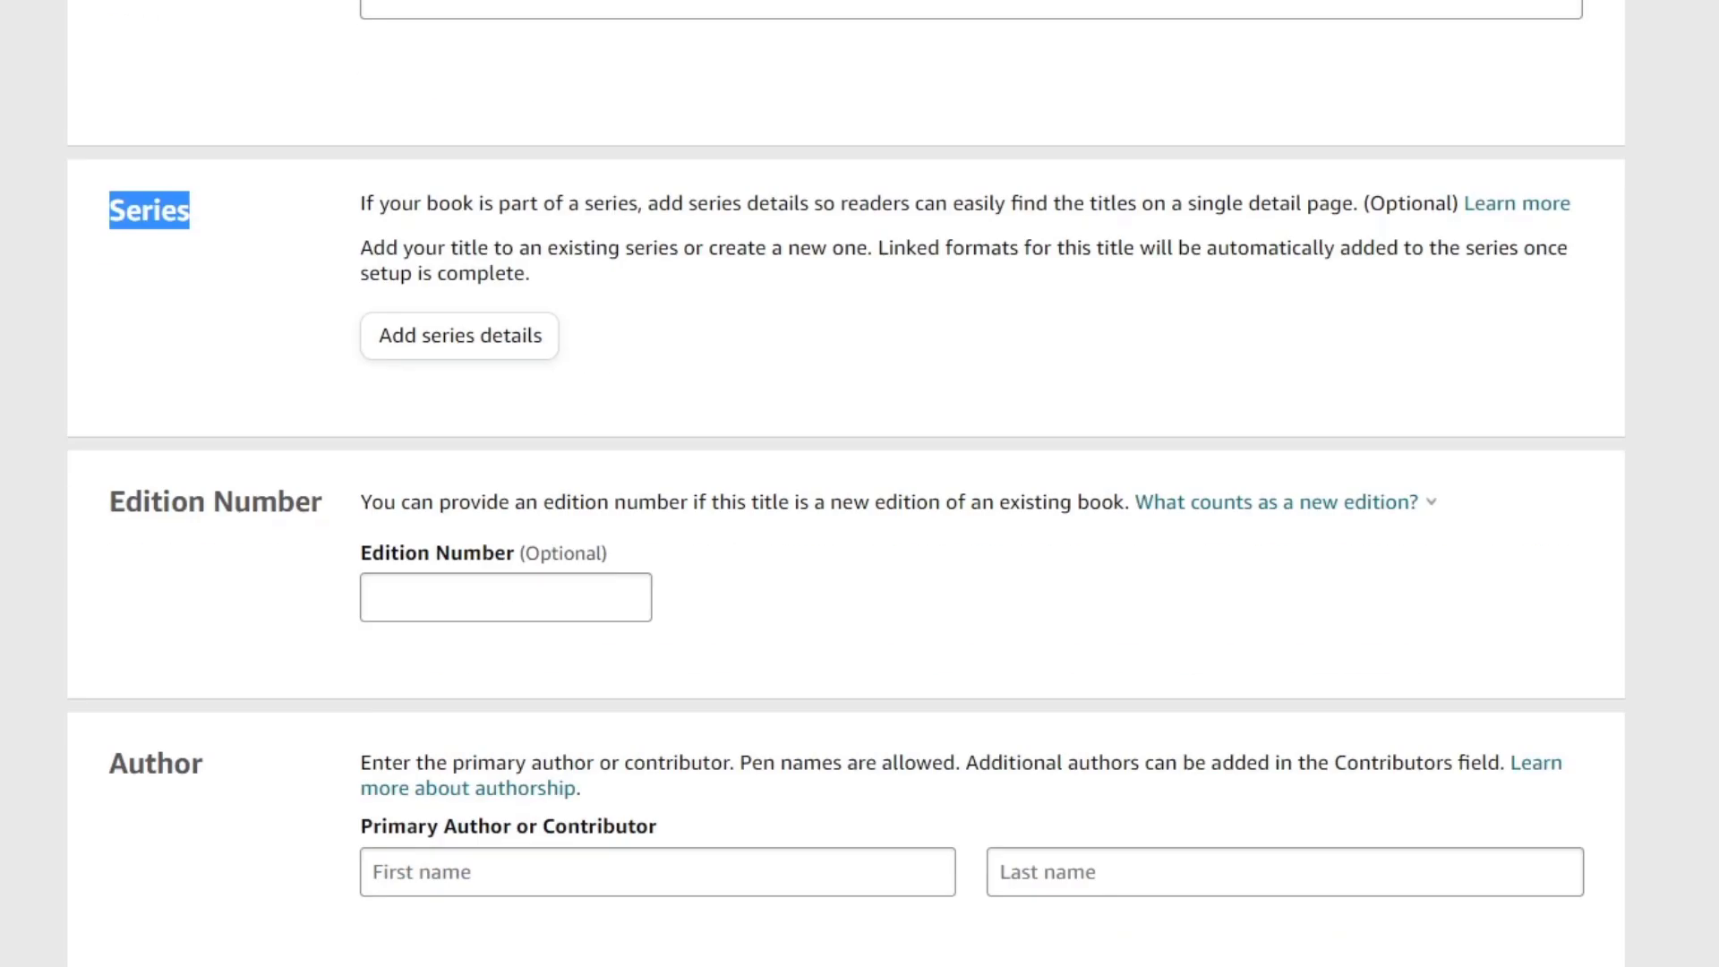
drag(321, 501, 169, 501)
drag(173, 763, 127, 762)
scroll(845, 483, down, 5)
drag(280, 564, 124, 564)
scroll(845, 483, down, 5)
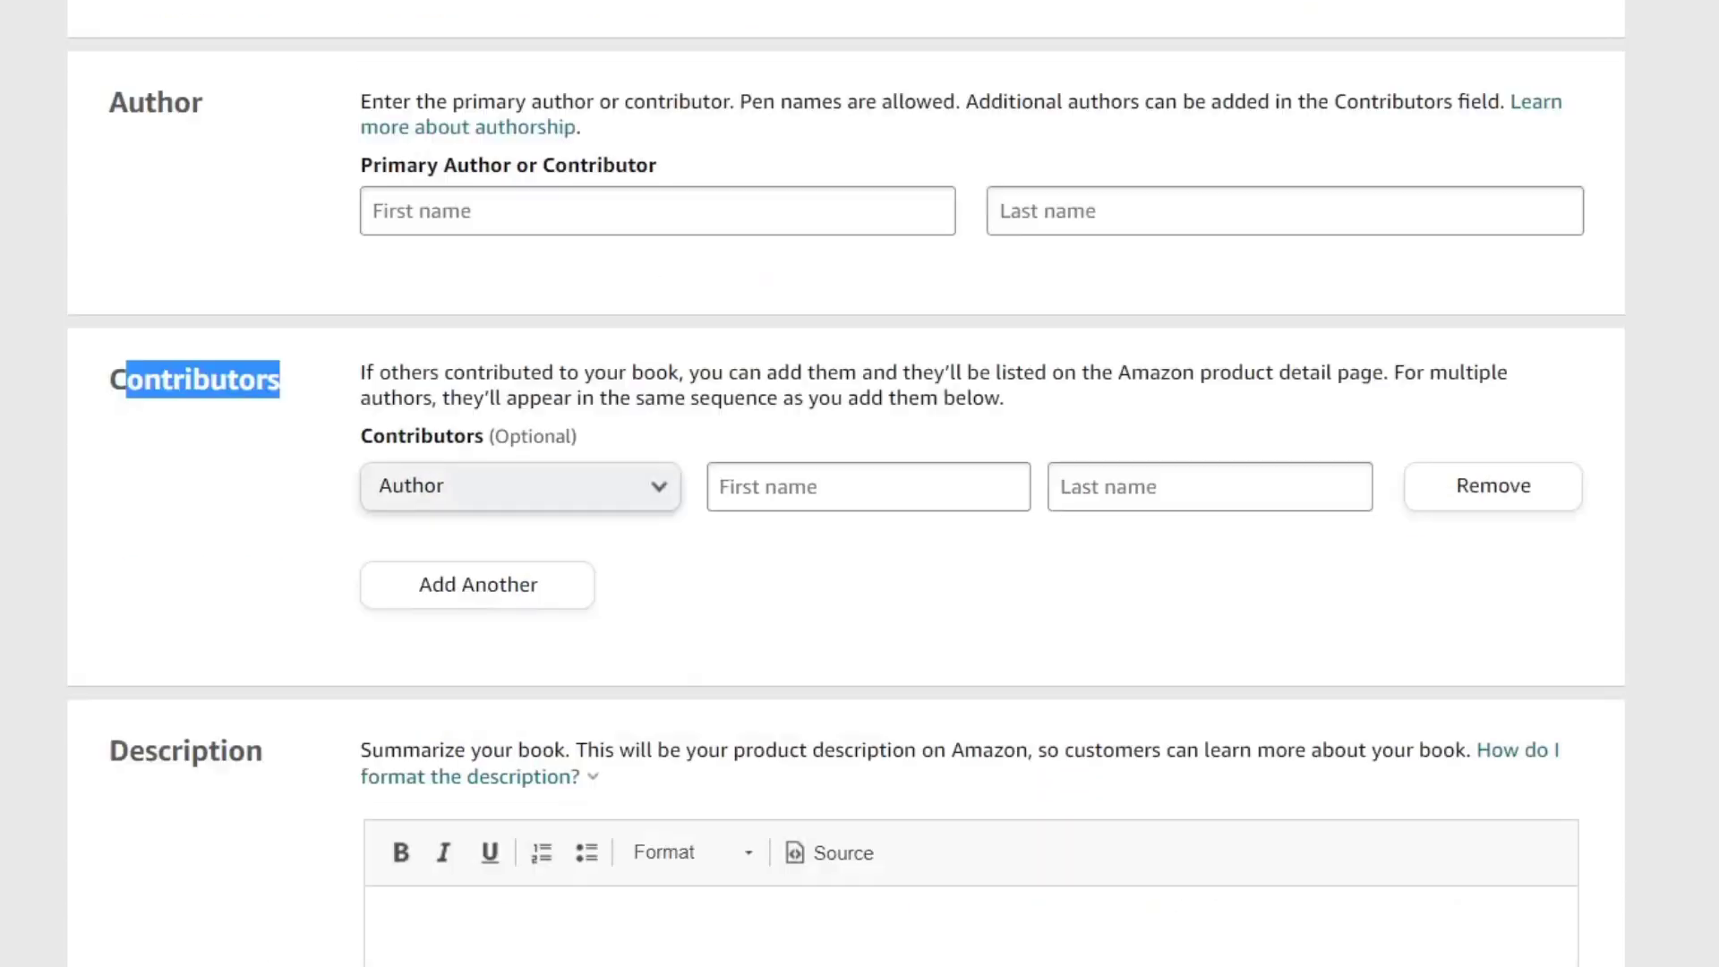
drag(263, 458, 183, 458)
scroll(859, 483, down, 10)
drag(253, 173, 142, 172)
scroll(859, 483, down, 2)
scroll(860, 483, down, 10)
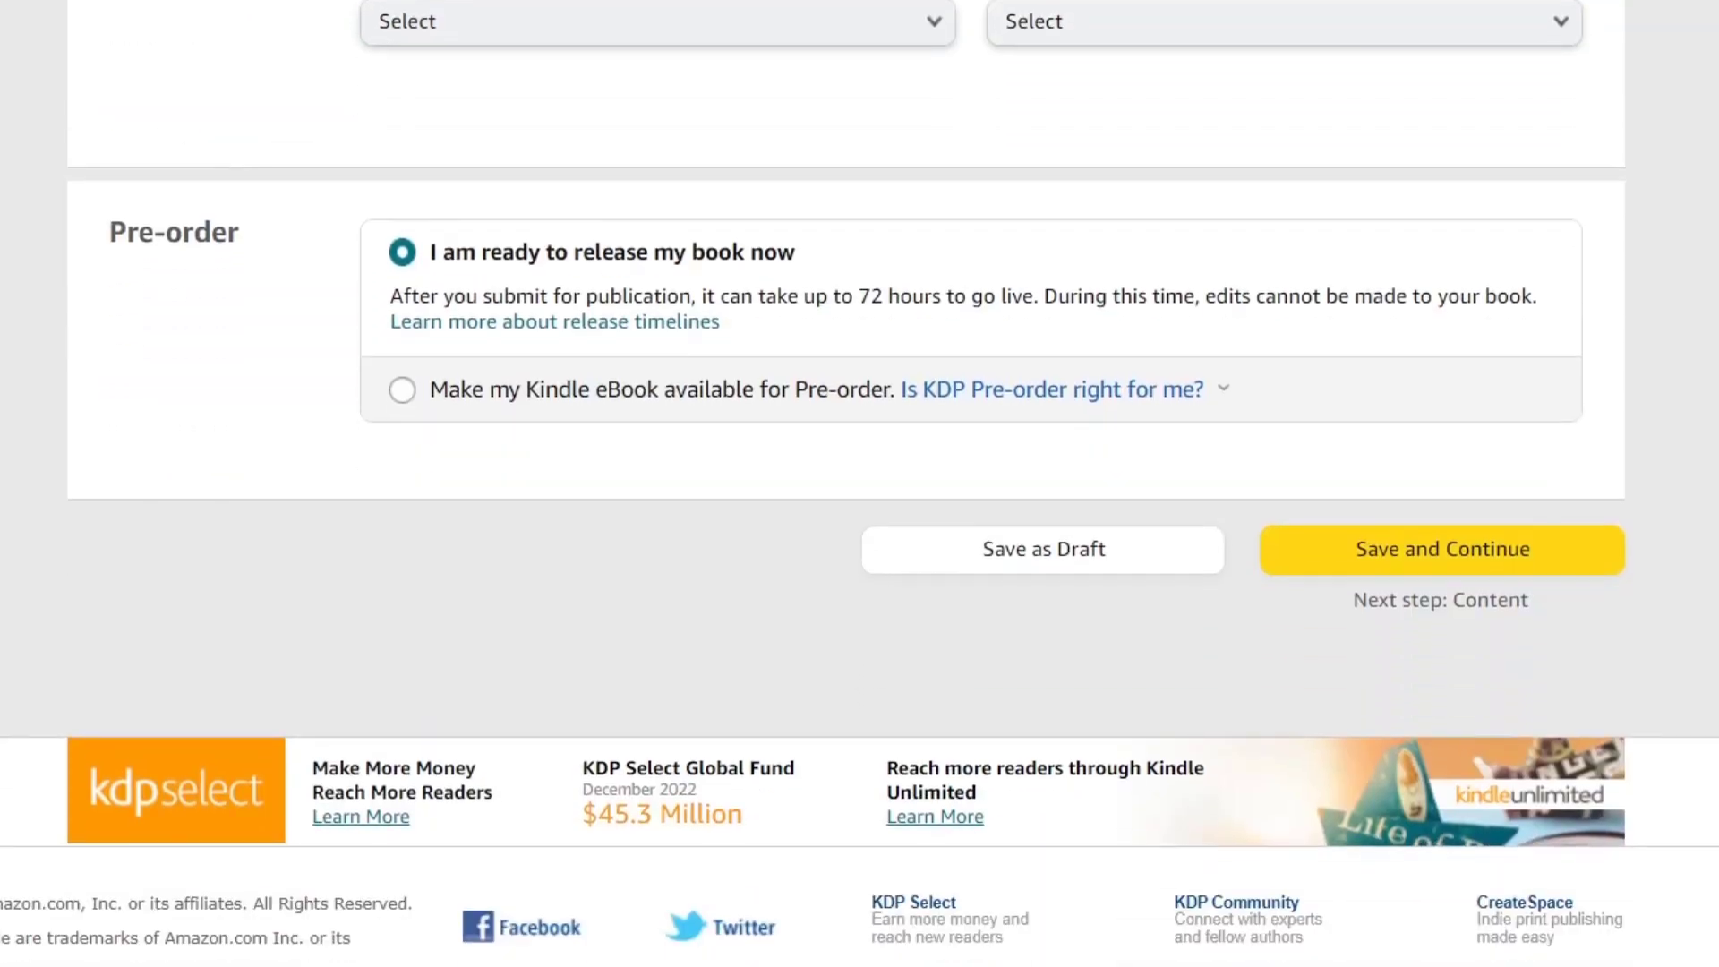
scroll(859, 483, up, 10)
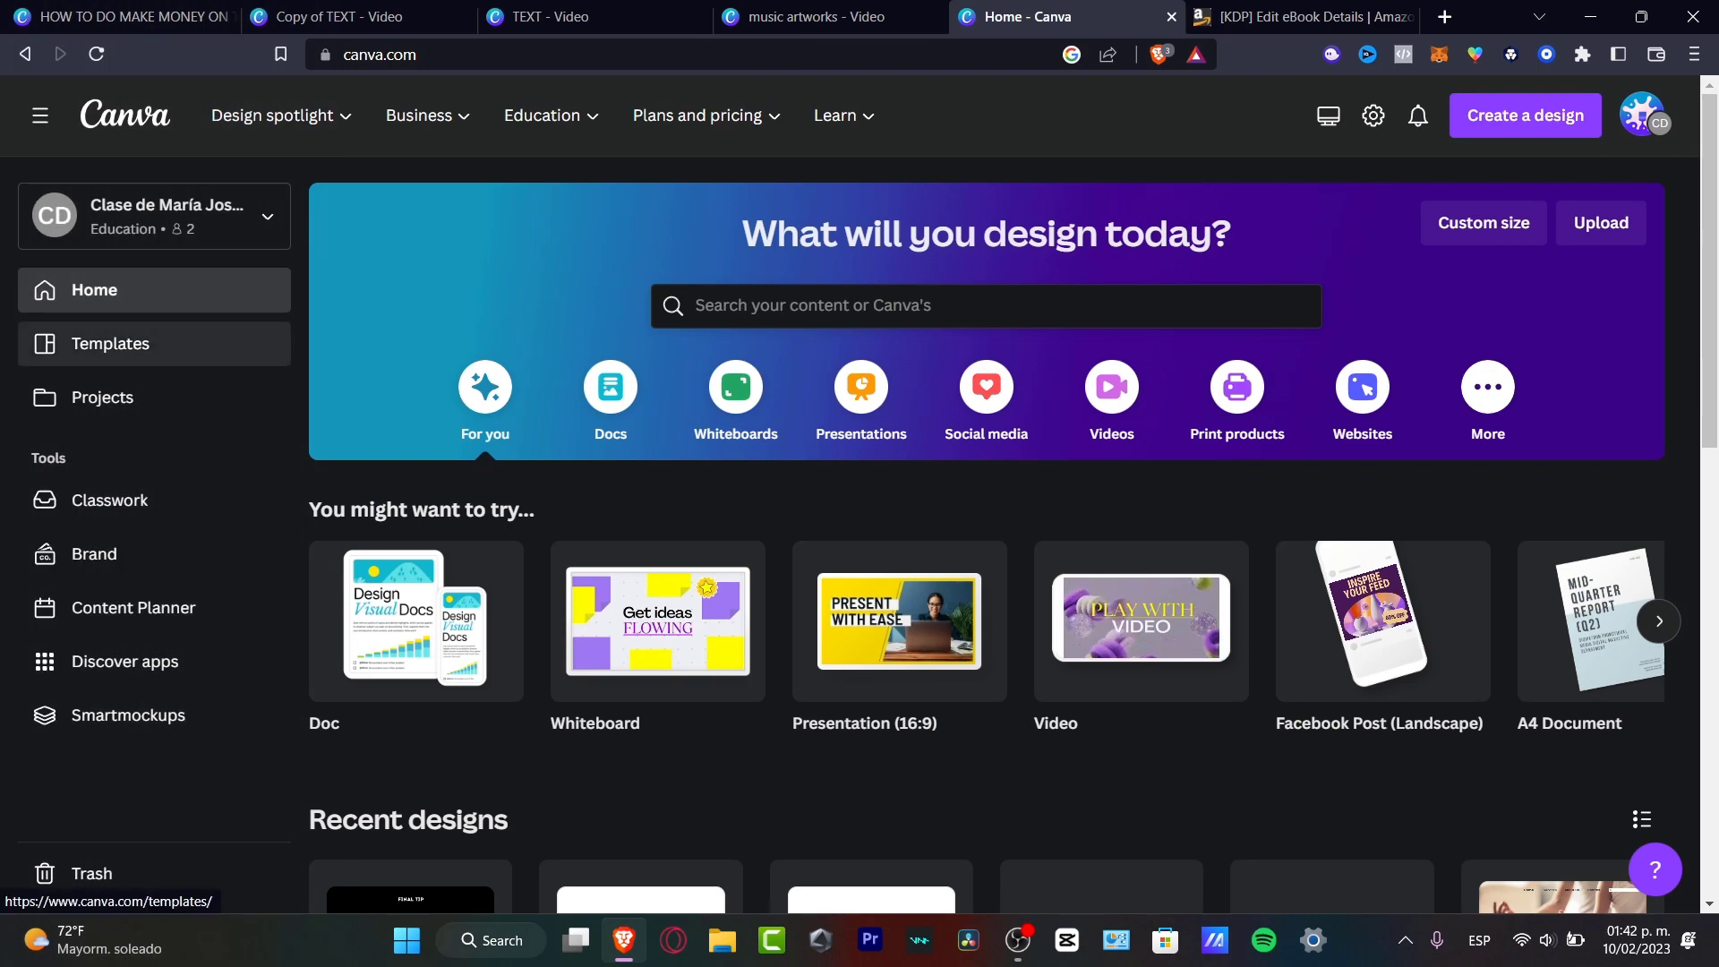
In Canva, search the template library for "amazon journal"
click(110, 343)
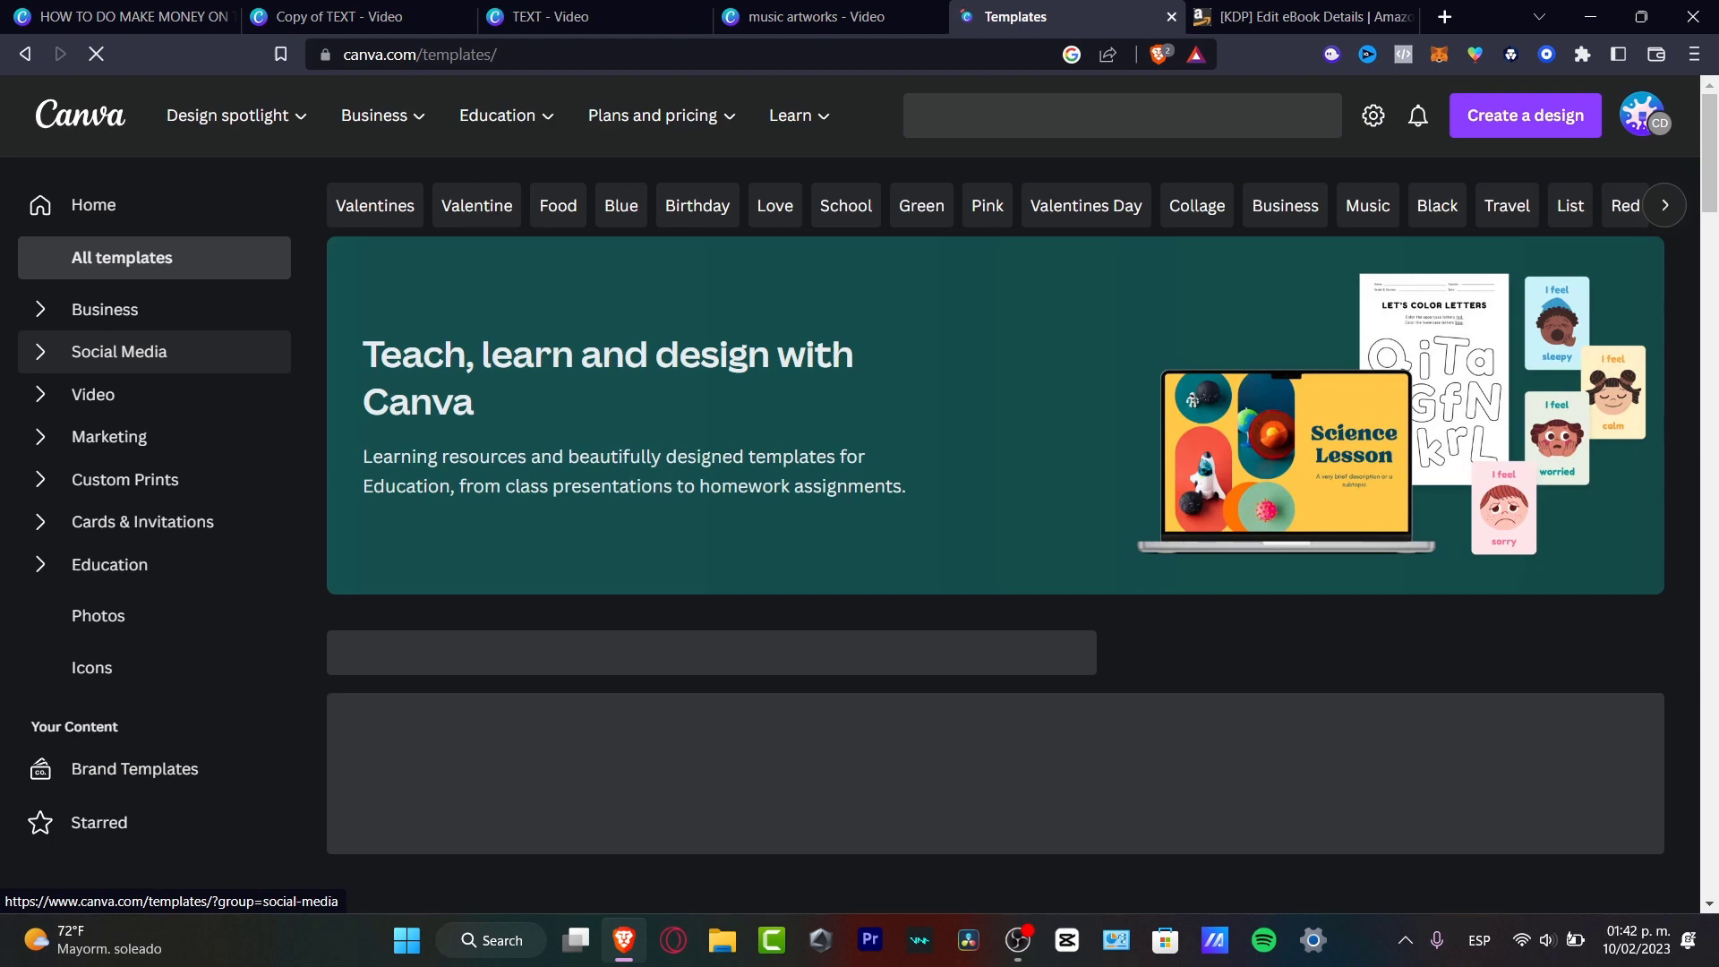
click(1086, 115)
text(a)
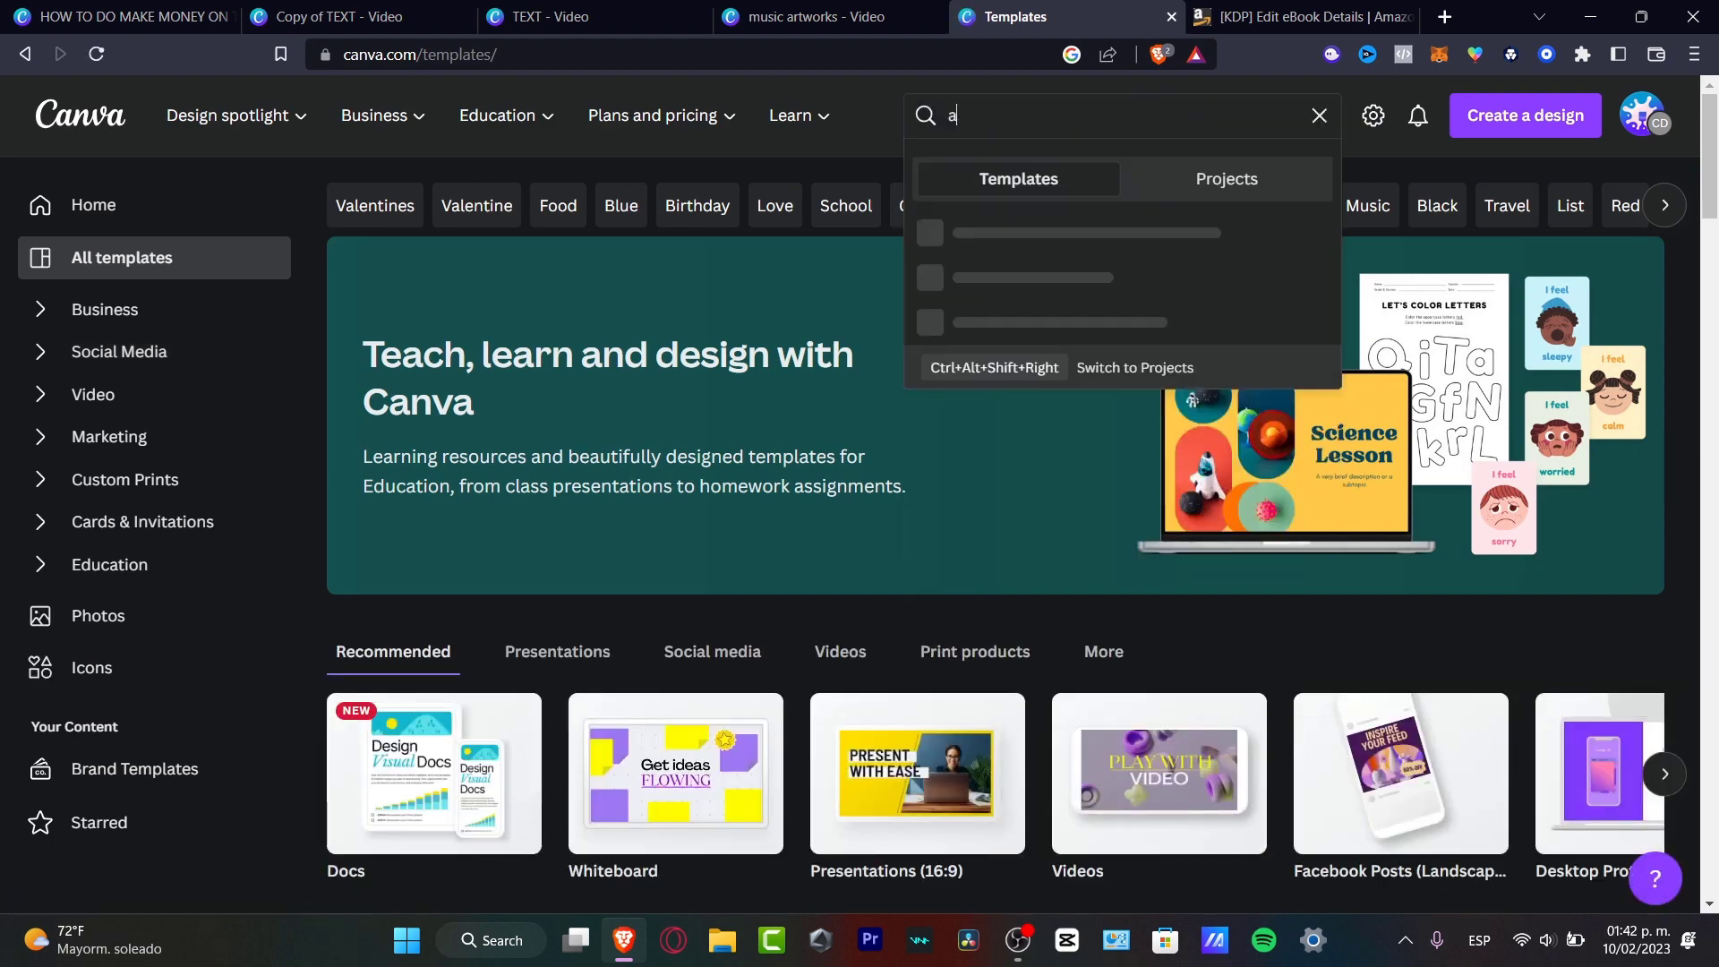
text(mazon journal)
key(Return)
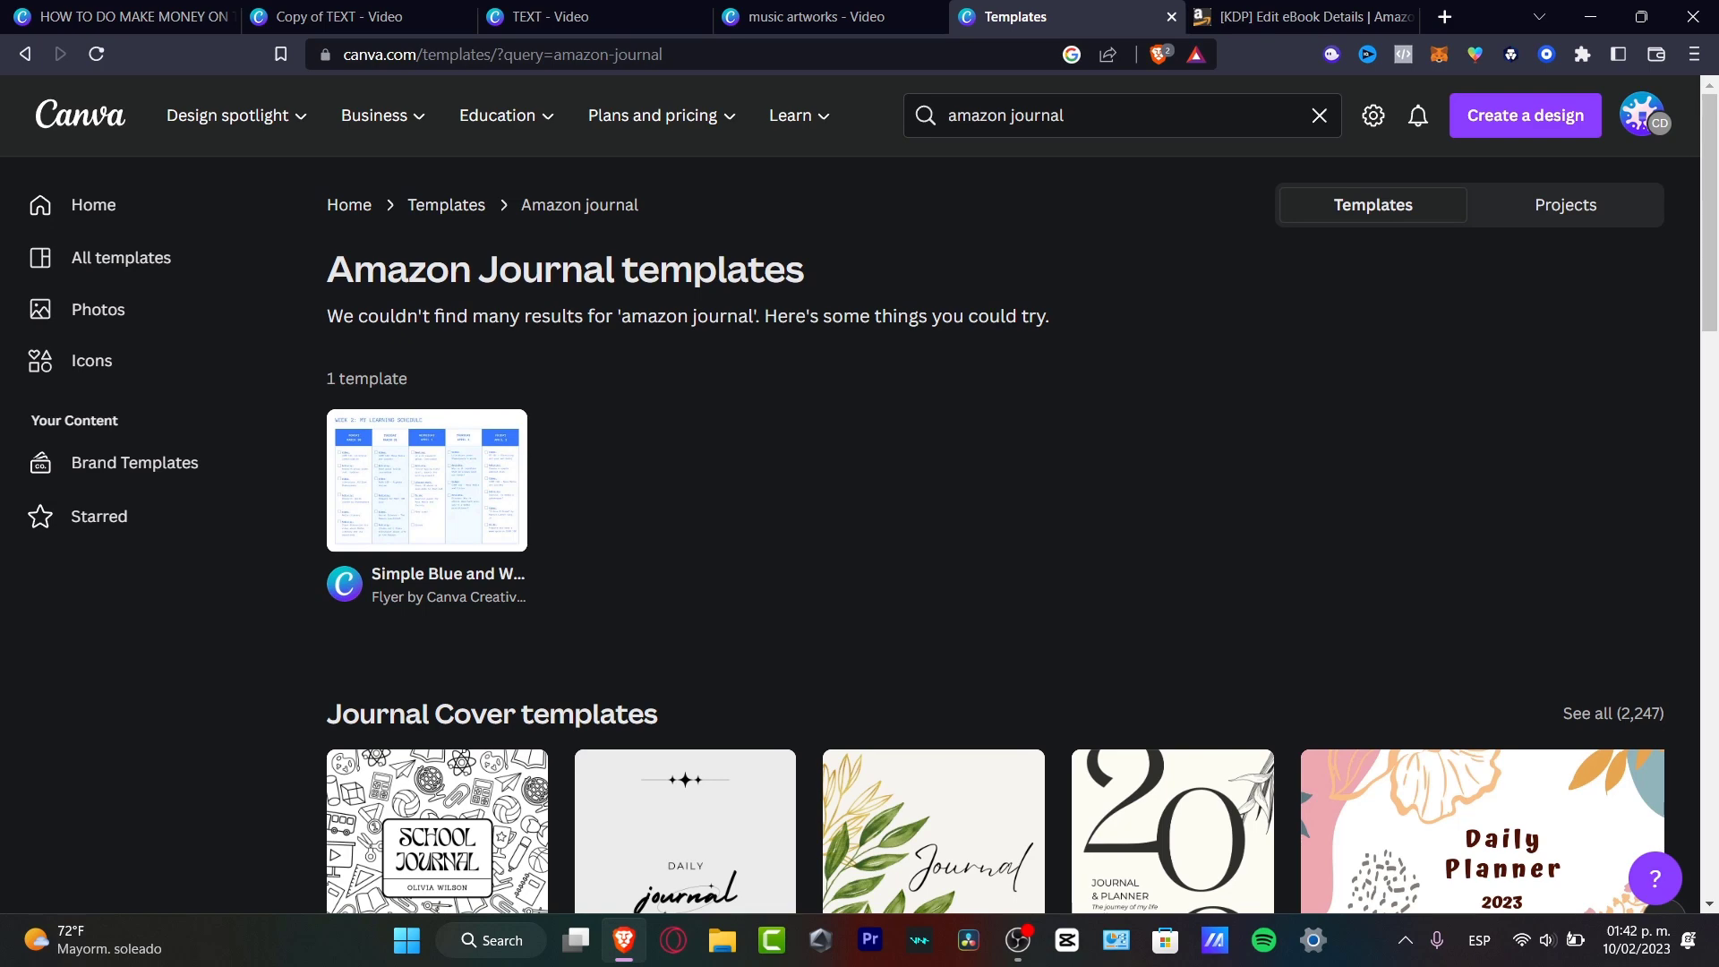
Browse the journal and notebook templates and open the black and gold mandala Gratitude journal cover for editing
scroll(685, 555, down, 3)
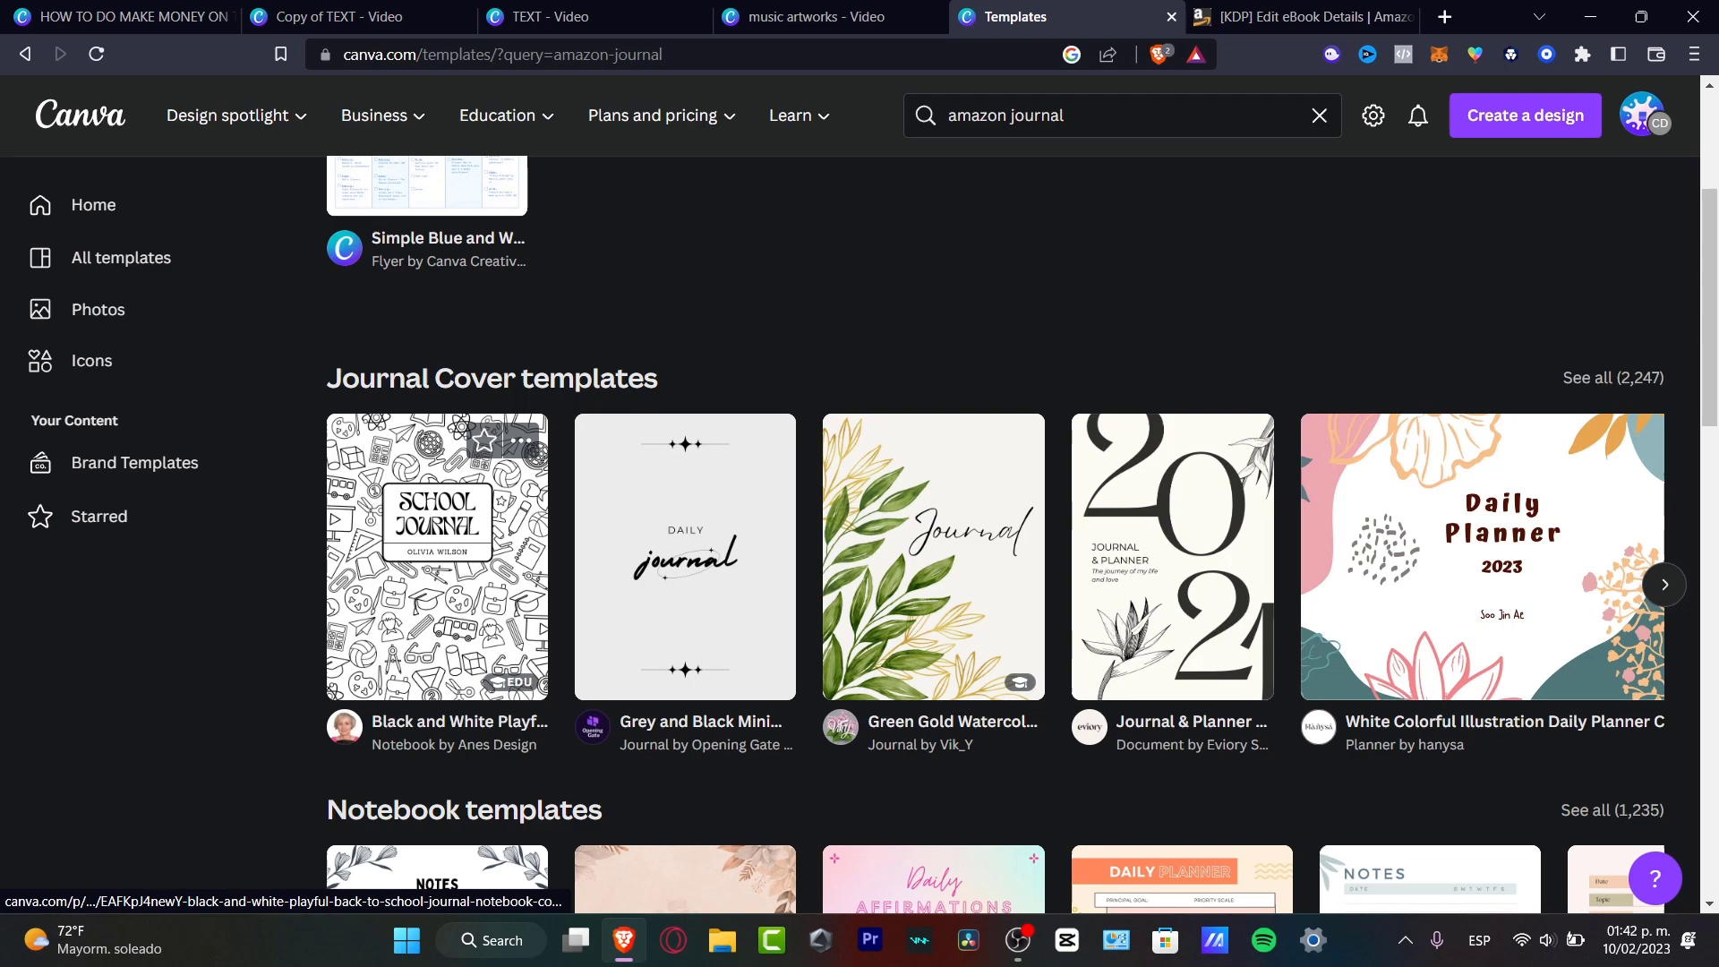
scroll(685, 555, down, 3)
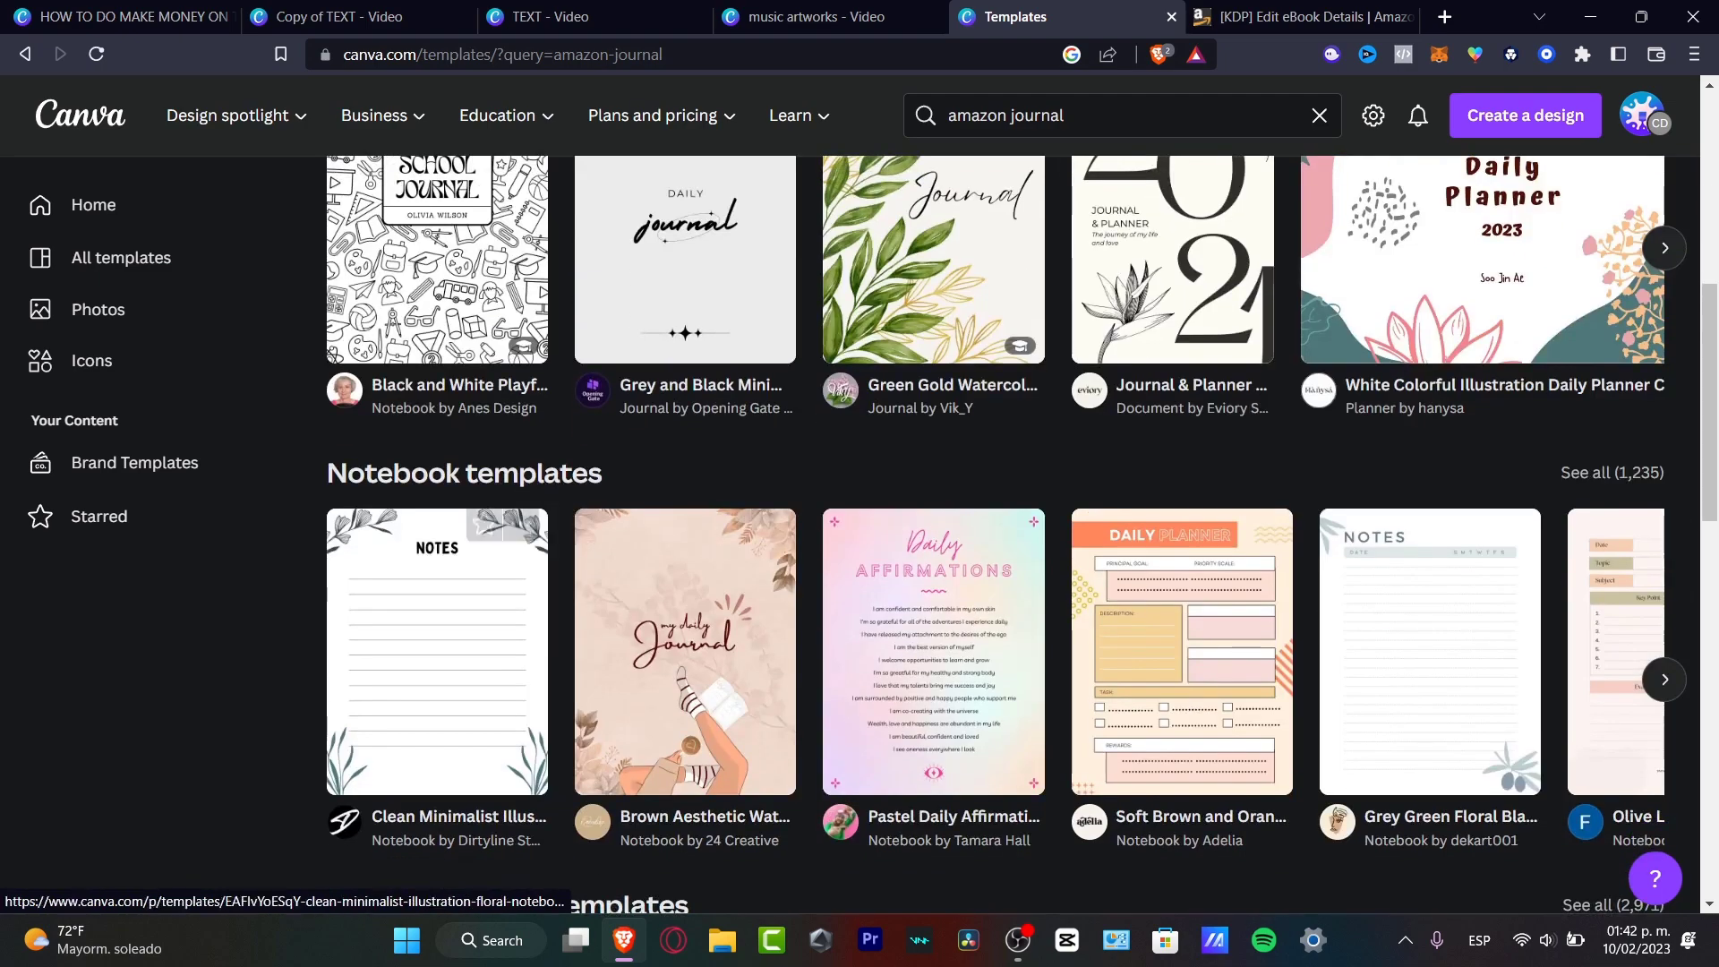
scroll(1190, 698, down, 3)
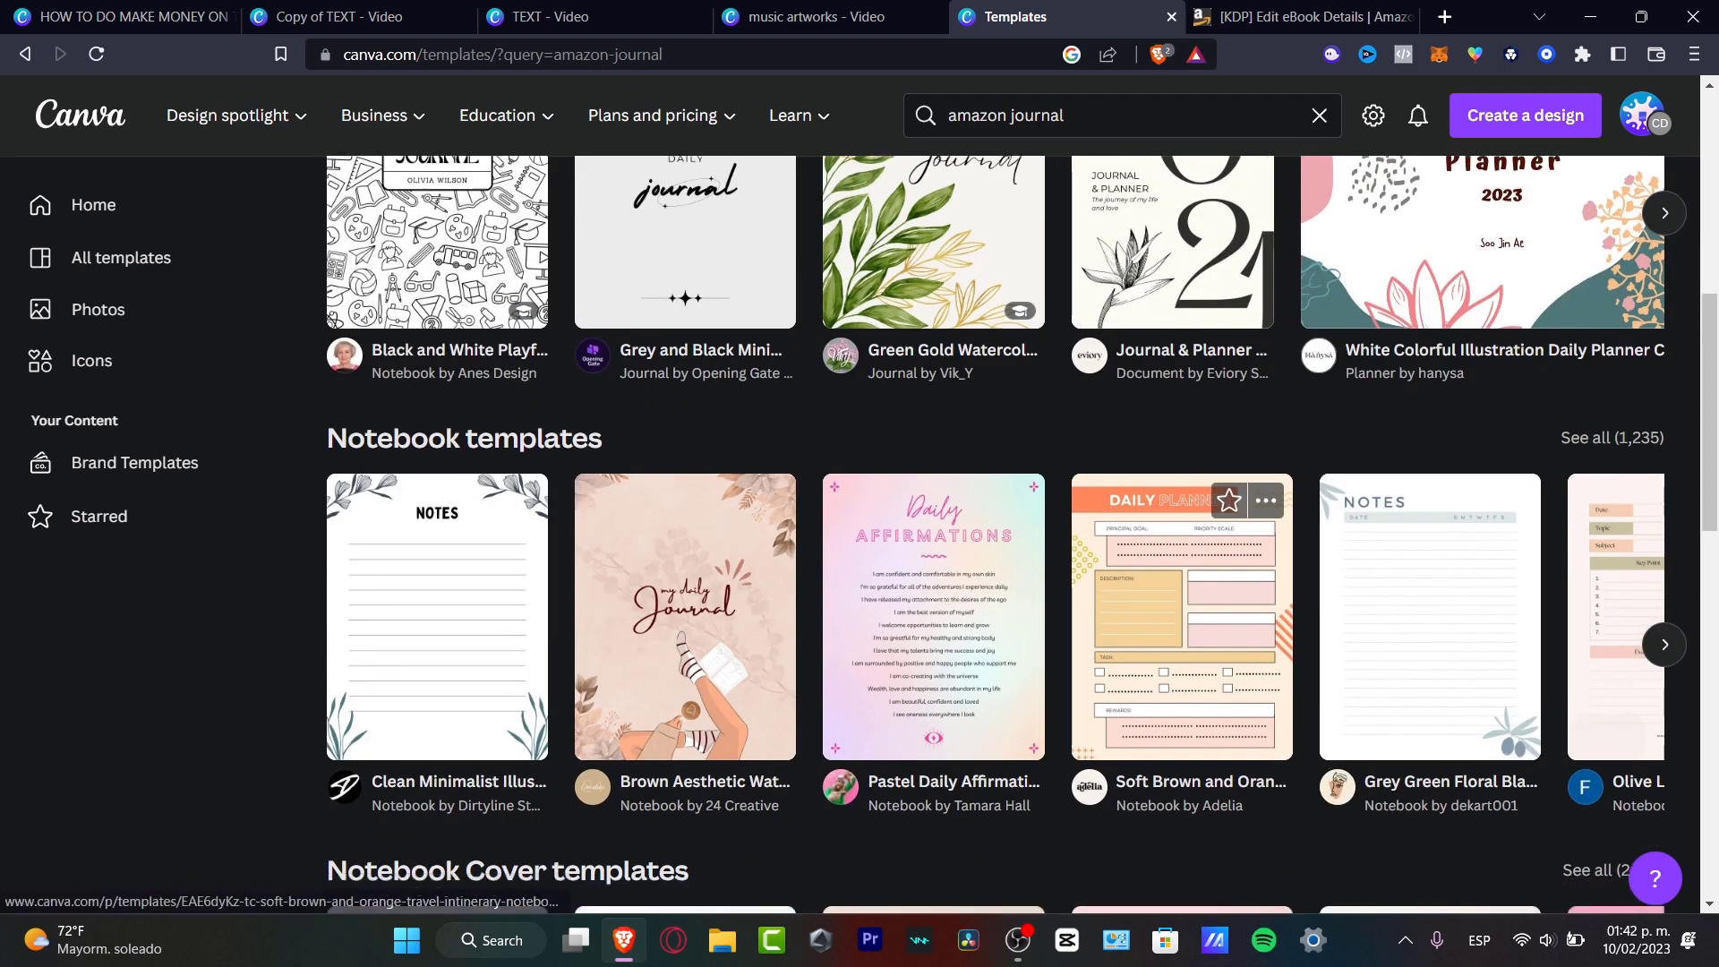
scroll(684, 448, down, 3)
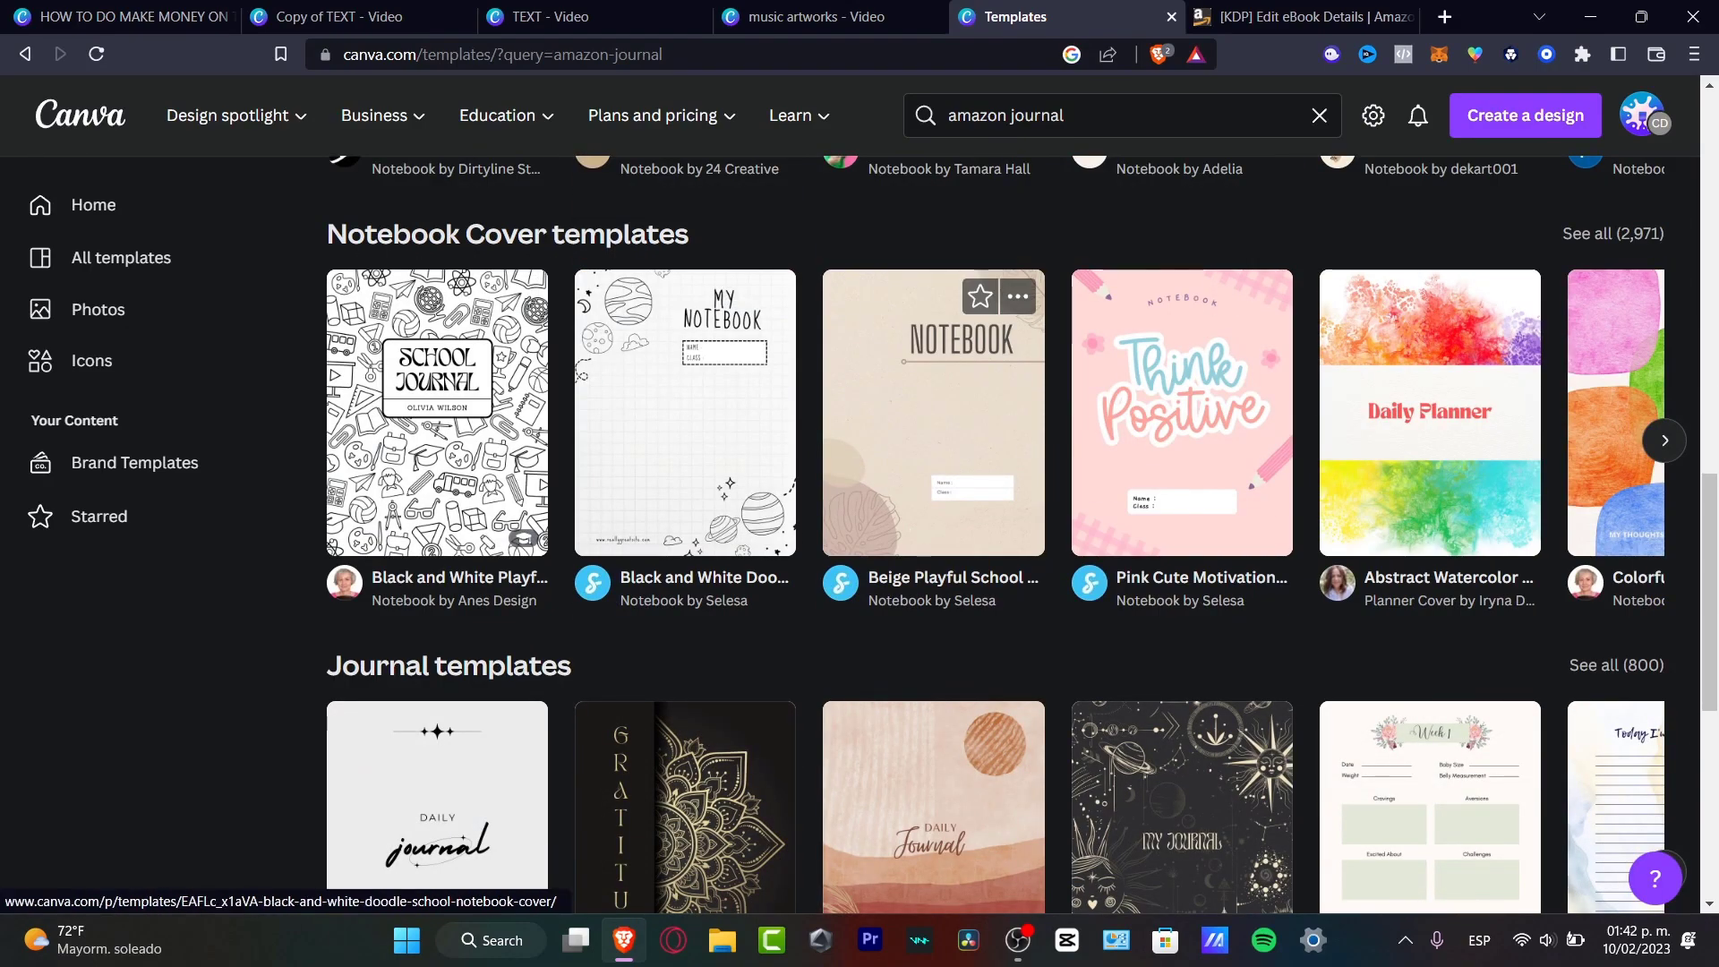
scroll(994, 537, down, 3)
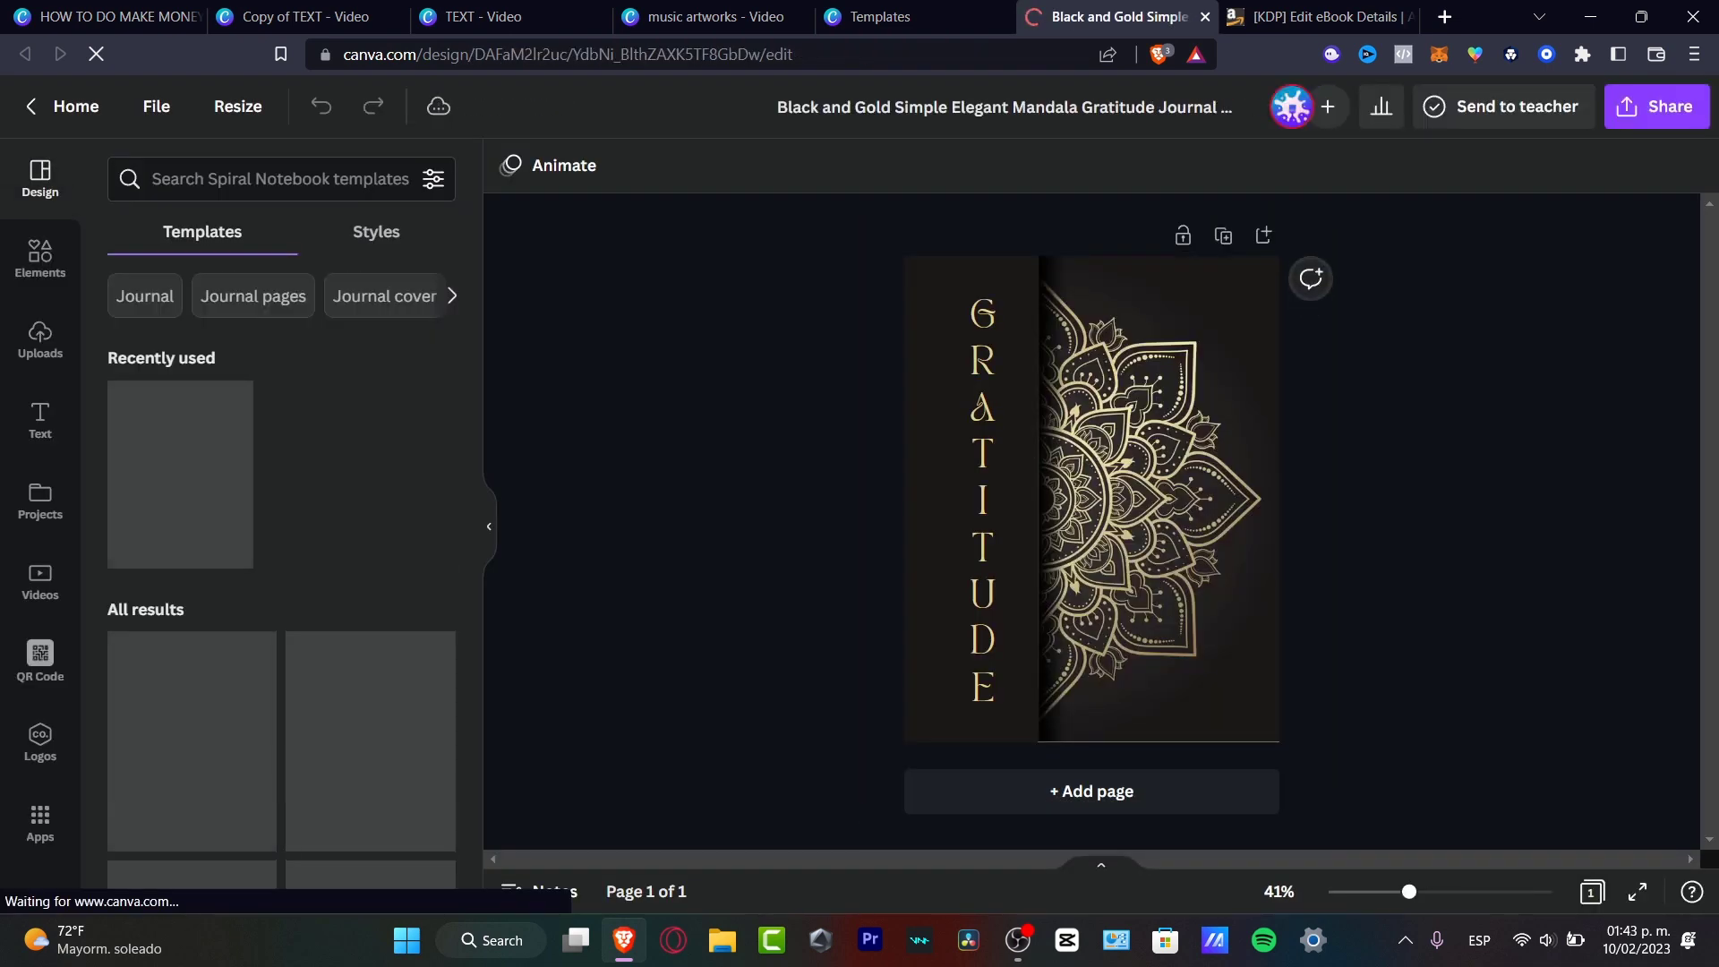
Replace the vertical GRATITUDE title on the cover with the text "JOURNAL"
click(1091, 499)
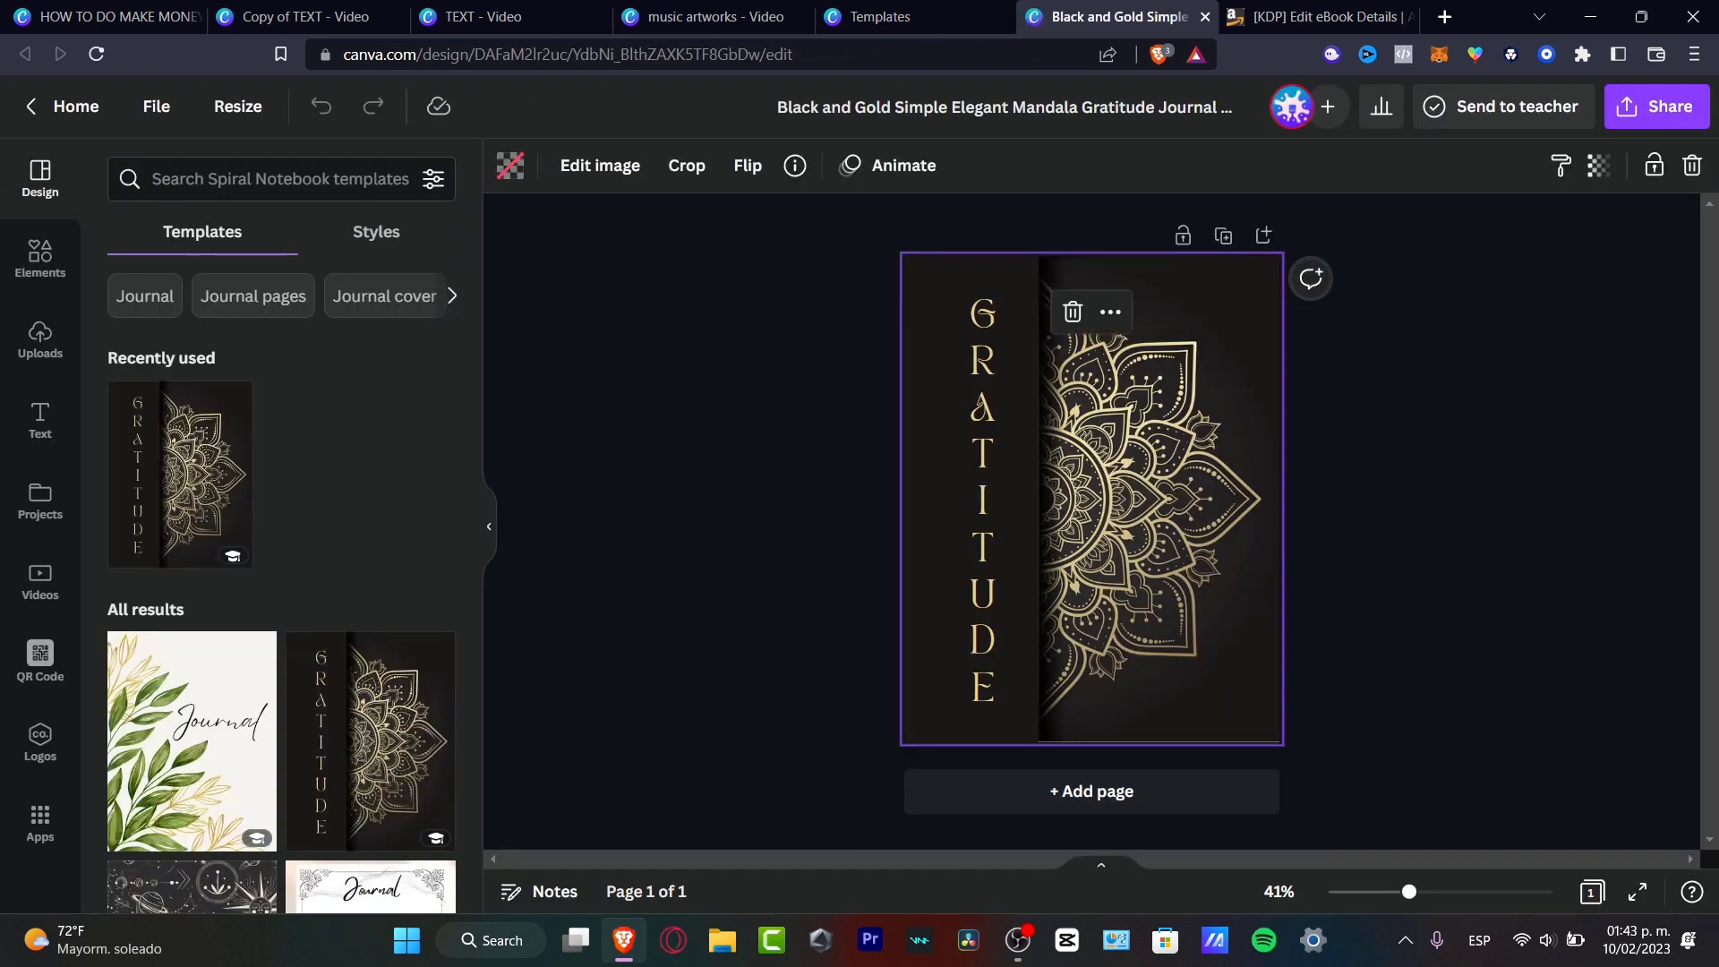
click(982, 500)
click(1091, 499)
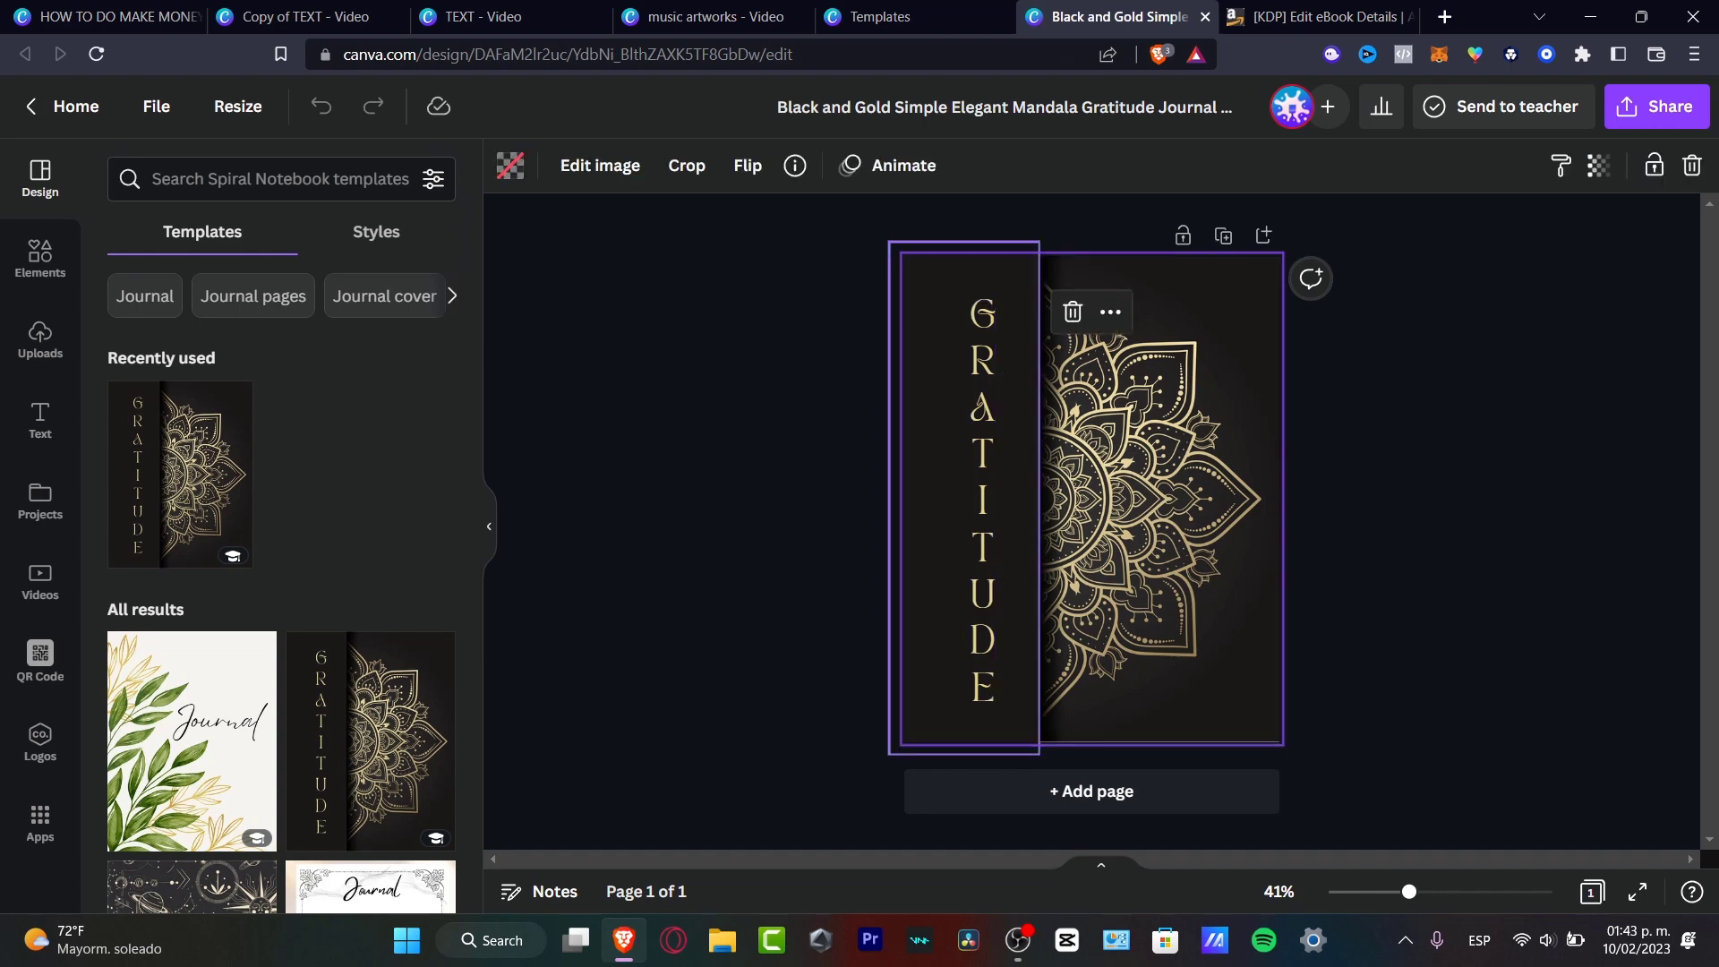
click(982, 501)
double_click(982, 502)
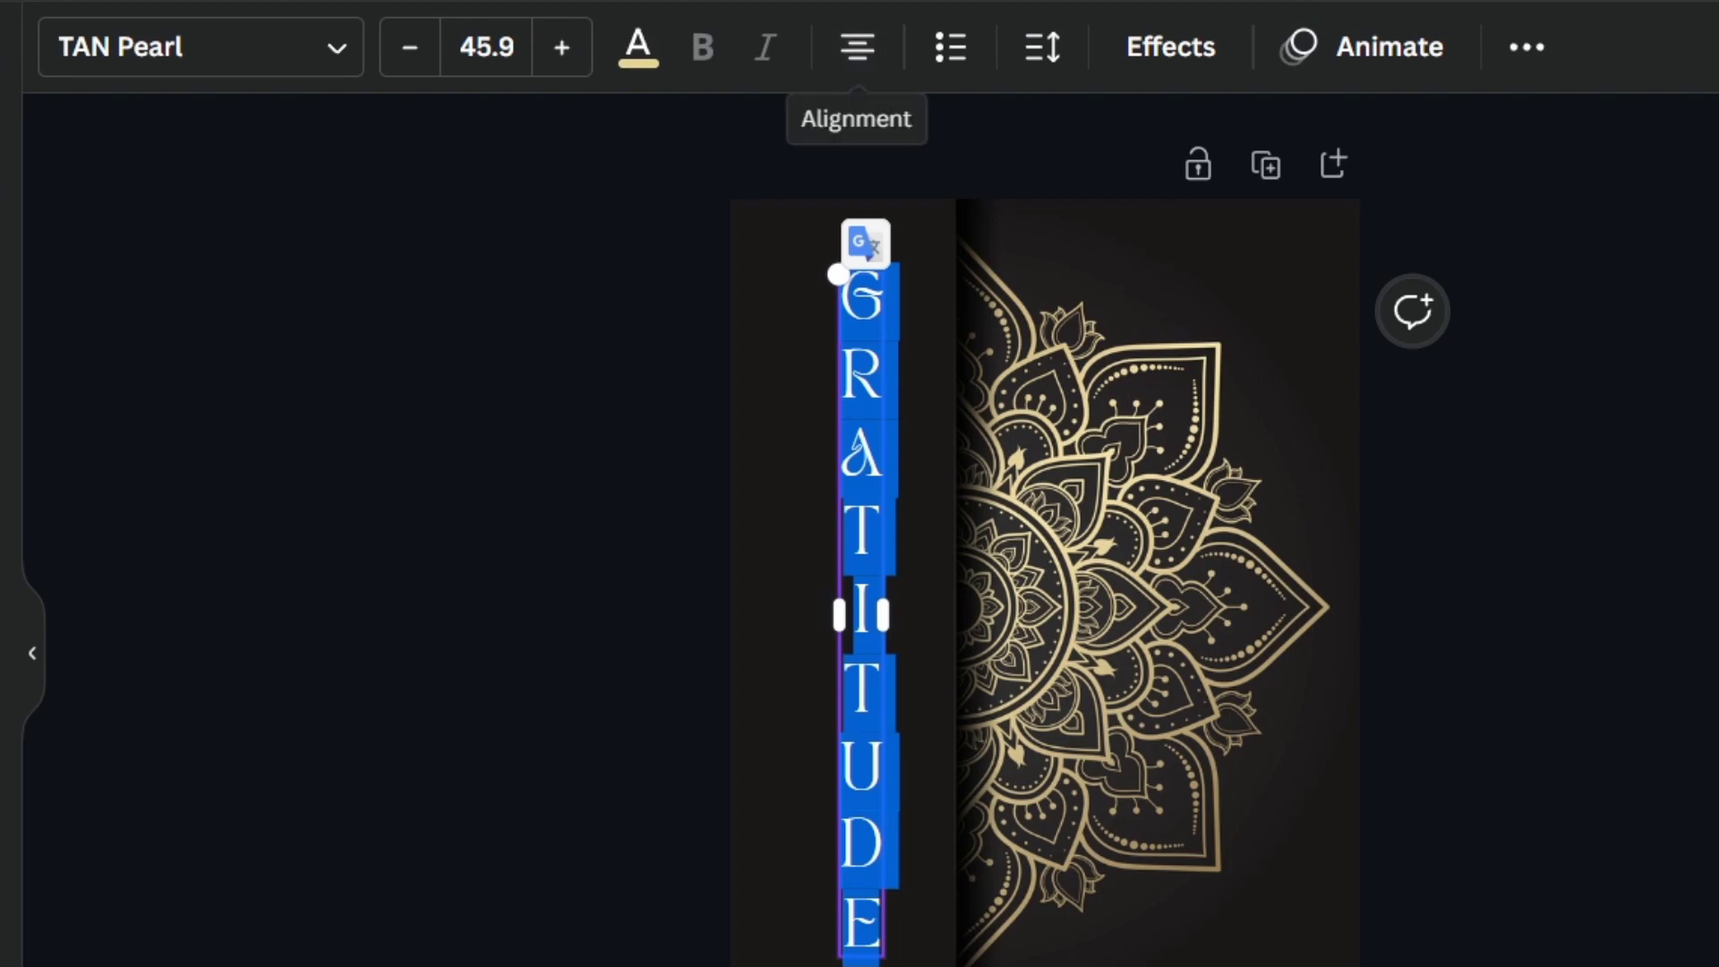
text(JO)
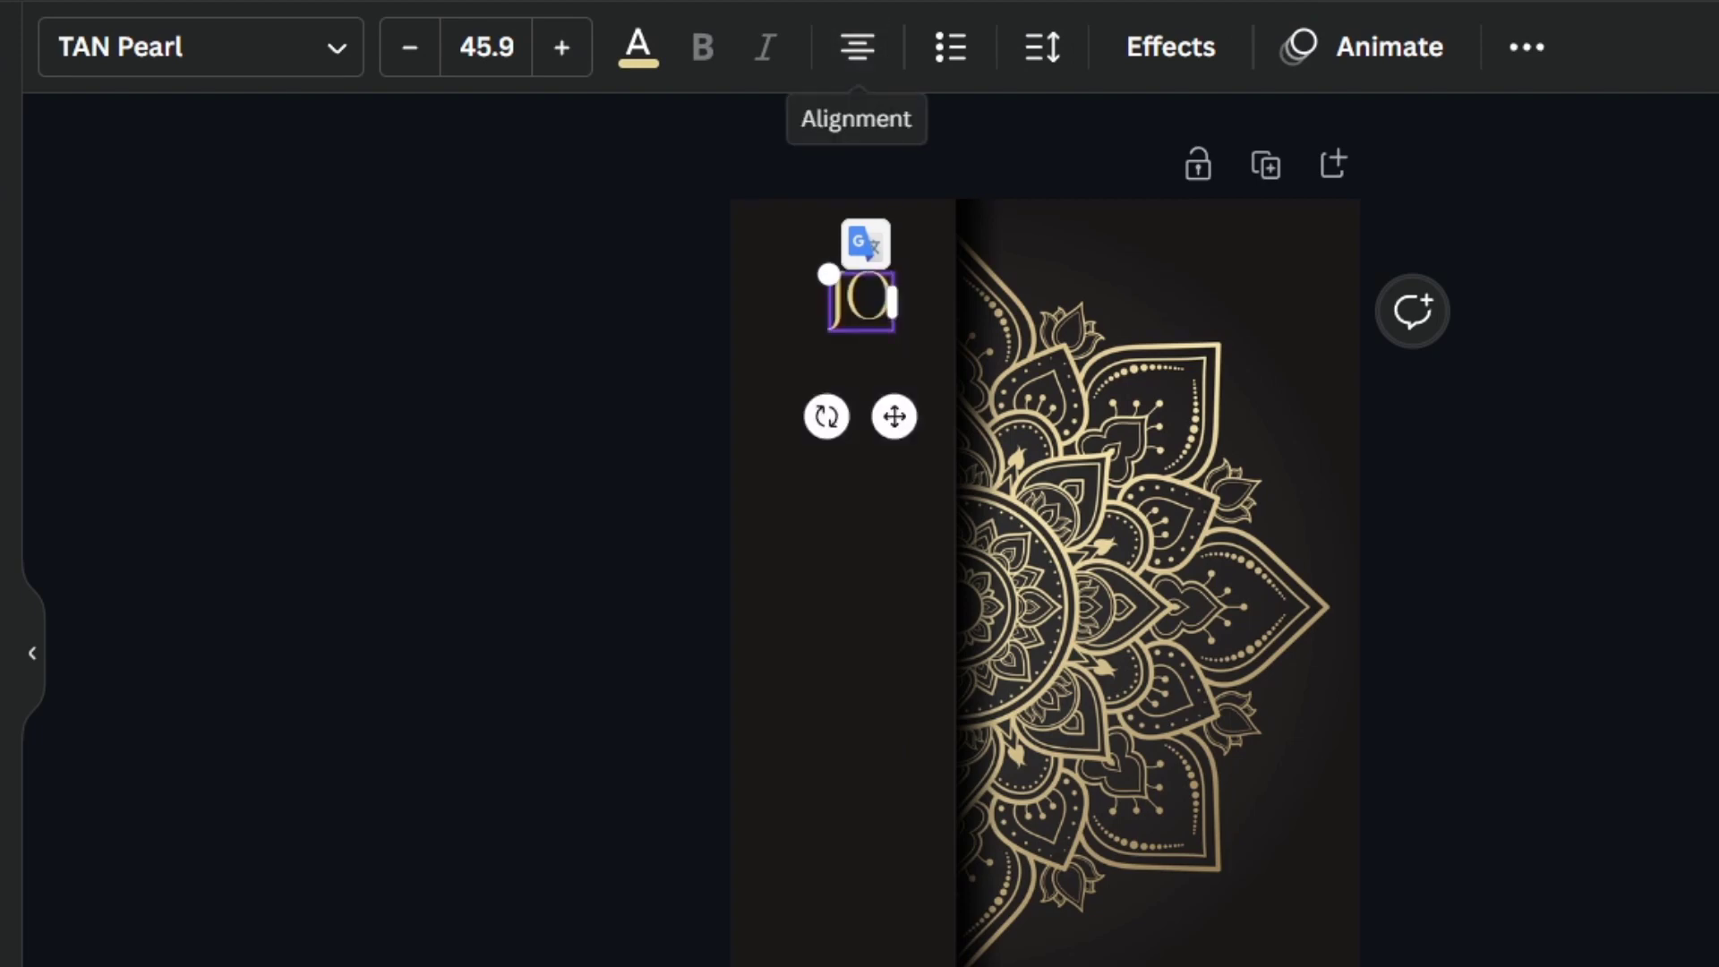
text(URNAL)
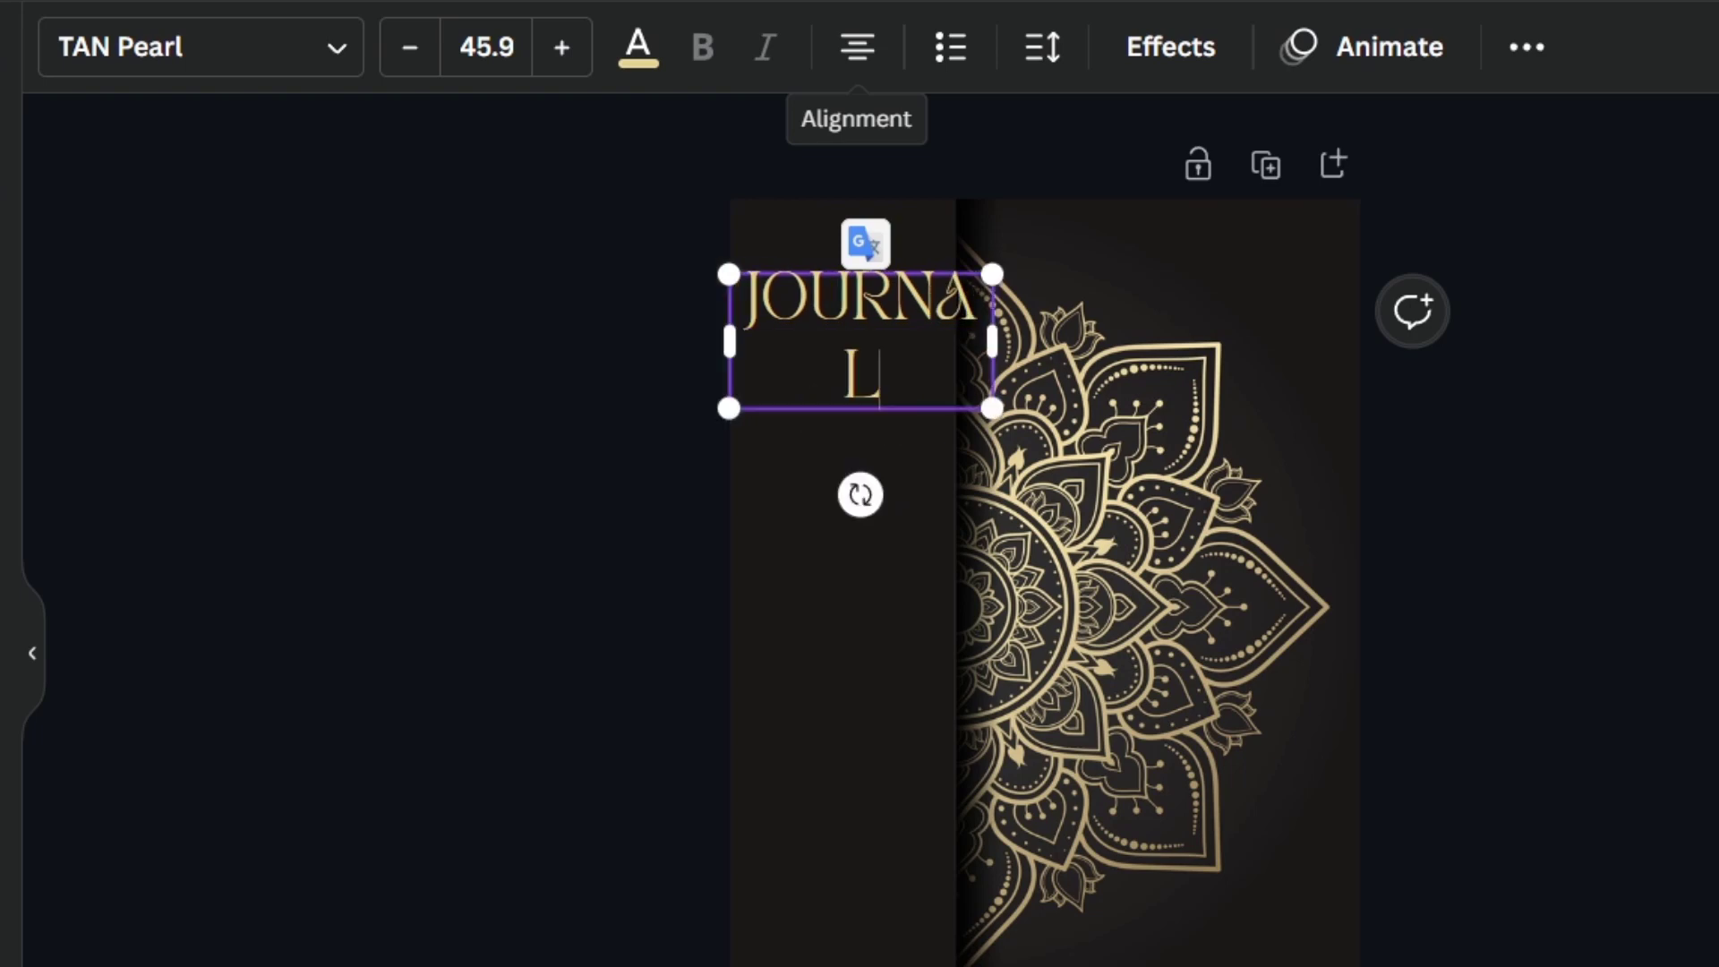
key(Escape)
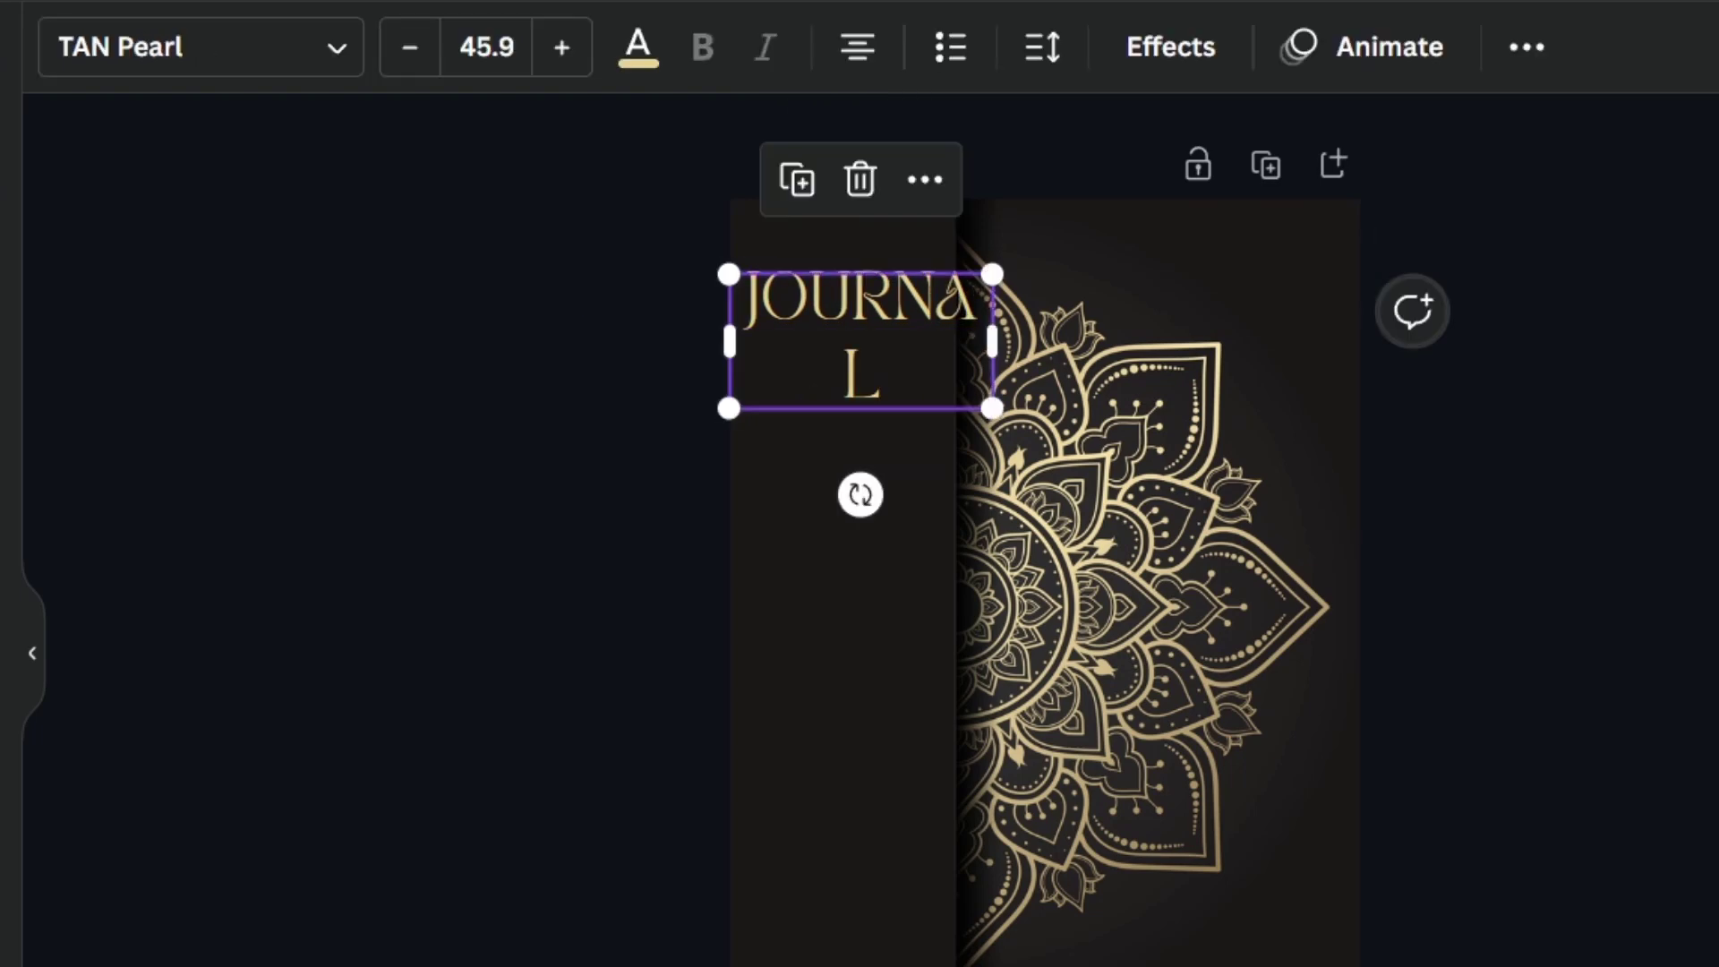
Narrow the JOURNAL text box so its letters stack vertically, and centre it vertically on the cover's plain dark strip
drag(992, 341, 824, 583)
key(Escape)
drag(809, 732, 846, 756)
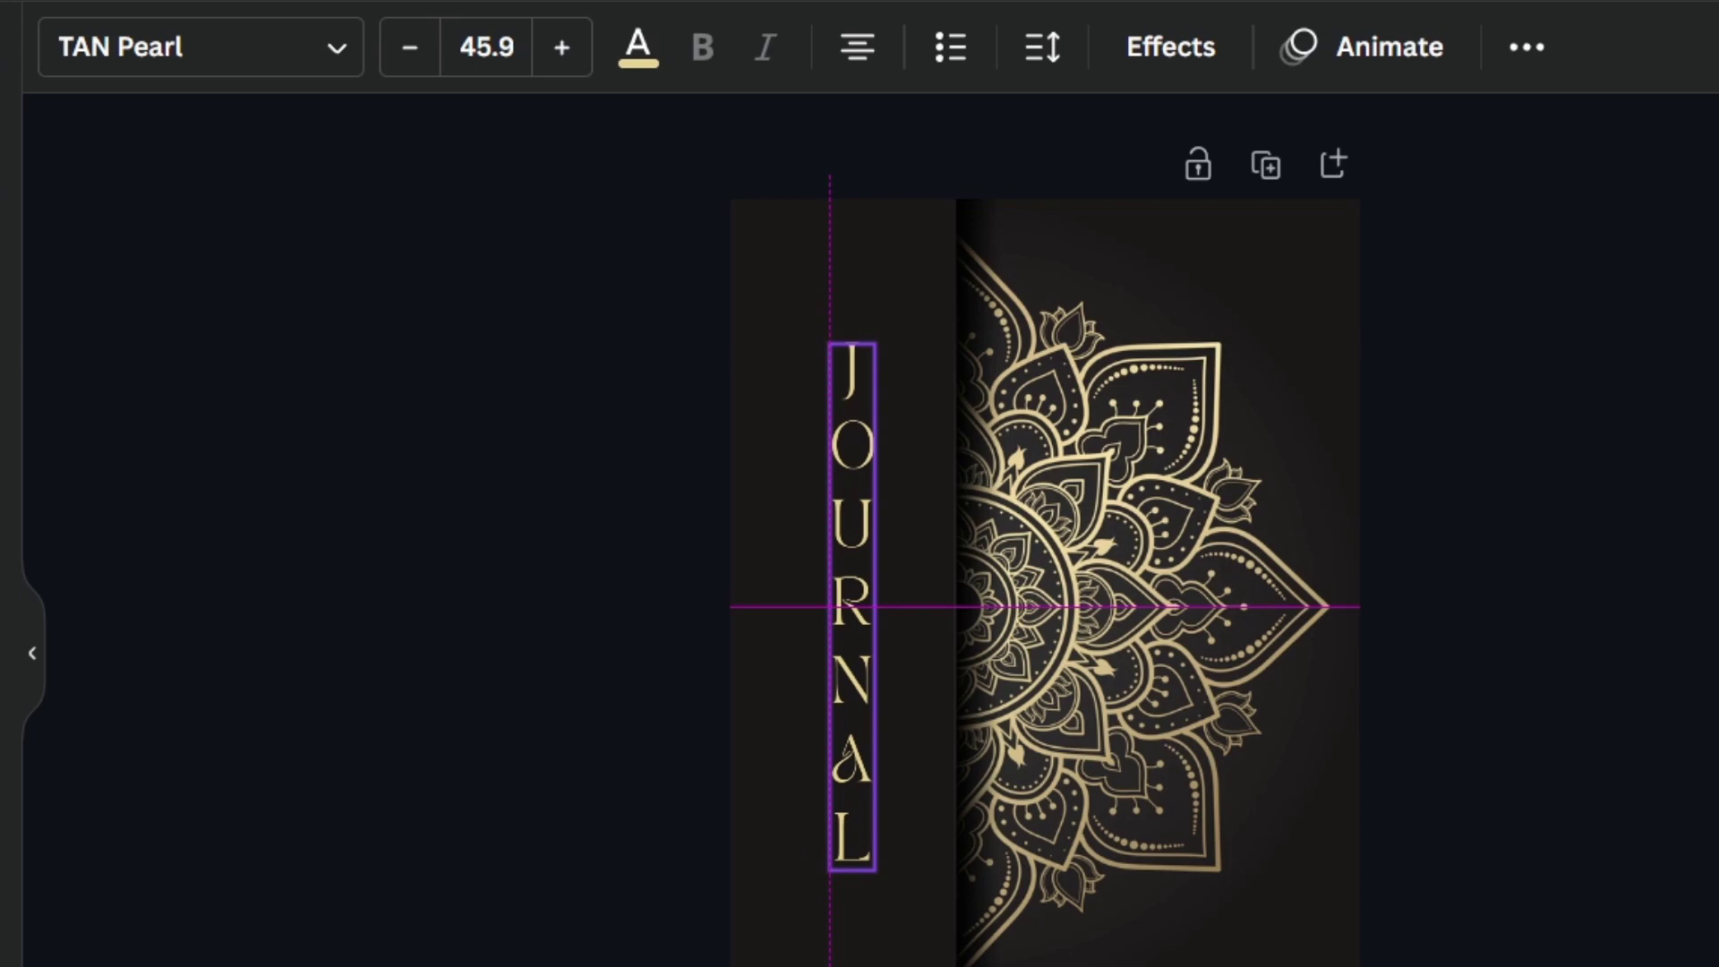
key(Escape)
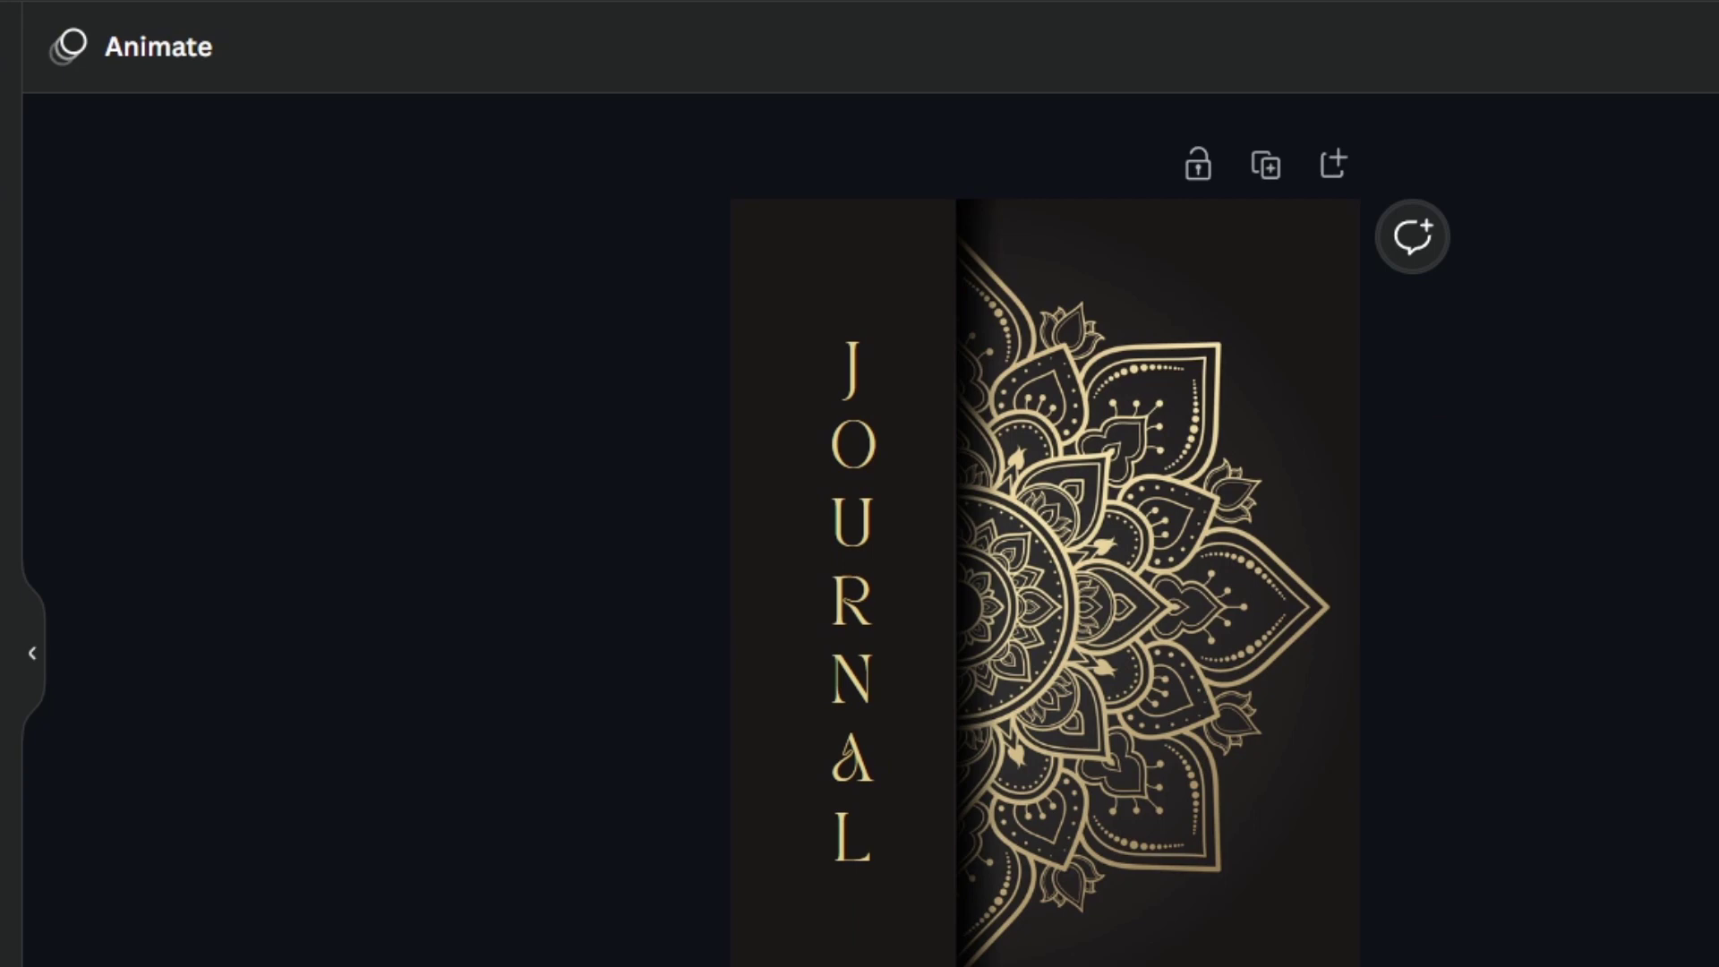
Add a second page and apply the black and gold mandala Gratitude template to it
click(1091, 790)
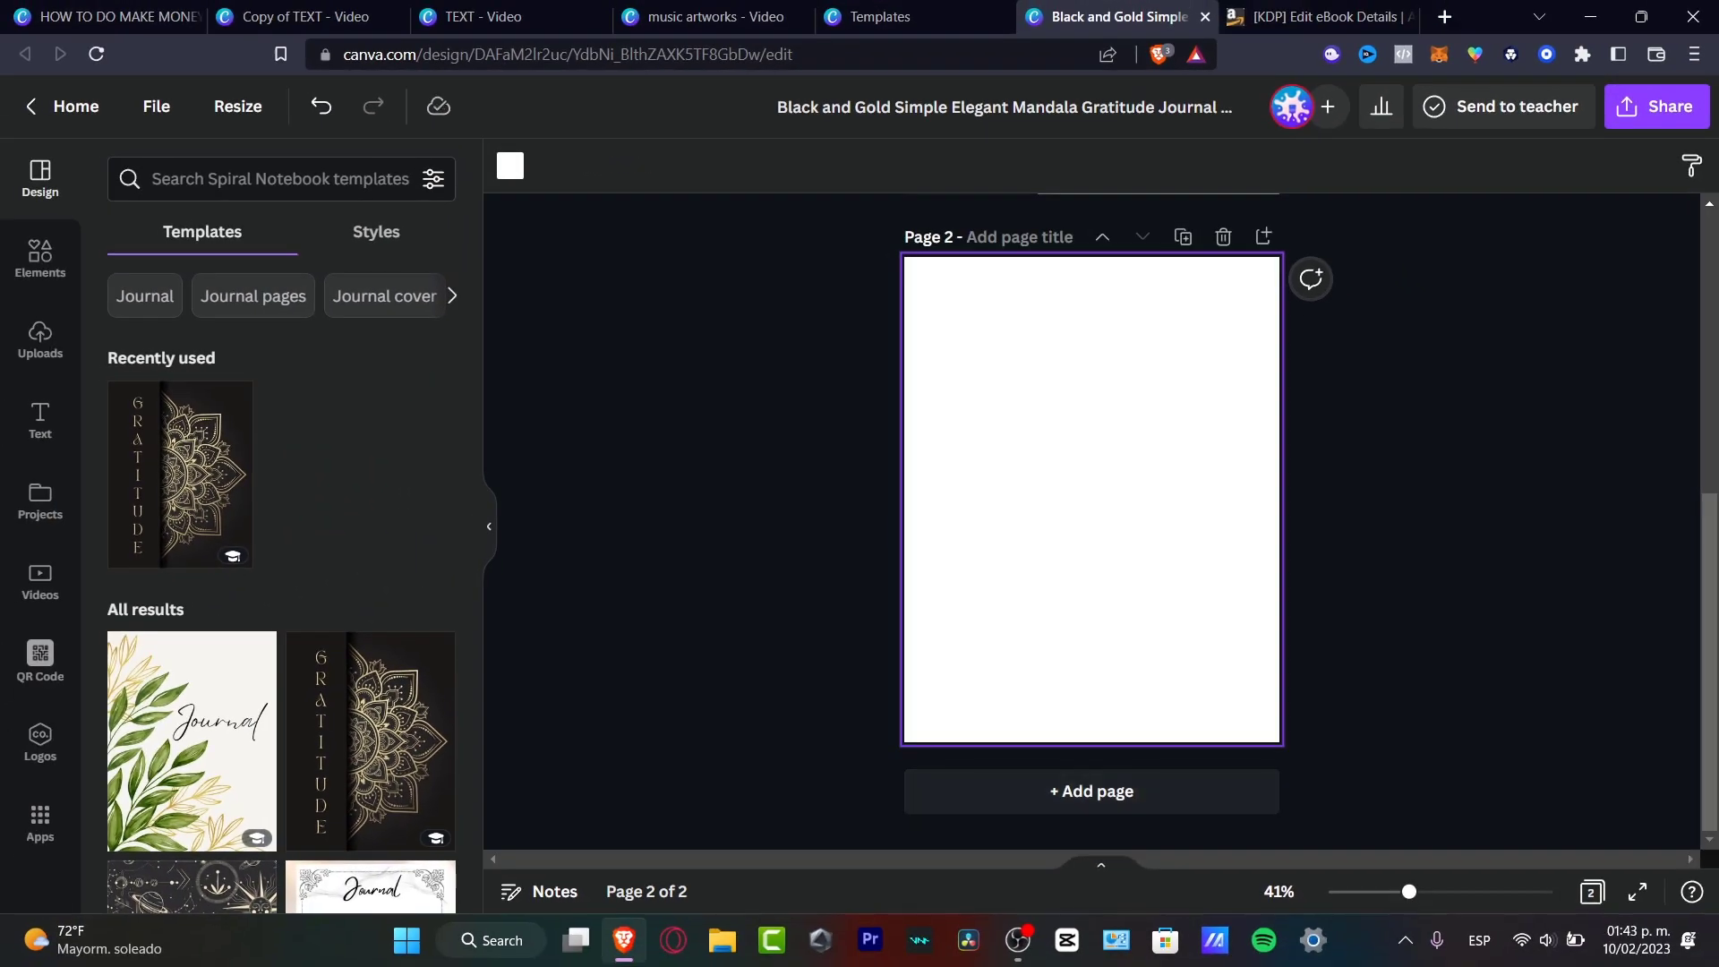
click(179, 475)
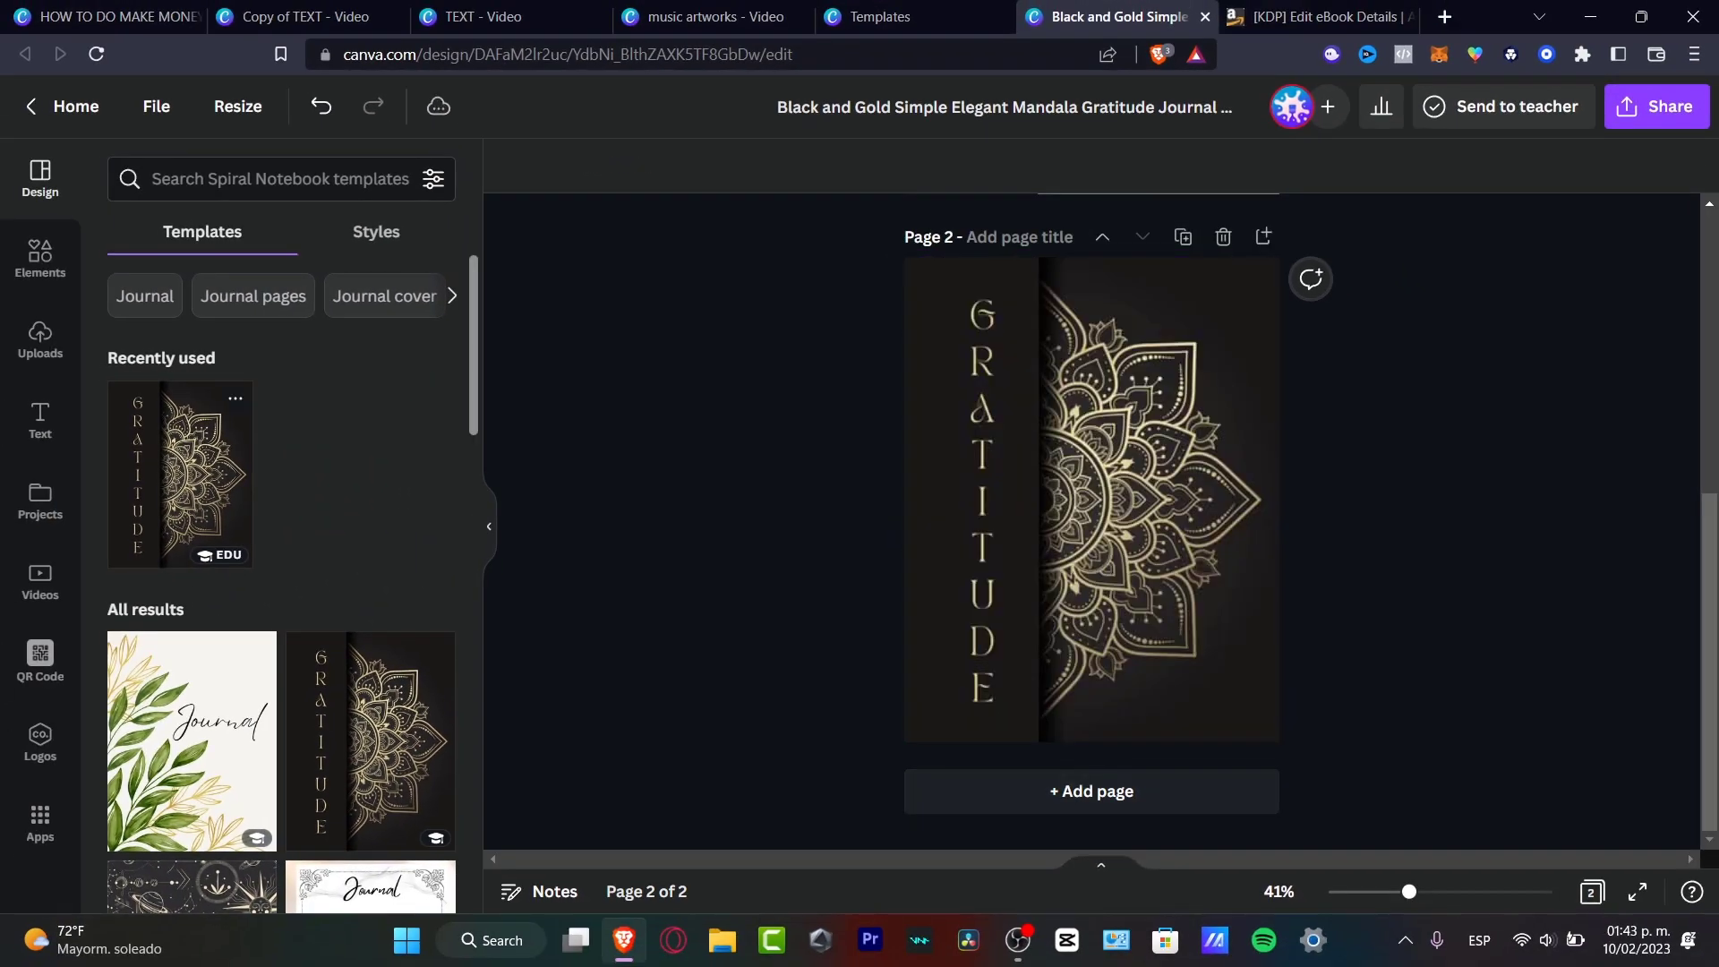
scroll(370, 626, down, 3)
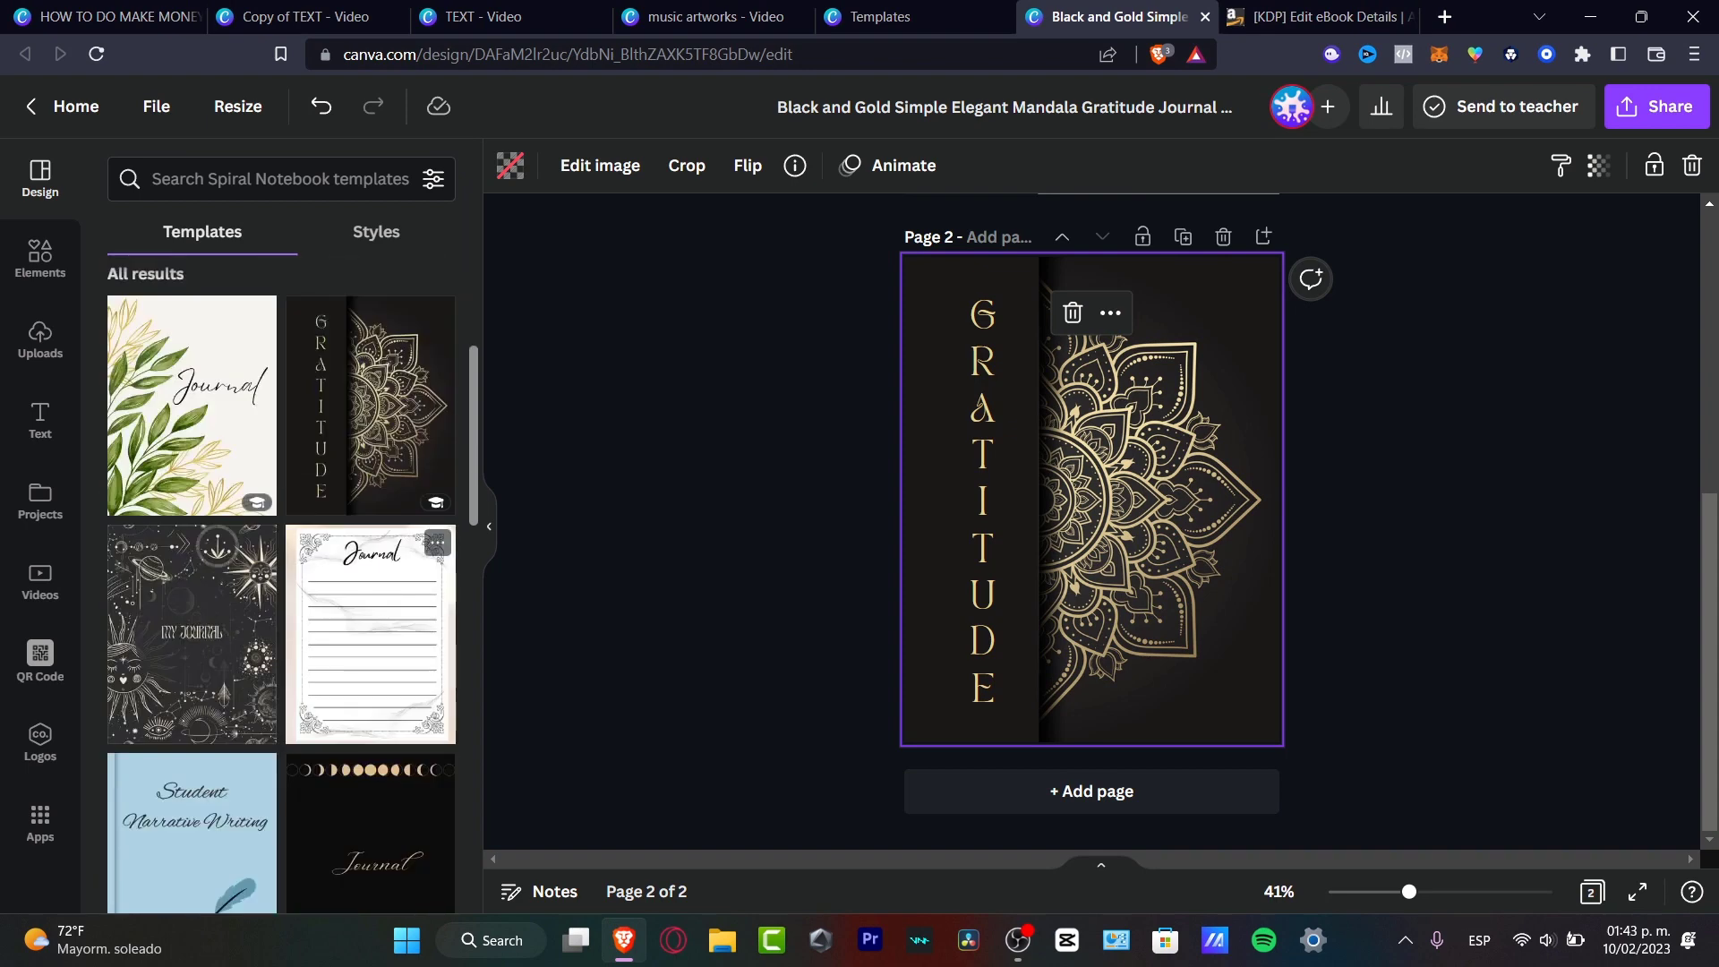
scroll(371, 632, up, 3)
scroll(371, 632, down, 6)
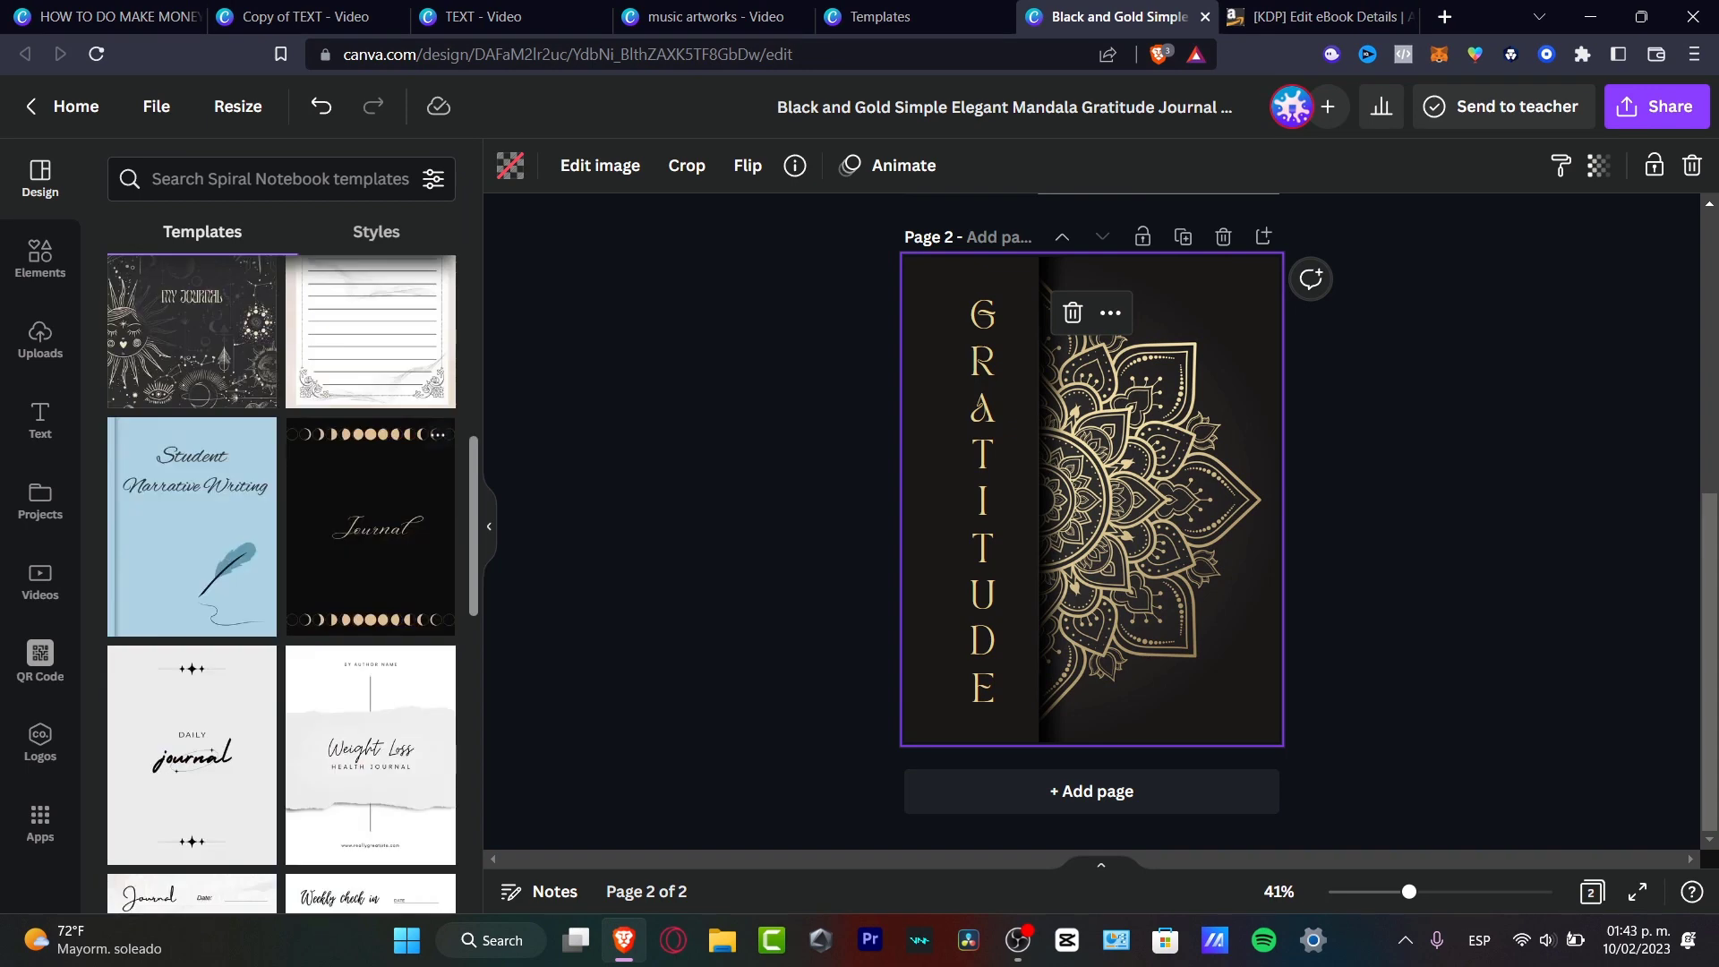
Delete the mandala image, the GRATITUDE title and the dark strip from page 2, leaving it blank
key(Delete)
scroll(1091, 521, up, 4)
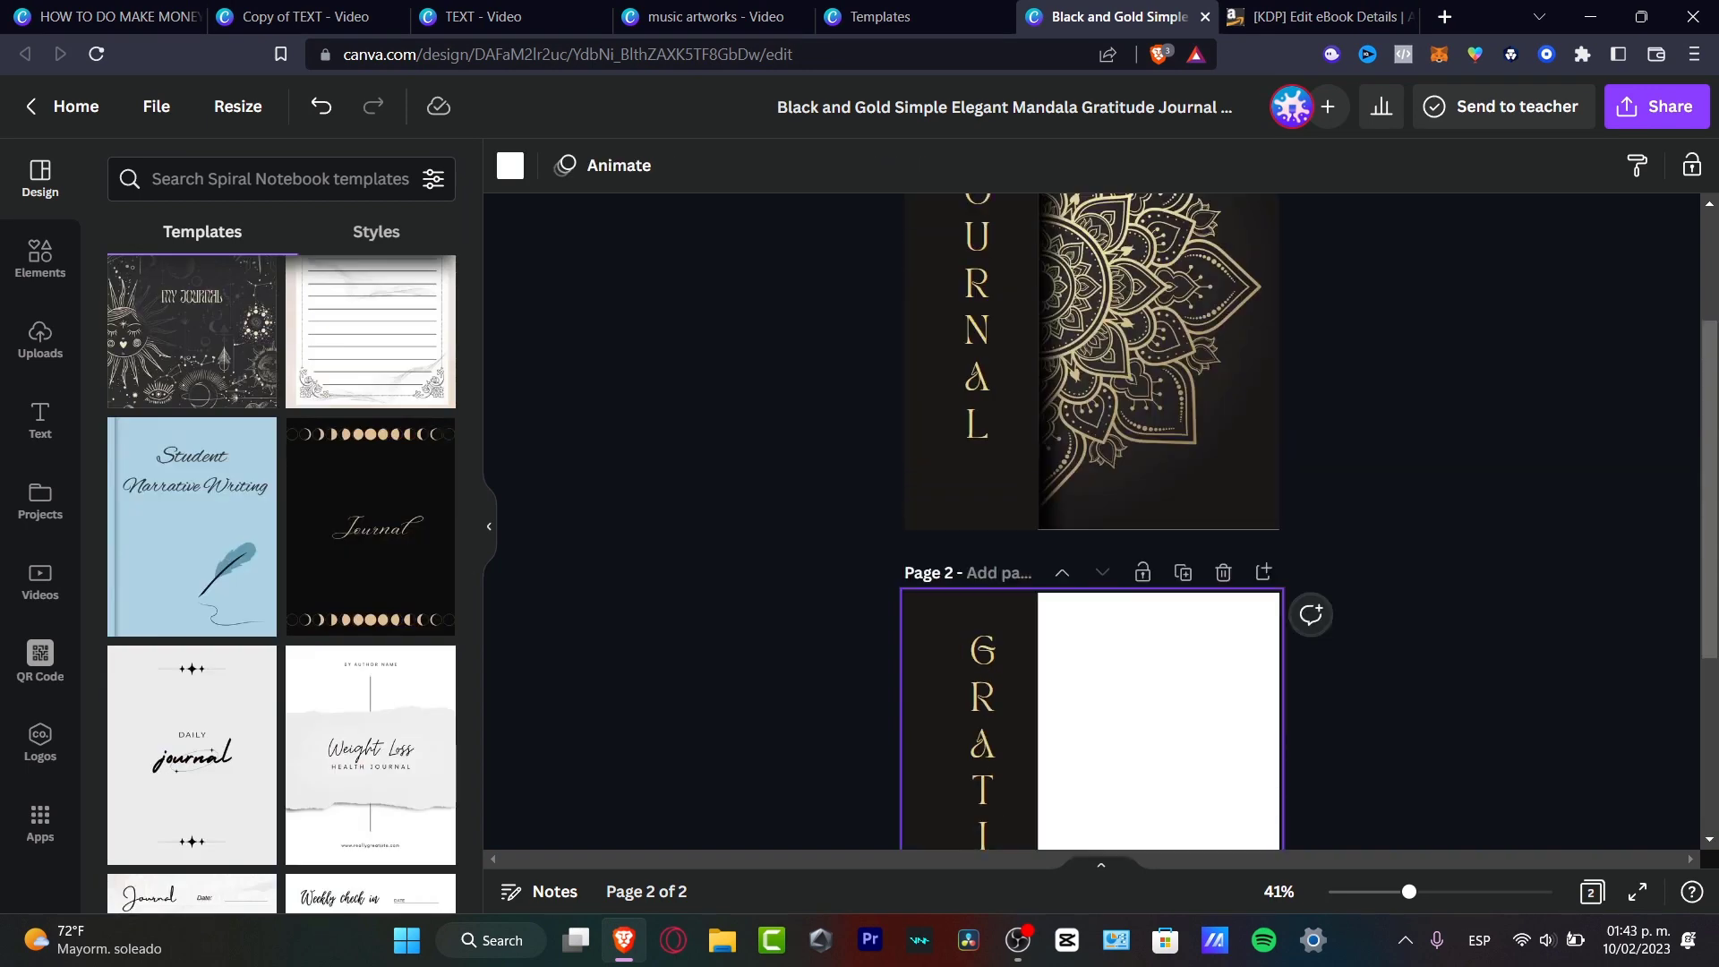
drag(1581, 658, 820, 701)
key(Delete)
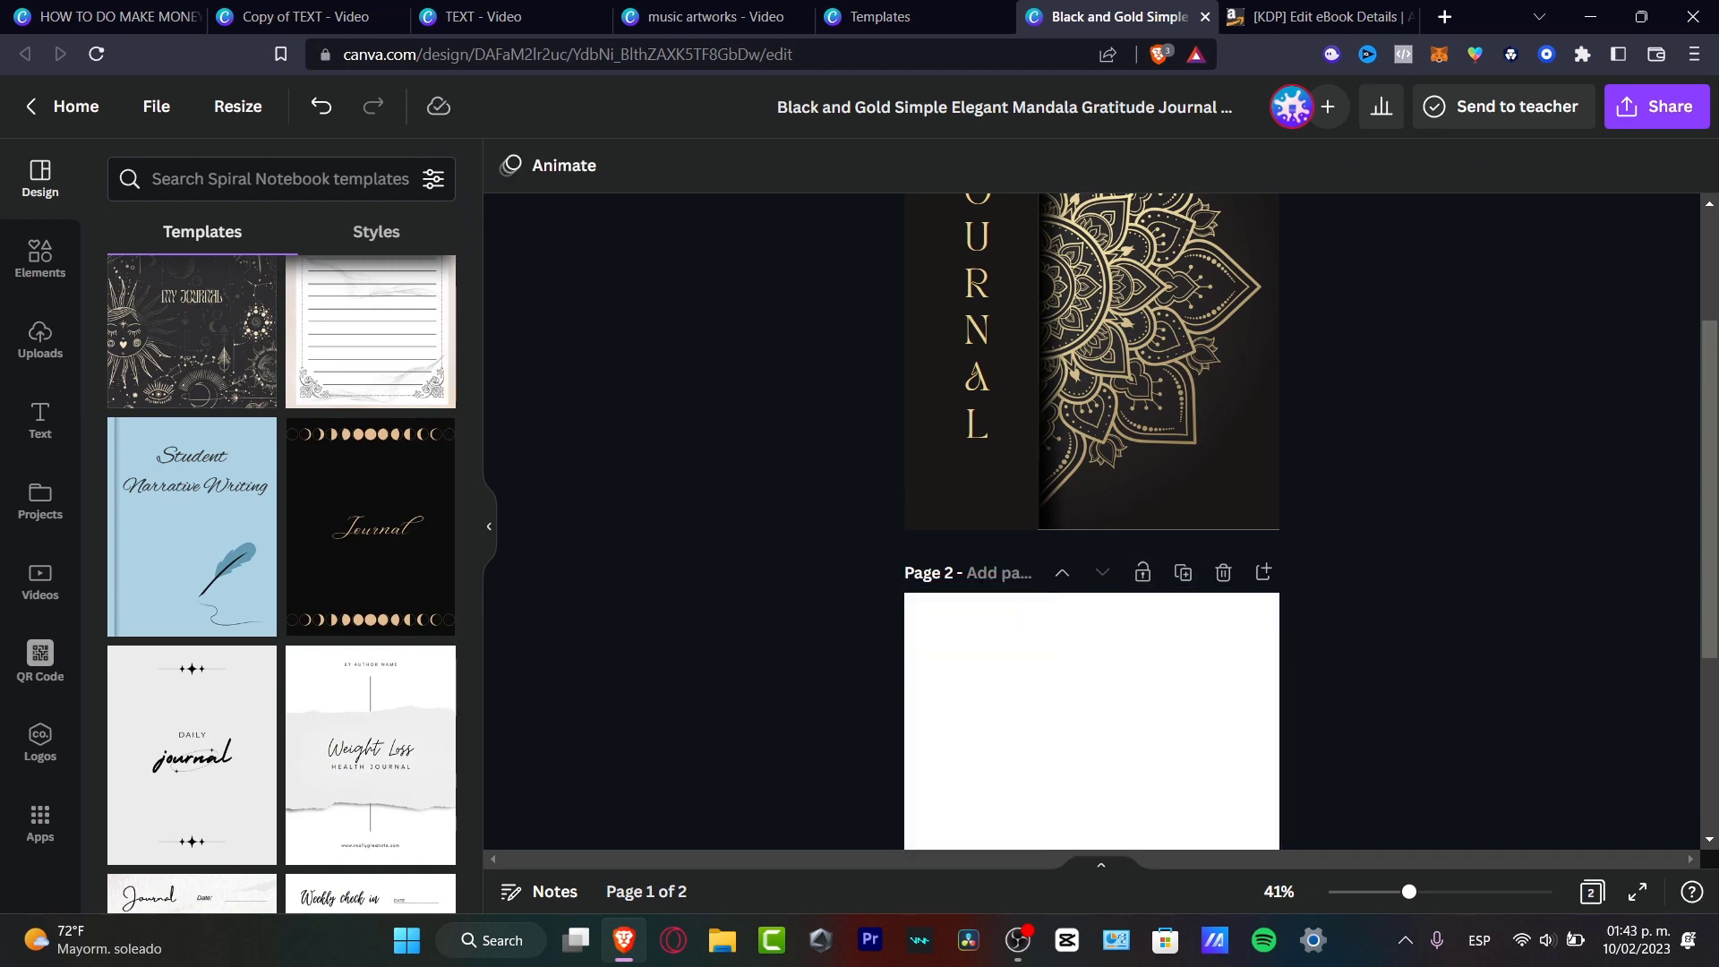
Insert the lined Journal page template with ornate corners as page 2
scroll(370, 636, down, 3)
scroll(370, 636, up, 6)
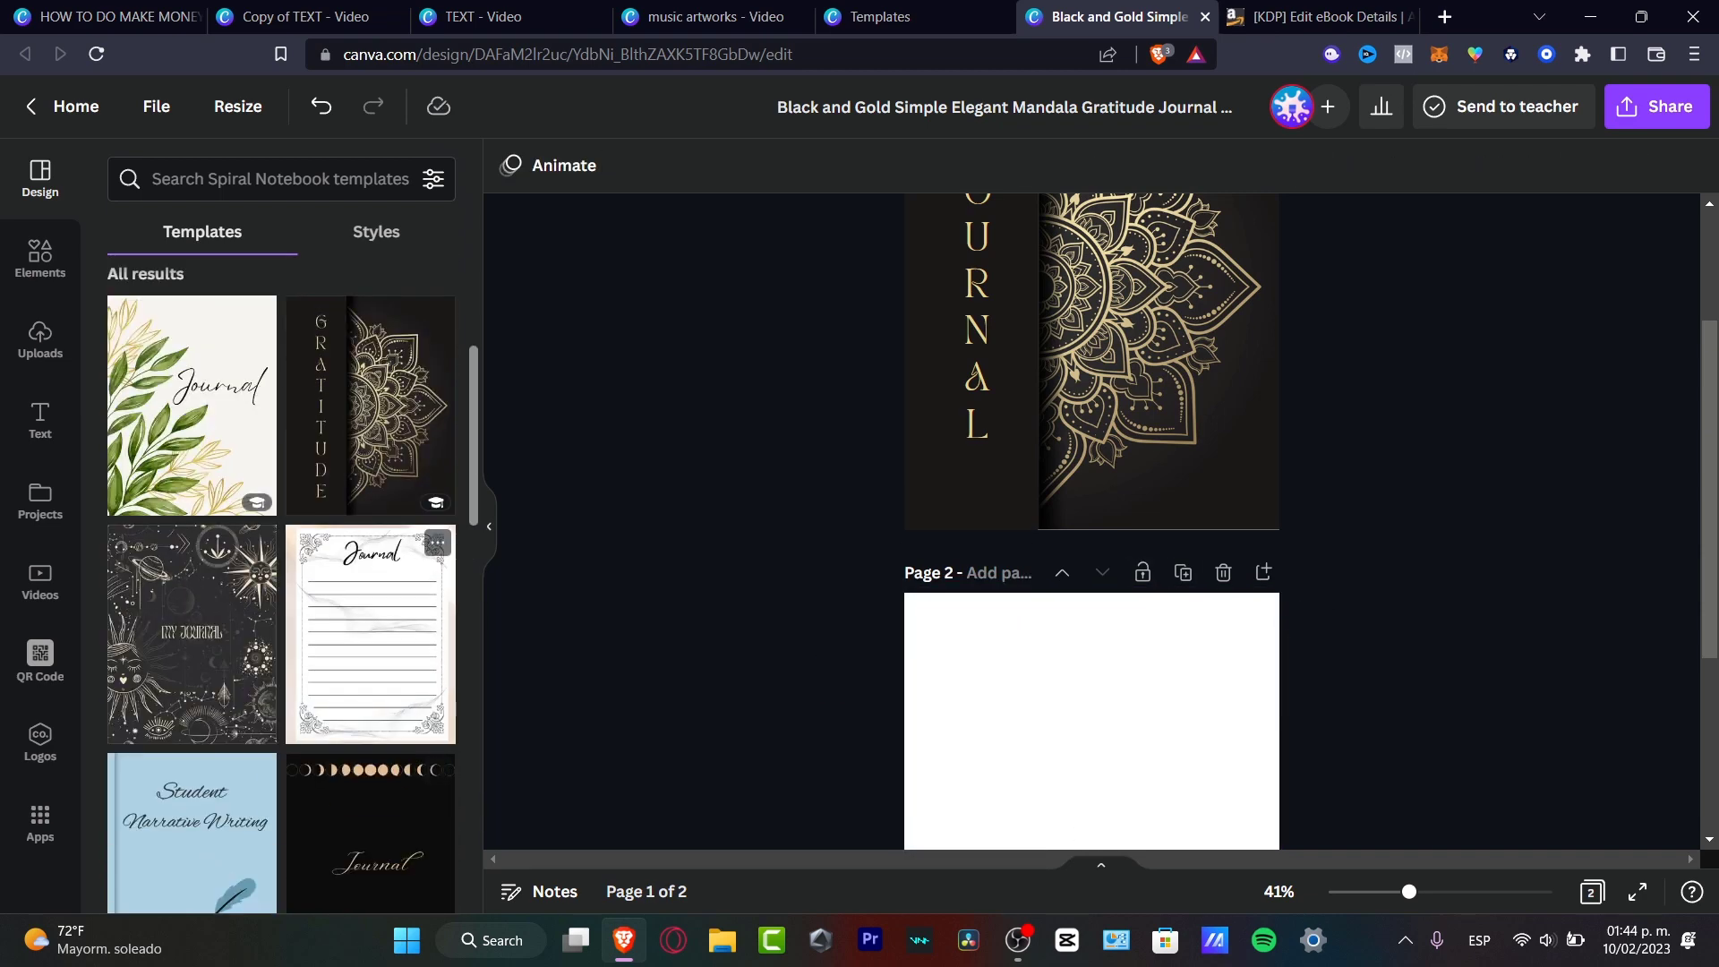
click(966, 552)
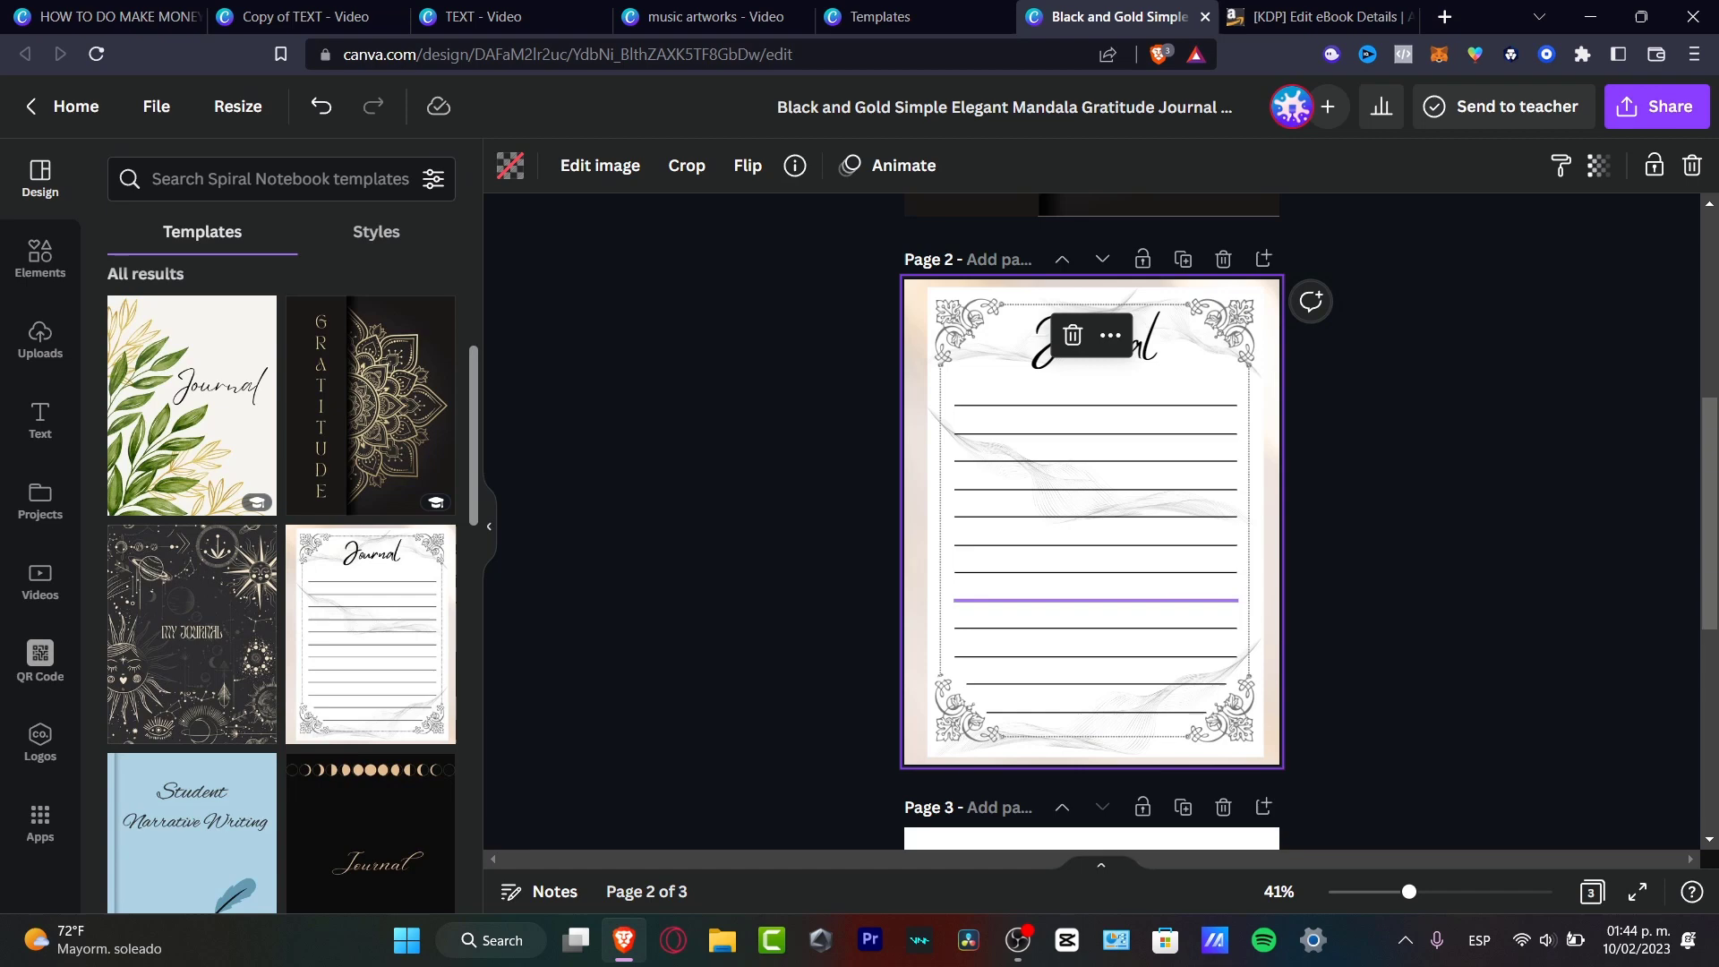
scroll(1091, 520, up, 4)
scroll(1092, 520, down, 4)
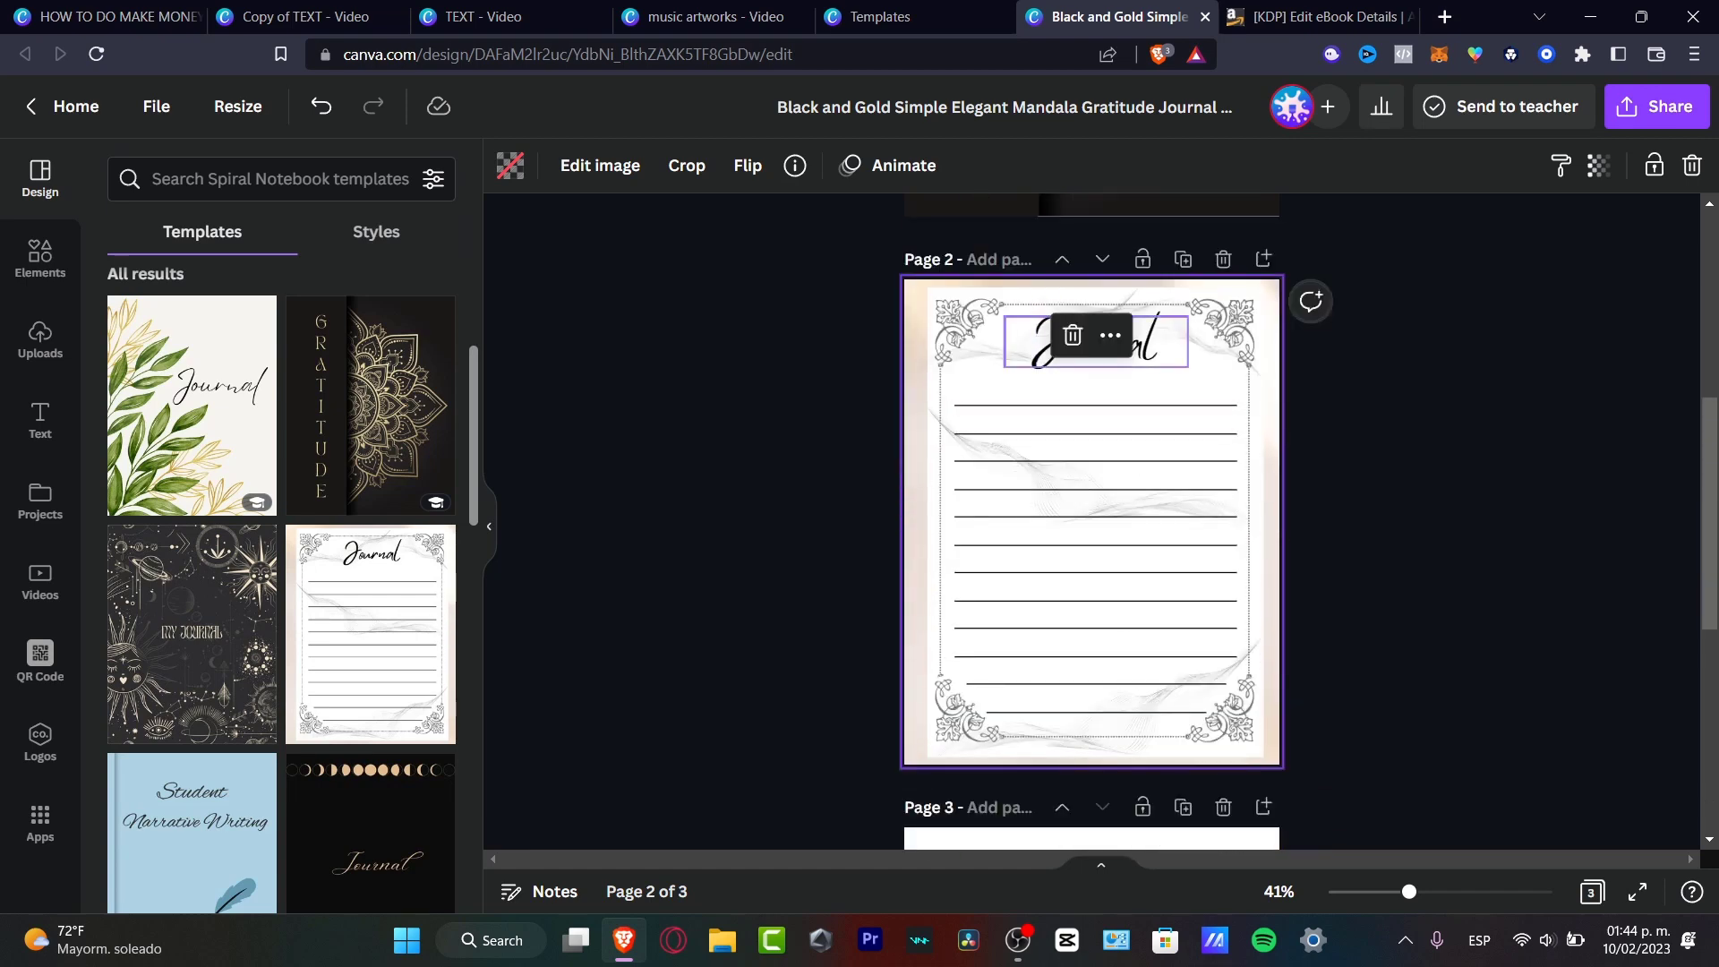
Delete the Journal title and the ornate corner decorations from the lined page
click(1146, 349)
click(1158, 378)
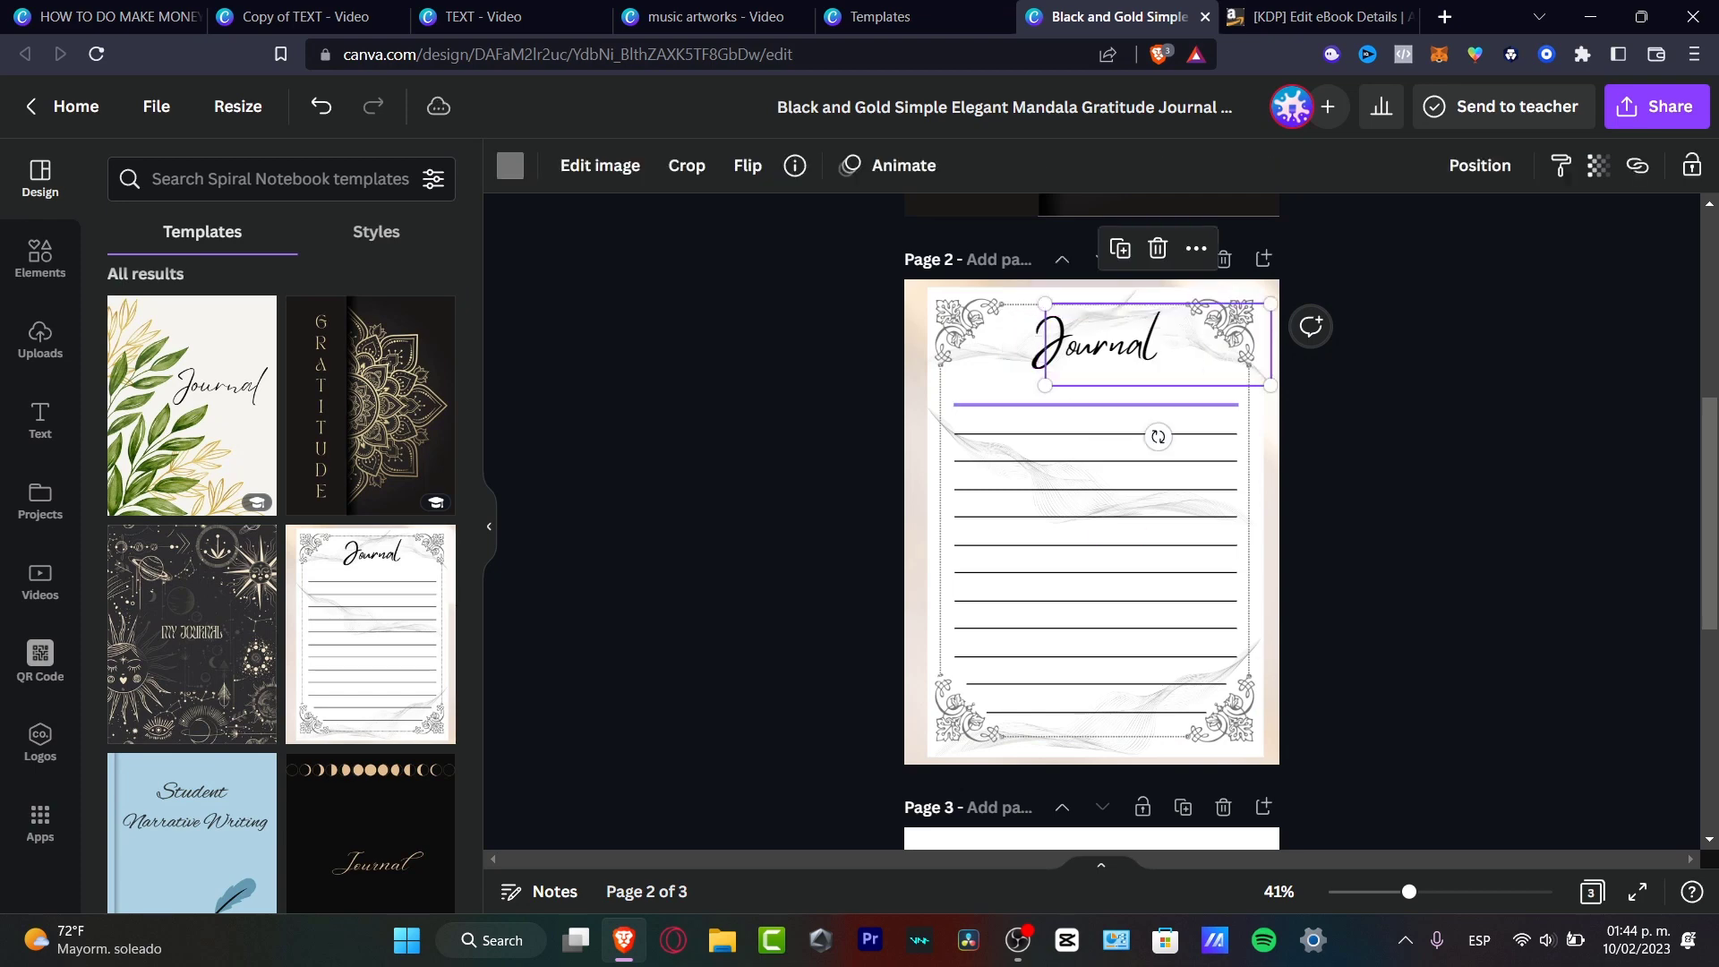
key(Delete)
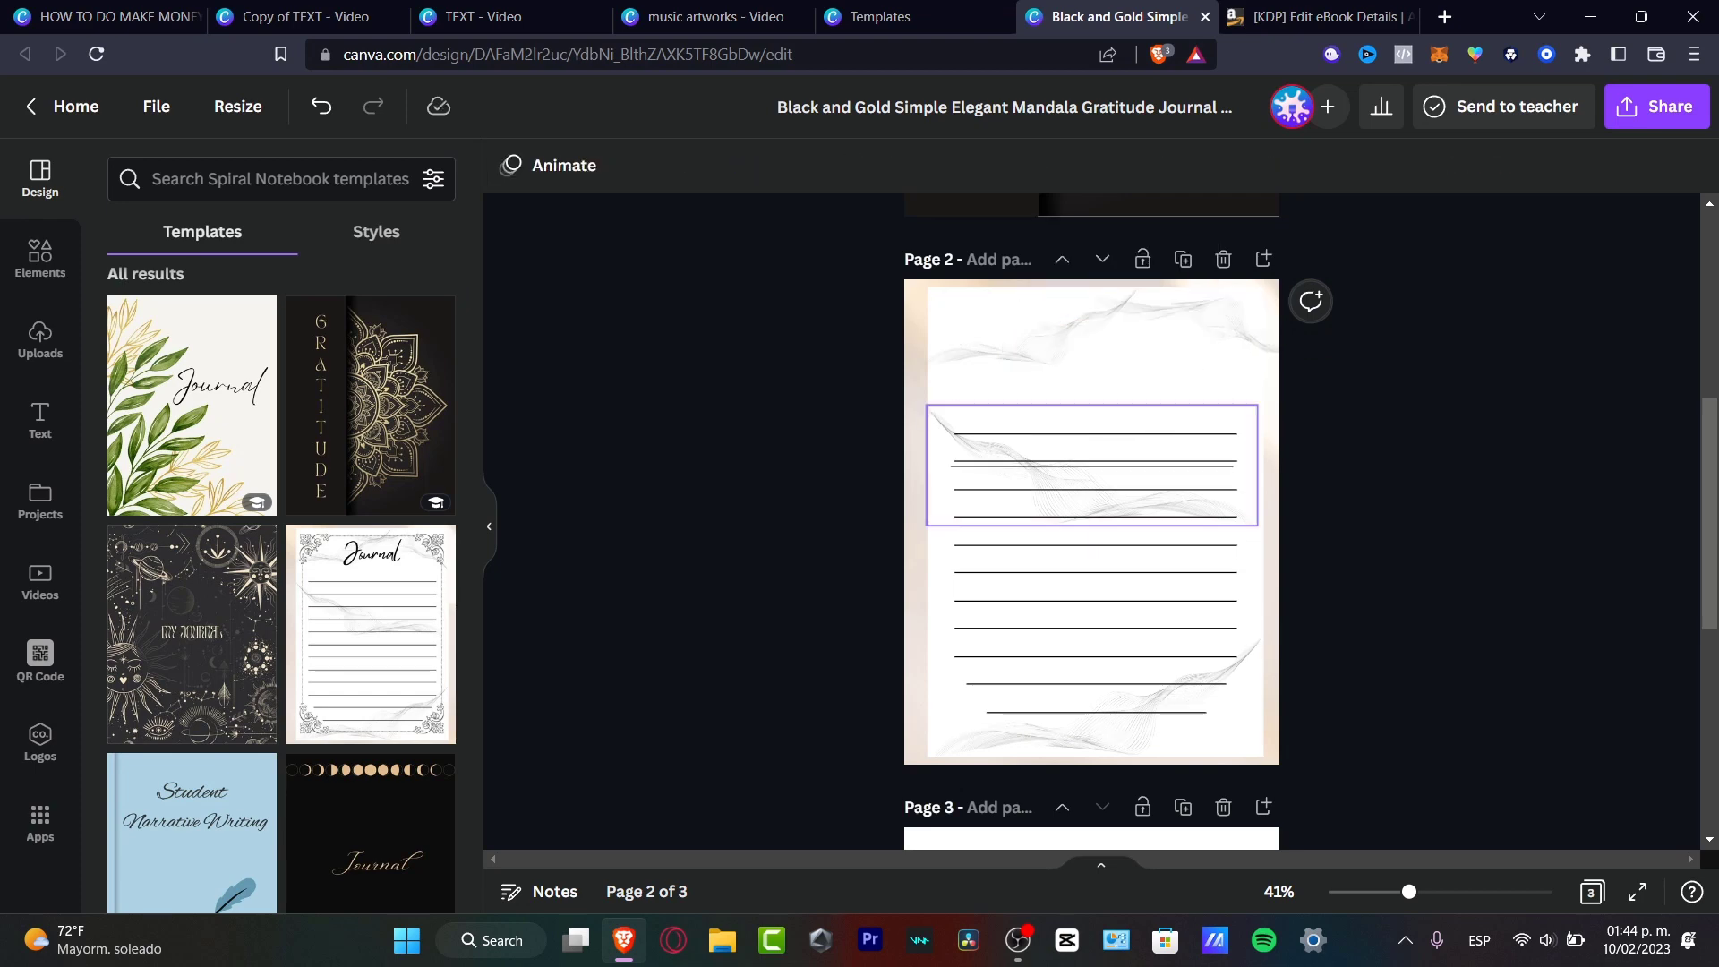
Use the lined "5 minute journaling" template for page 2 and set its title font to TAN Pearl
scroll(1092, 519, down, 4)
scroll(371, 626, down, 6)
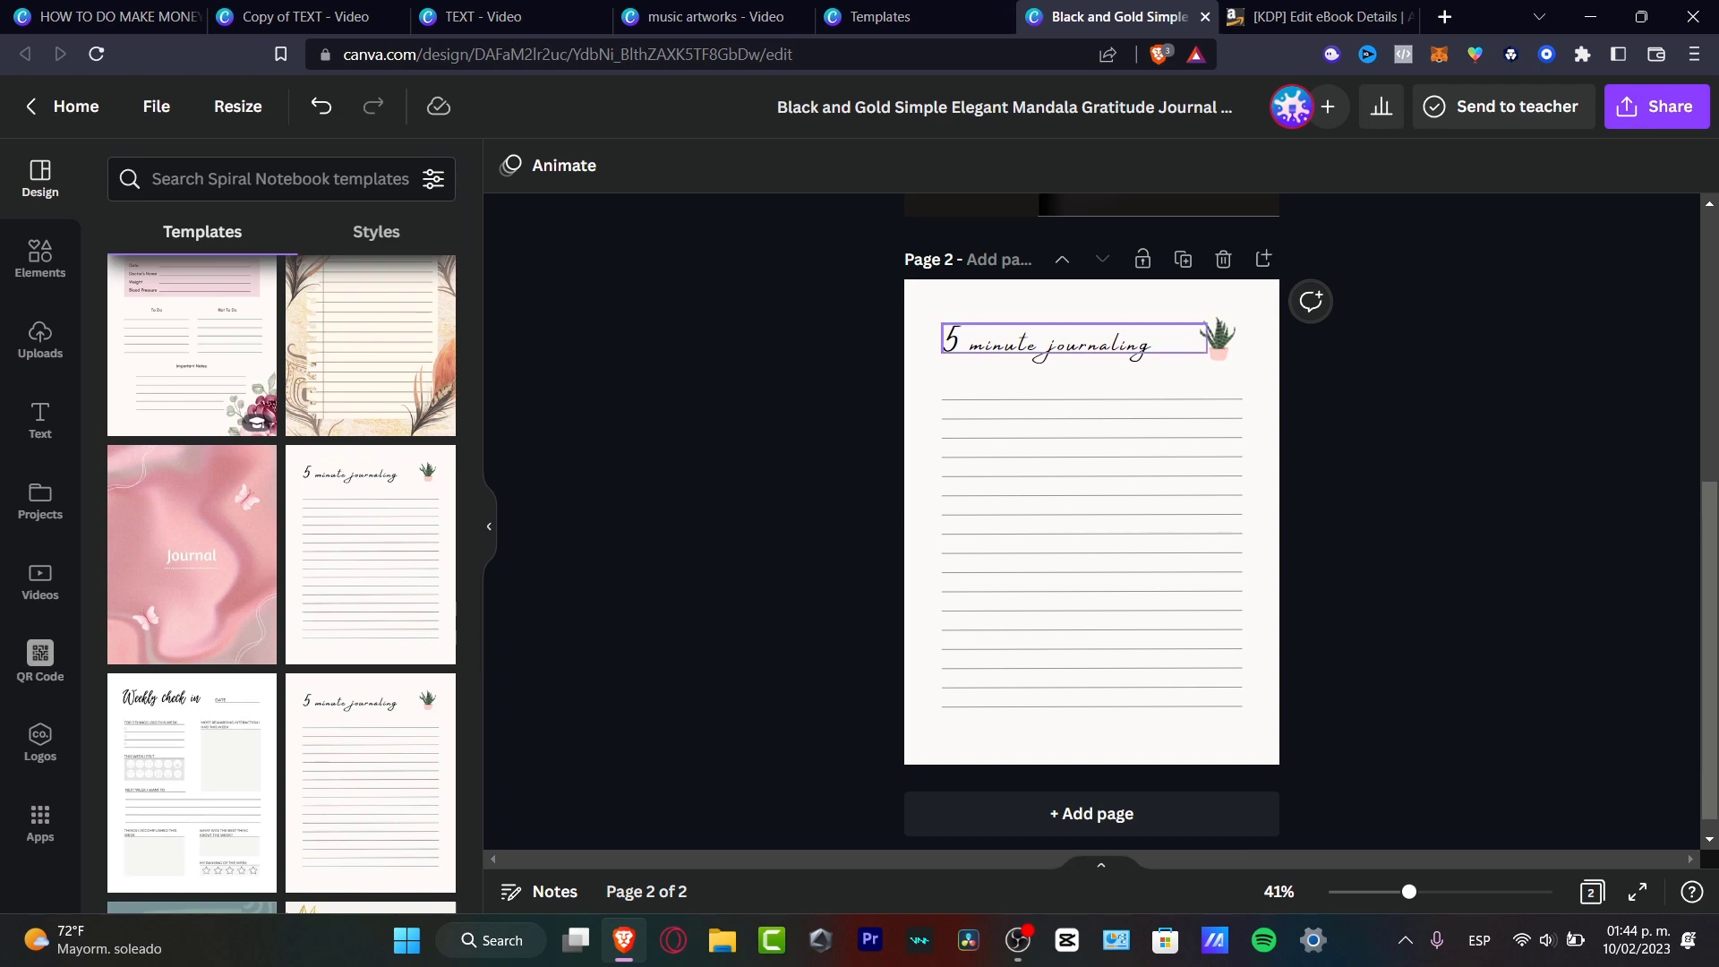
click(1073, 342)
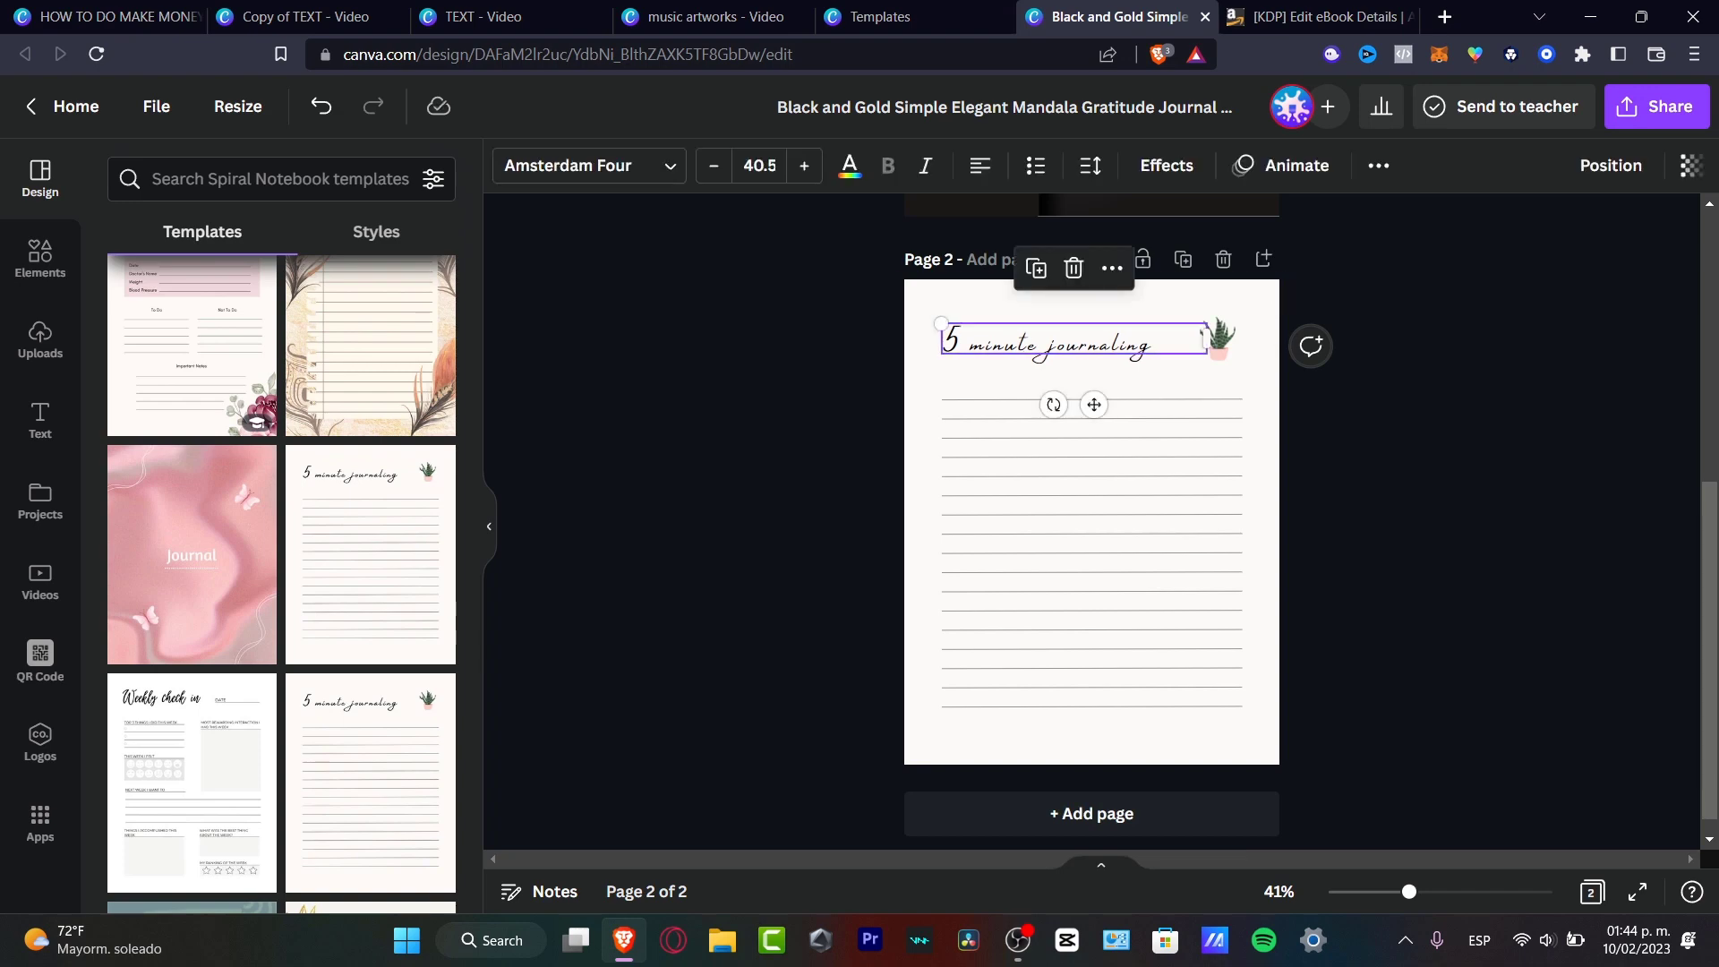
click(589, 165)
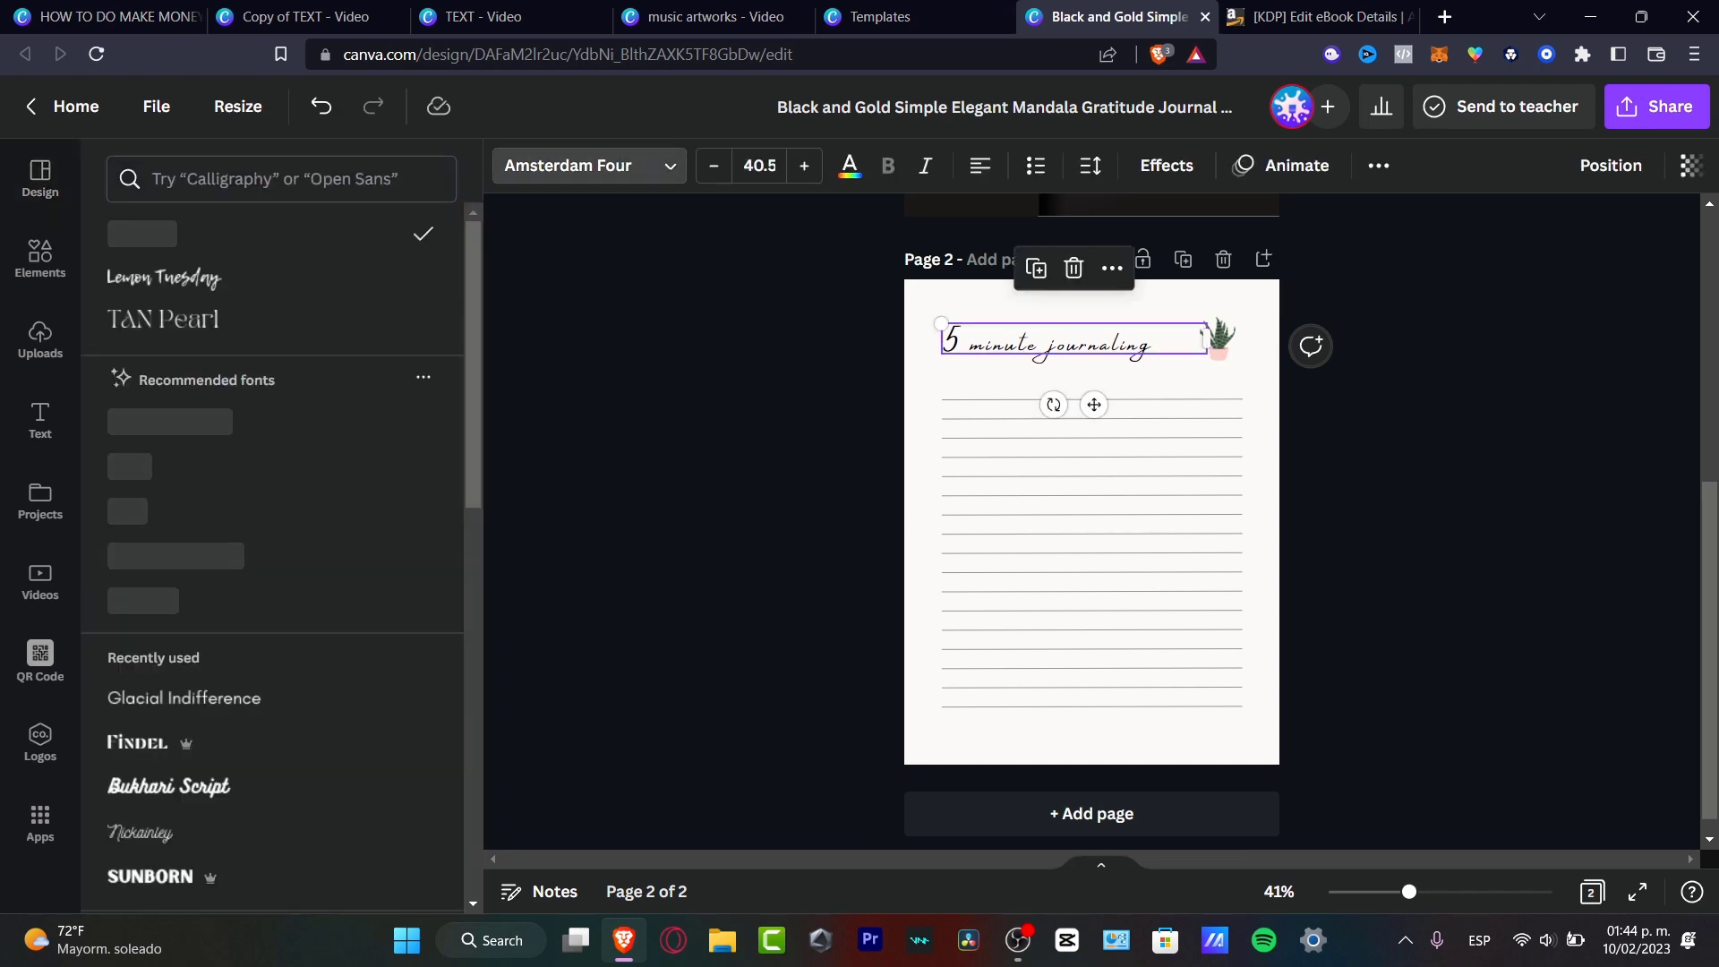
click(162, 319)
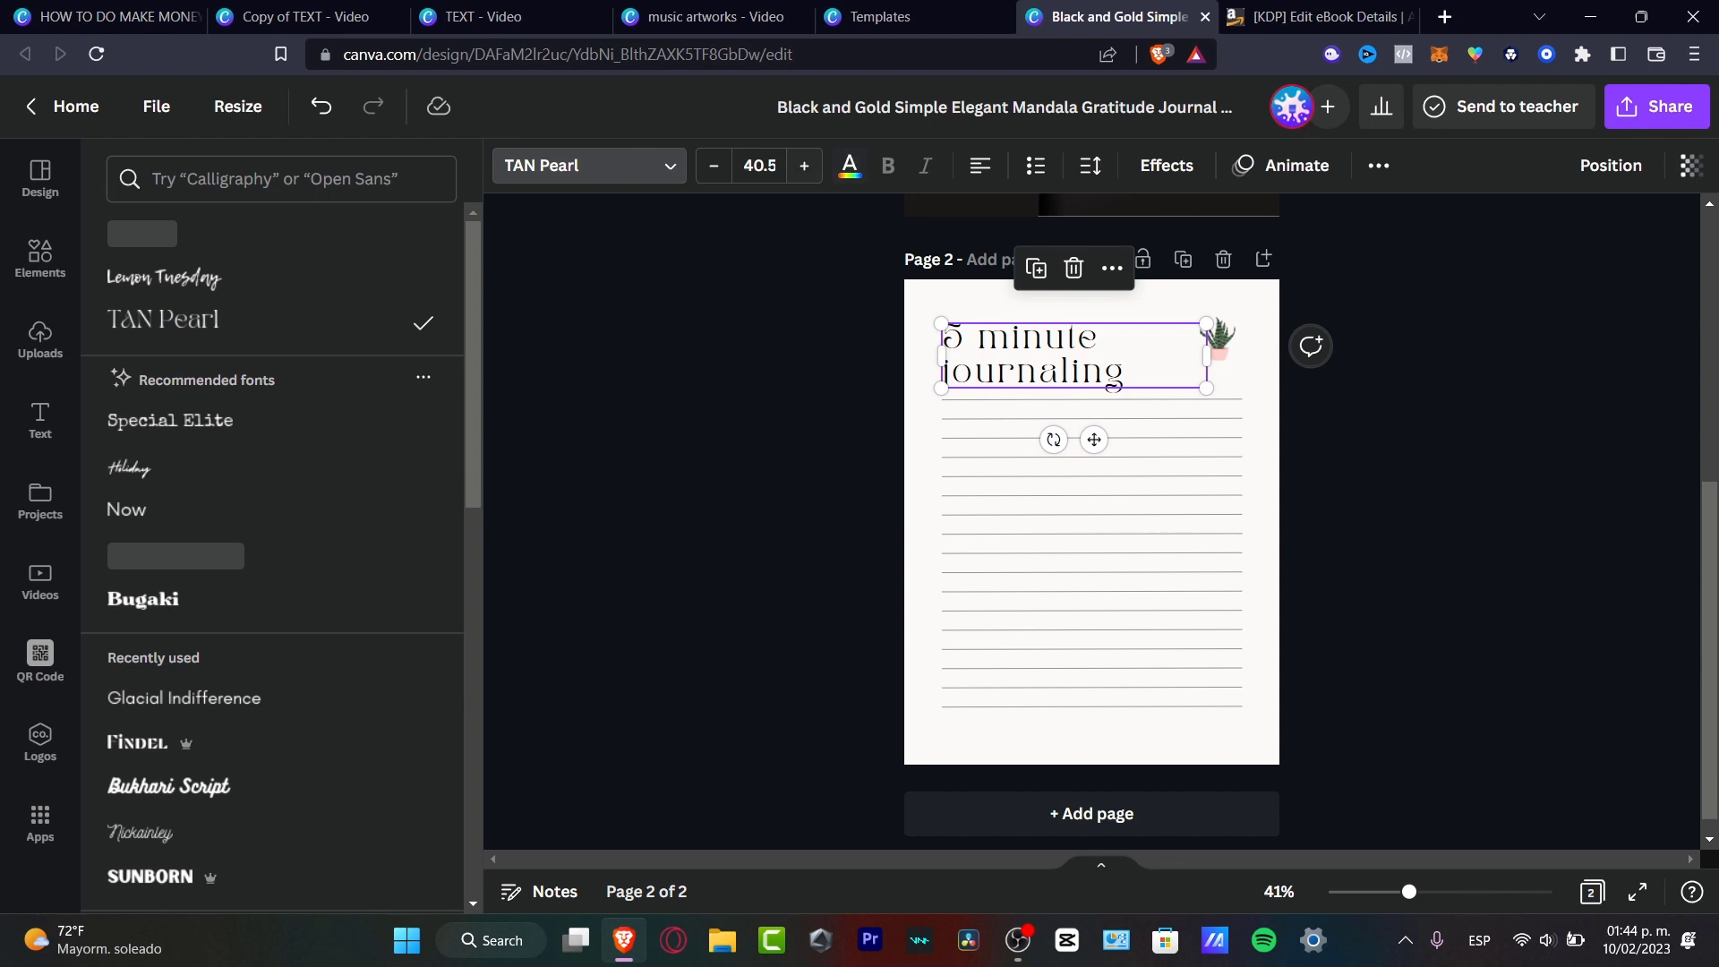
Set the "5 minute journaling" title's font size to 24.5 so it fits on one line
click(804, 164)
click(803, 165)
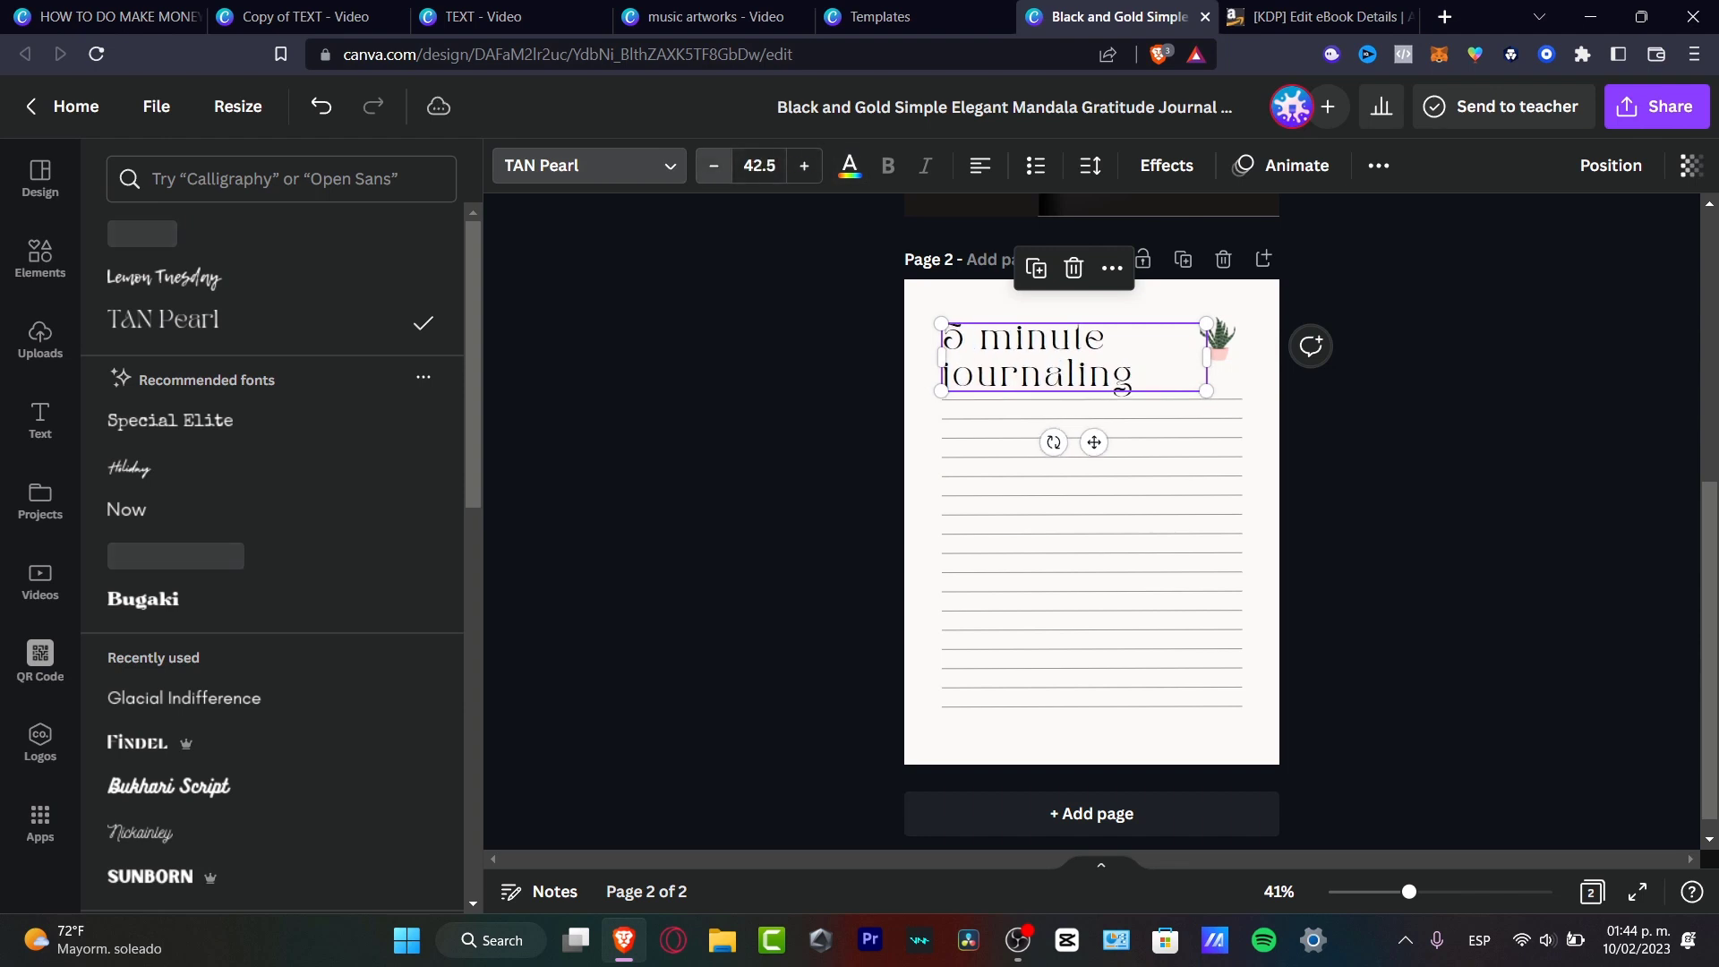
click(713, 165)
click(713, 165)
click(713, 165)
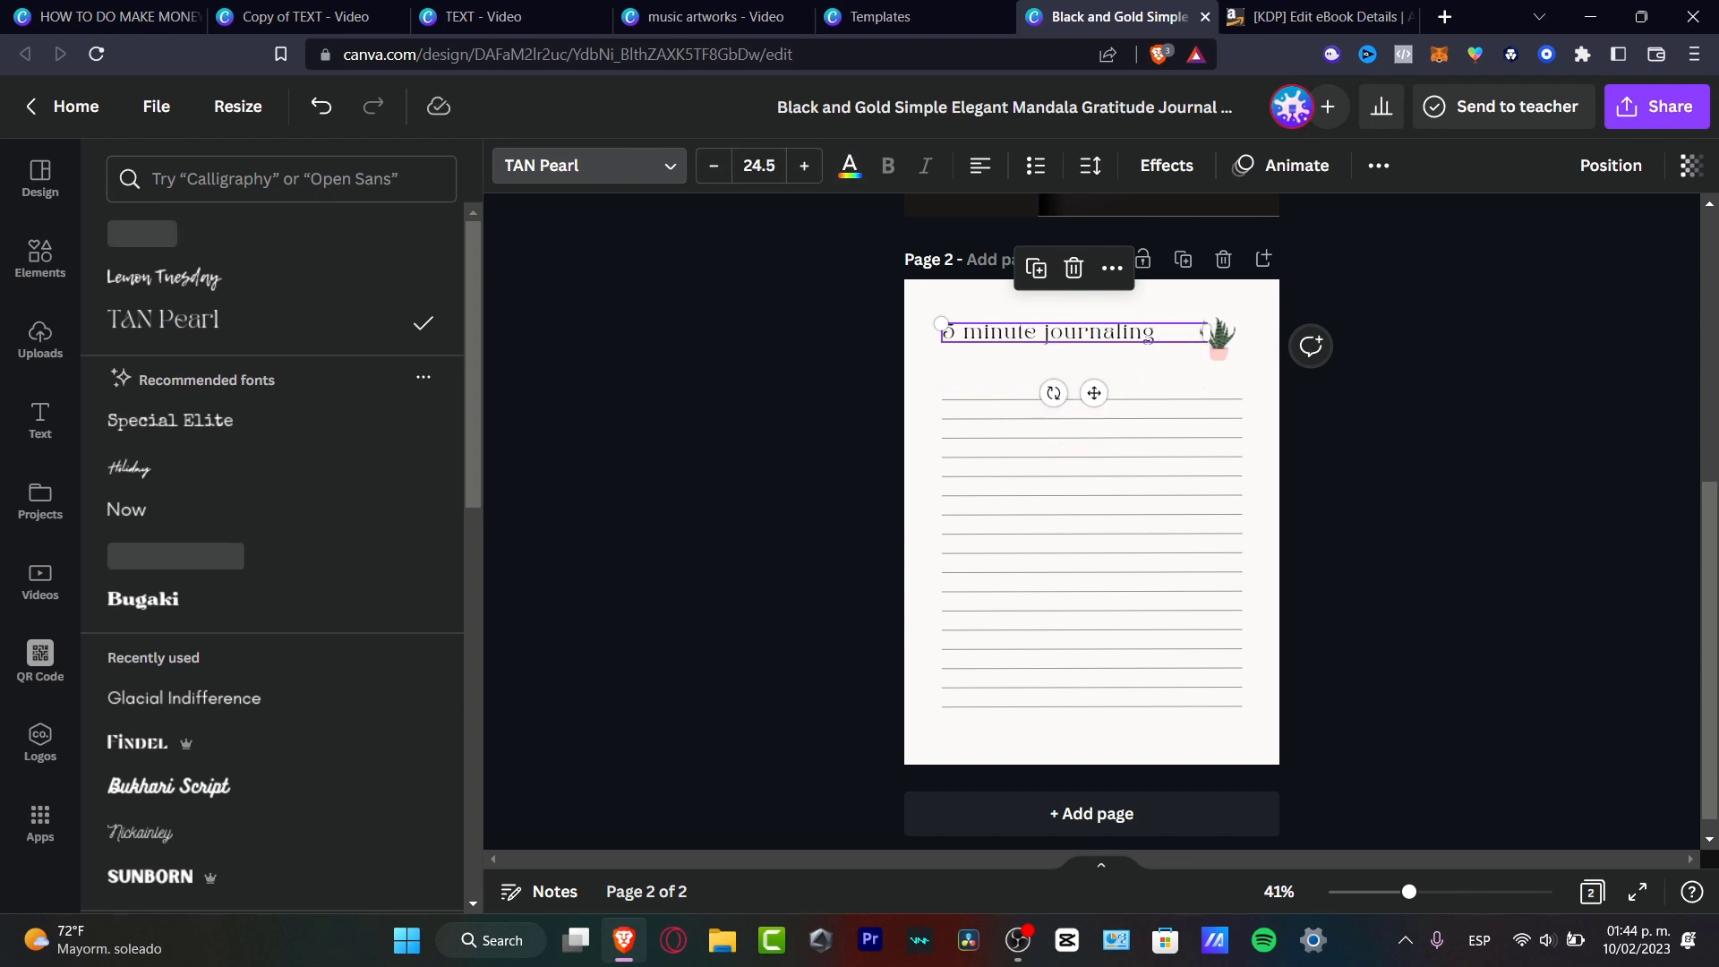
key(Escape)
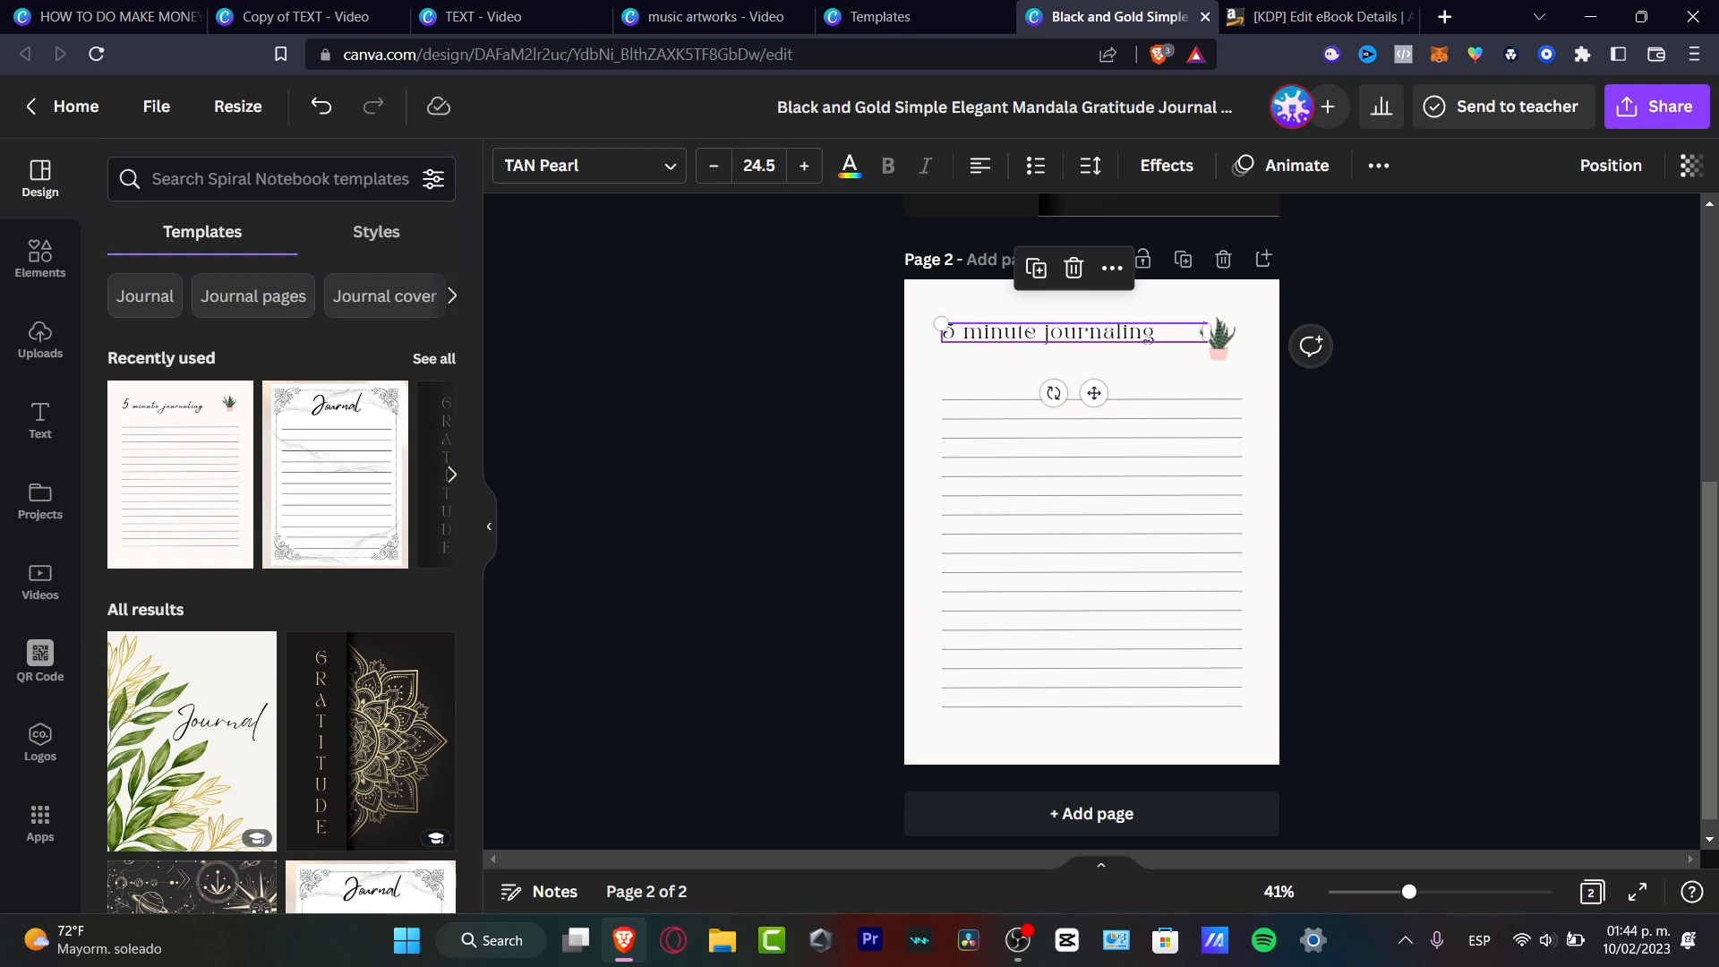
Delete the potted plant graphic beside the page 2 title
click(1479, 410)
scroll(1479, 410, up, 5)
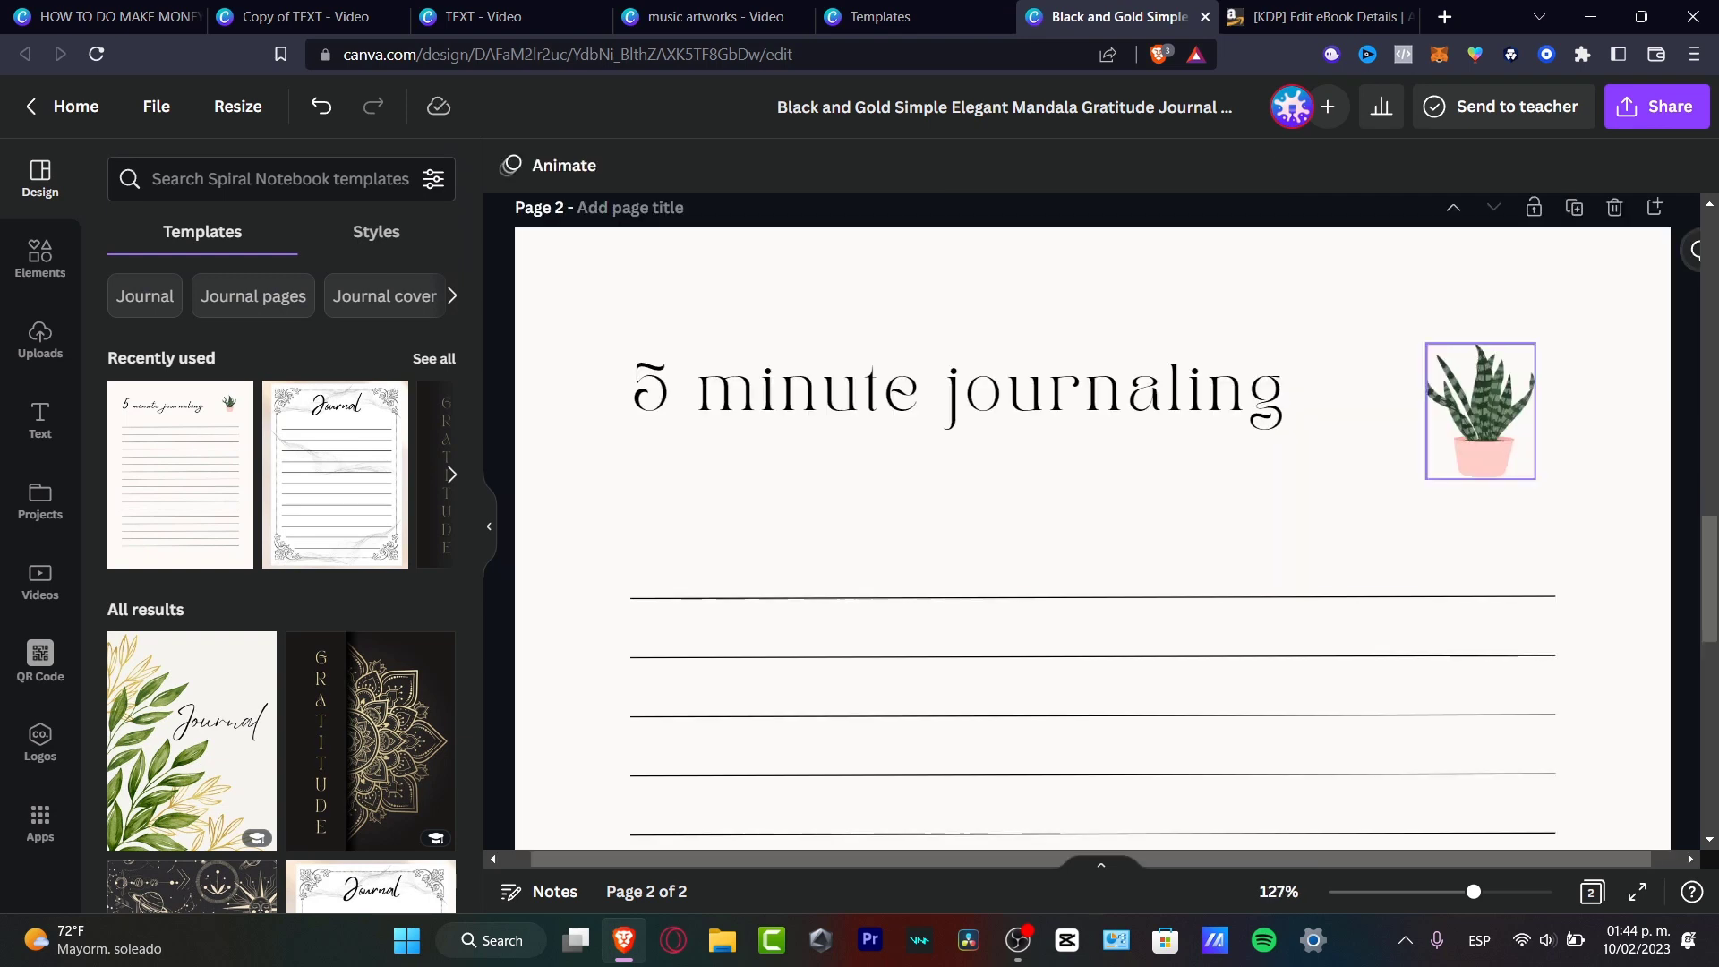
click(1480, 410)
key(Delete)
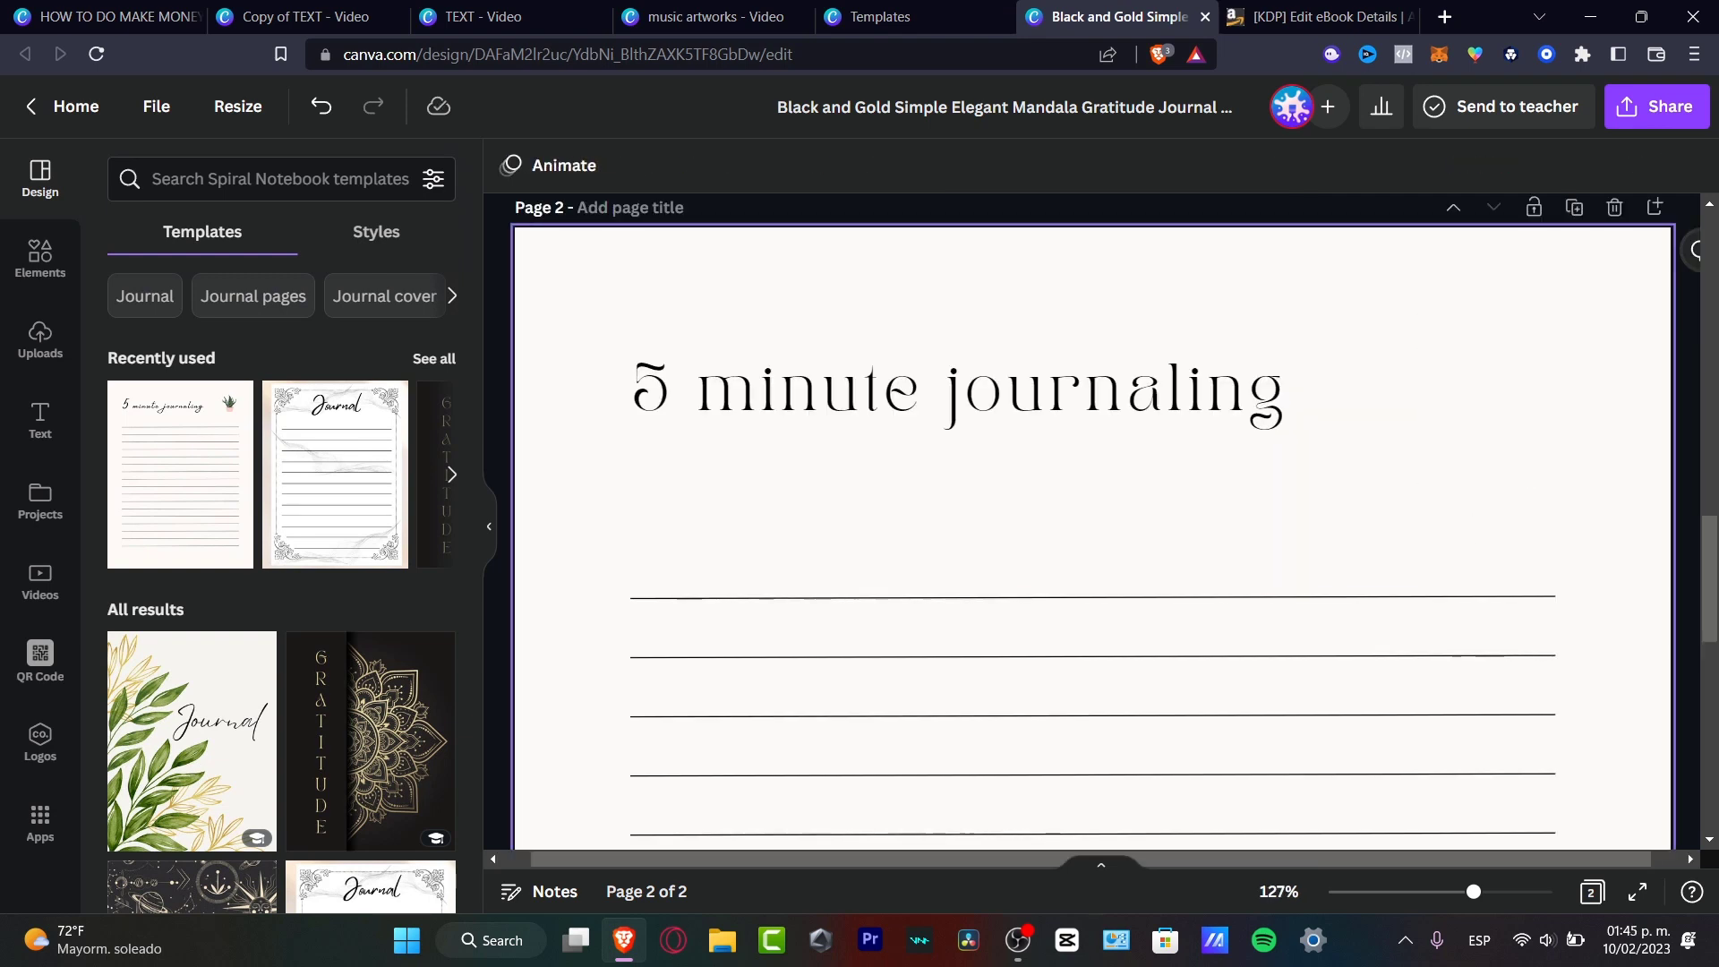
Compare page 2 with the cover's style, and search the elements library for "PEACE" and for "mandala" graphics
scroll(1093, 519, up, 10)
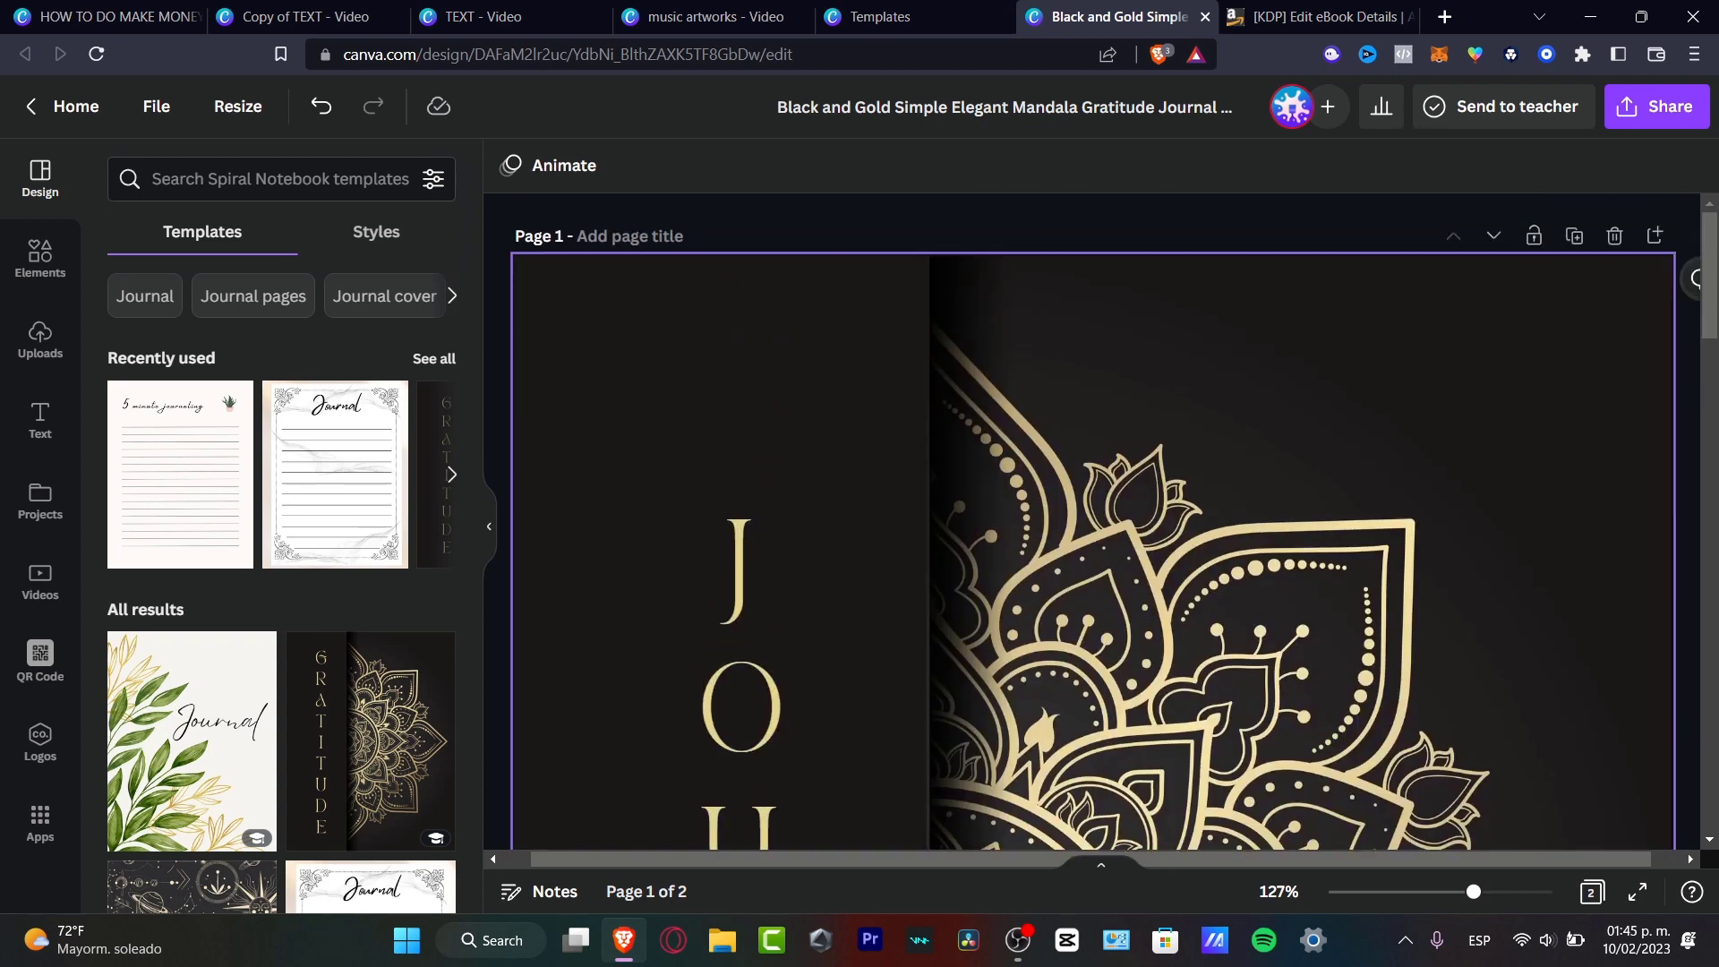
scroll(1093, 519, down, 10)
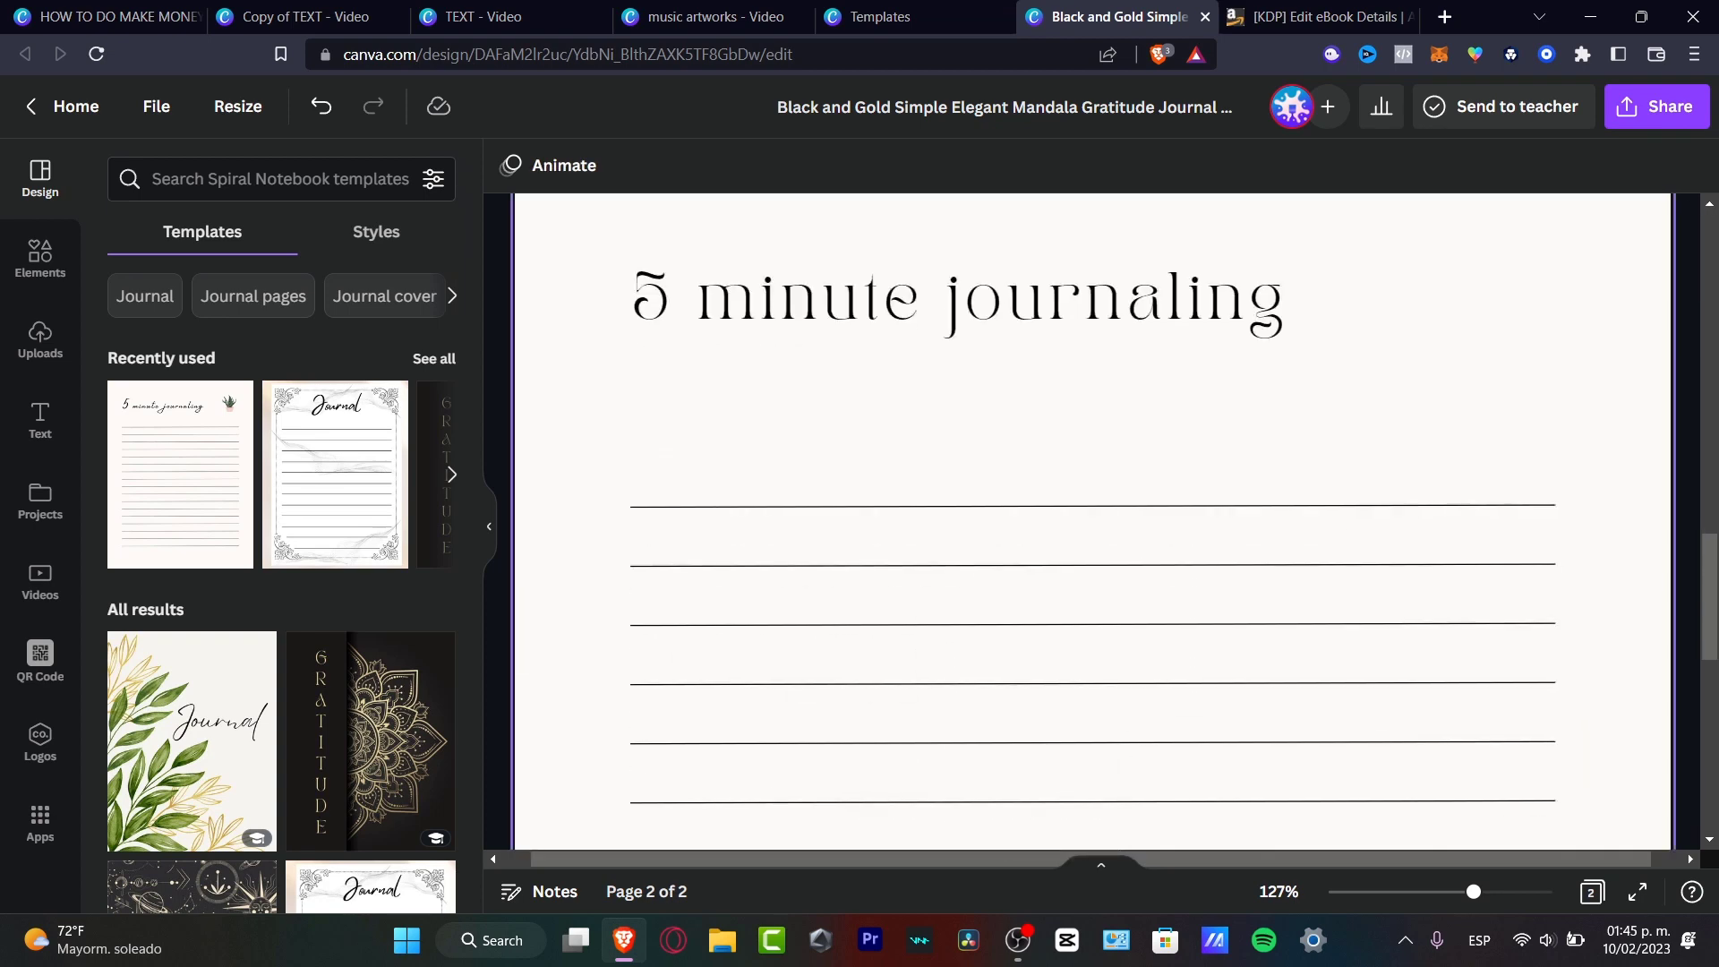
click(39, 259)
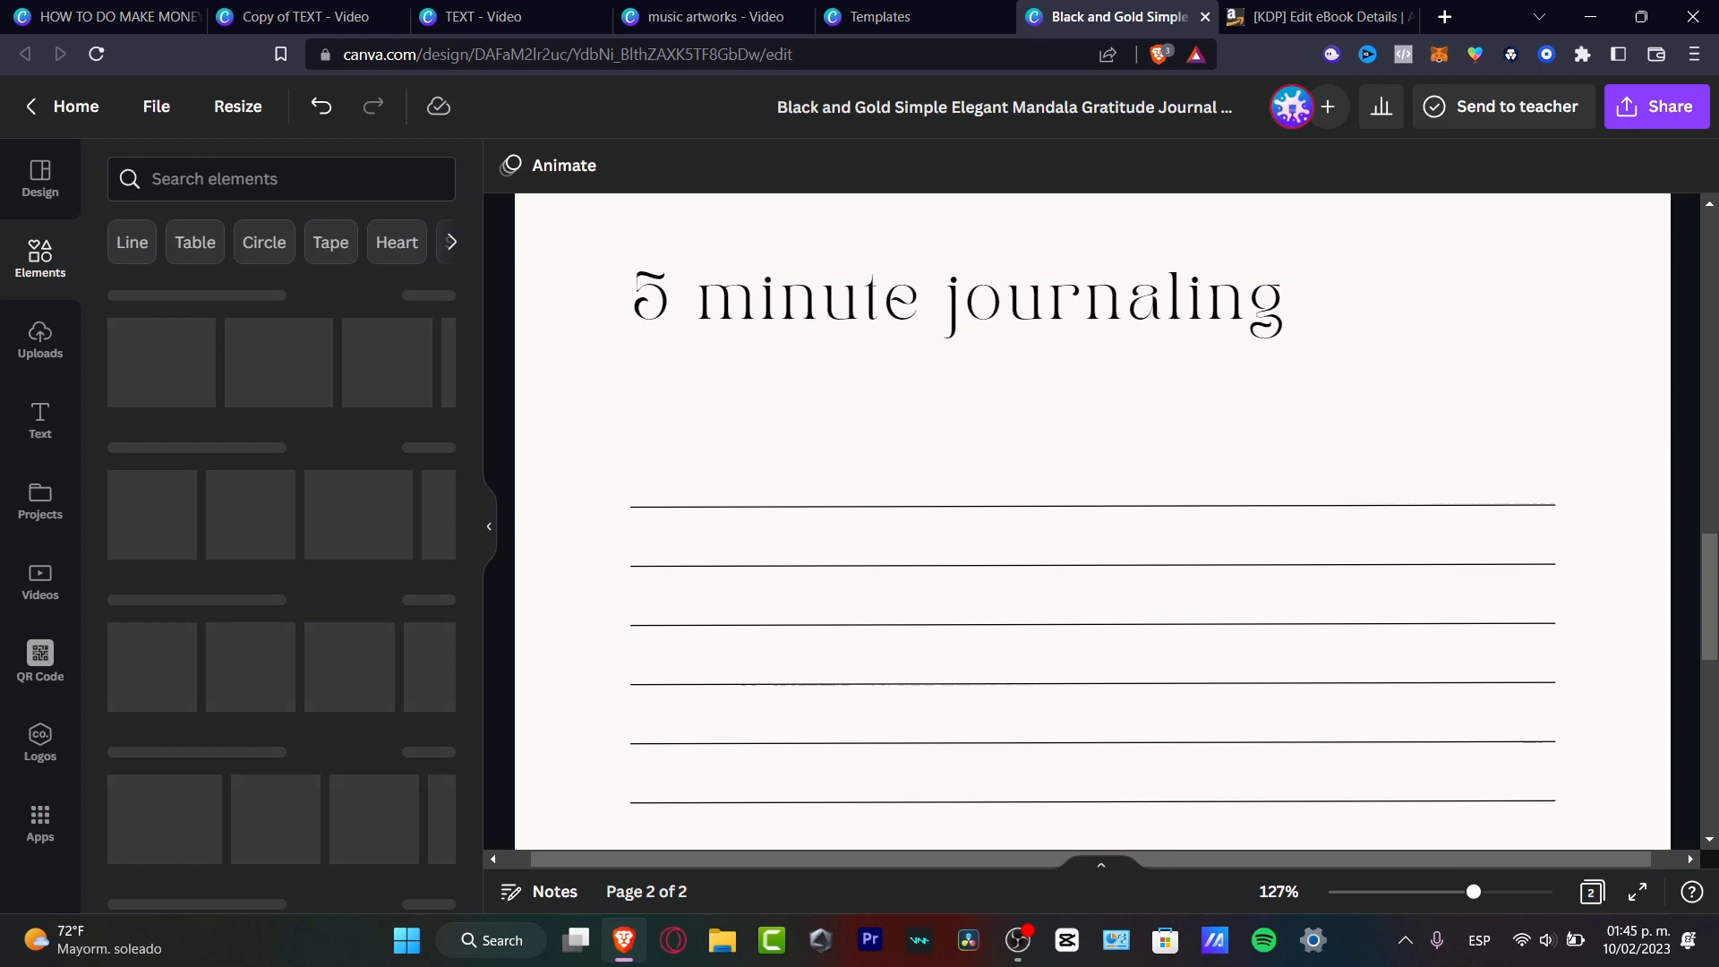
click(280, 178)
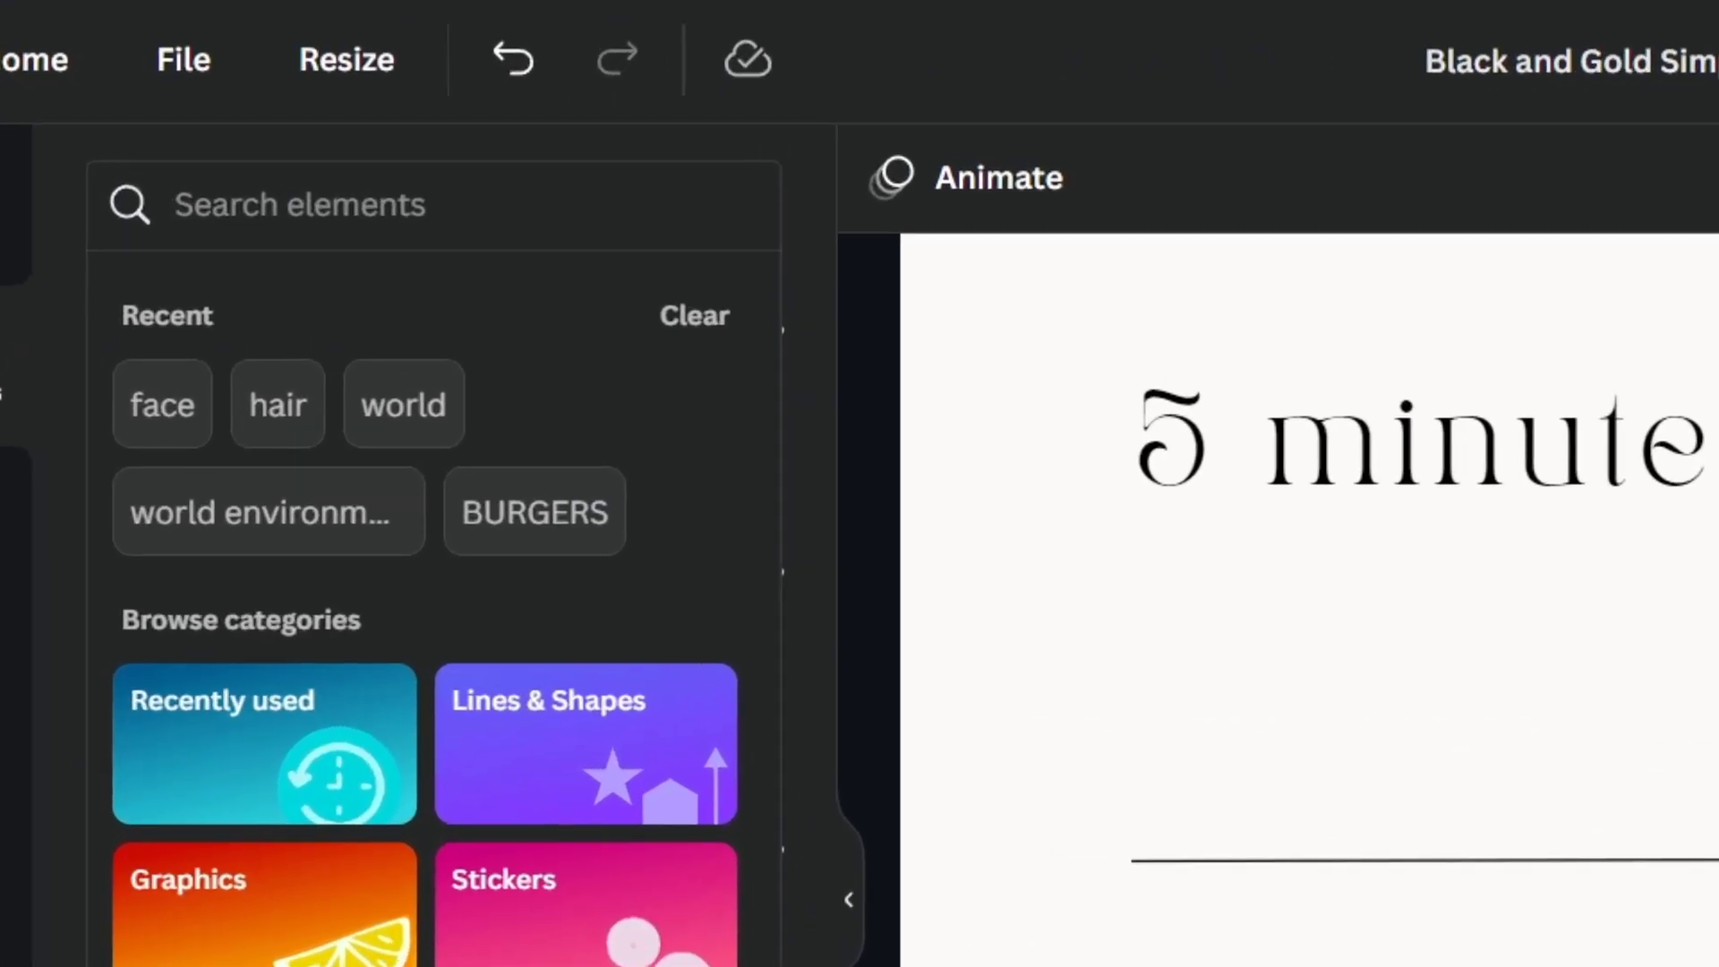
text(PEACE)
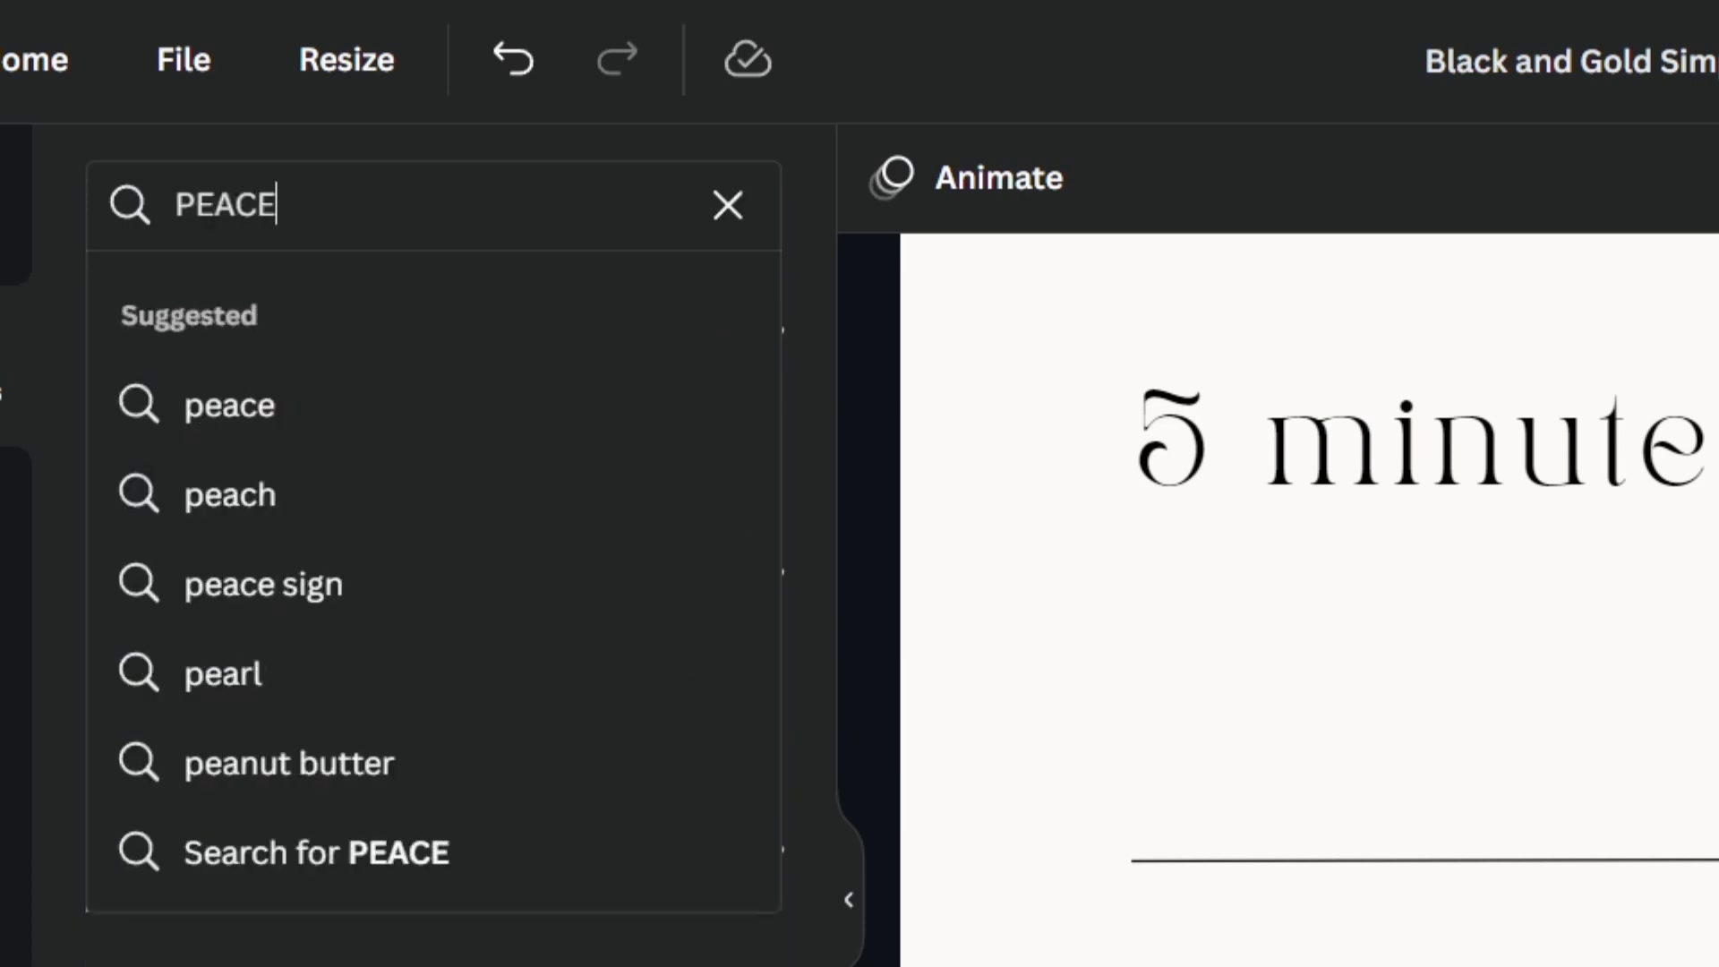
key(Return)
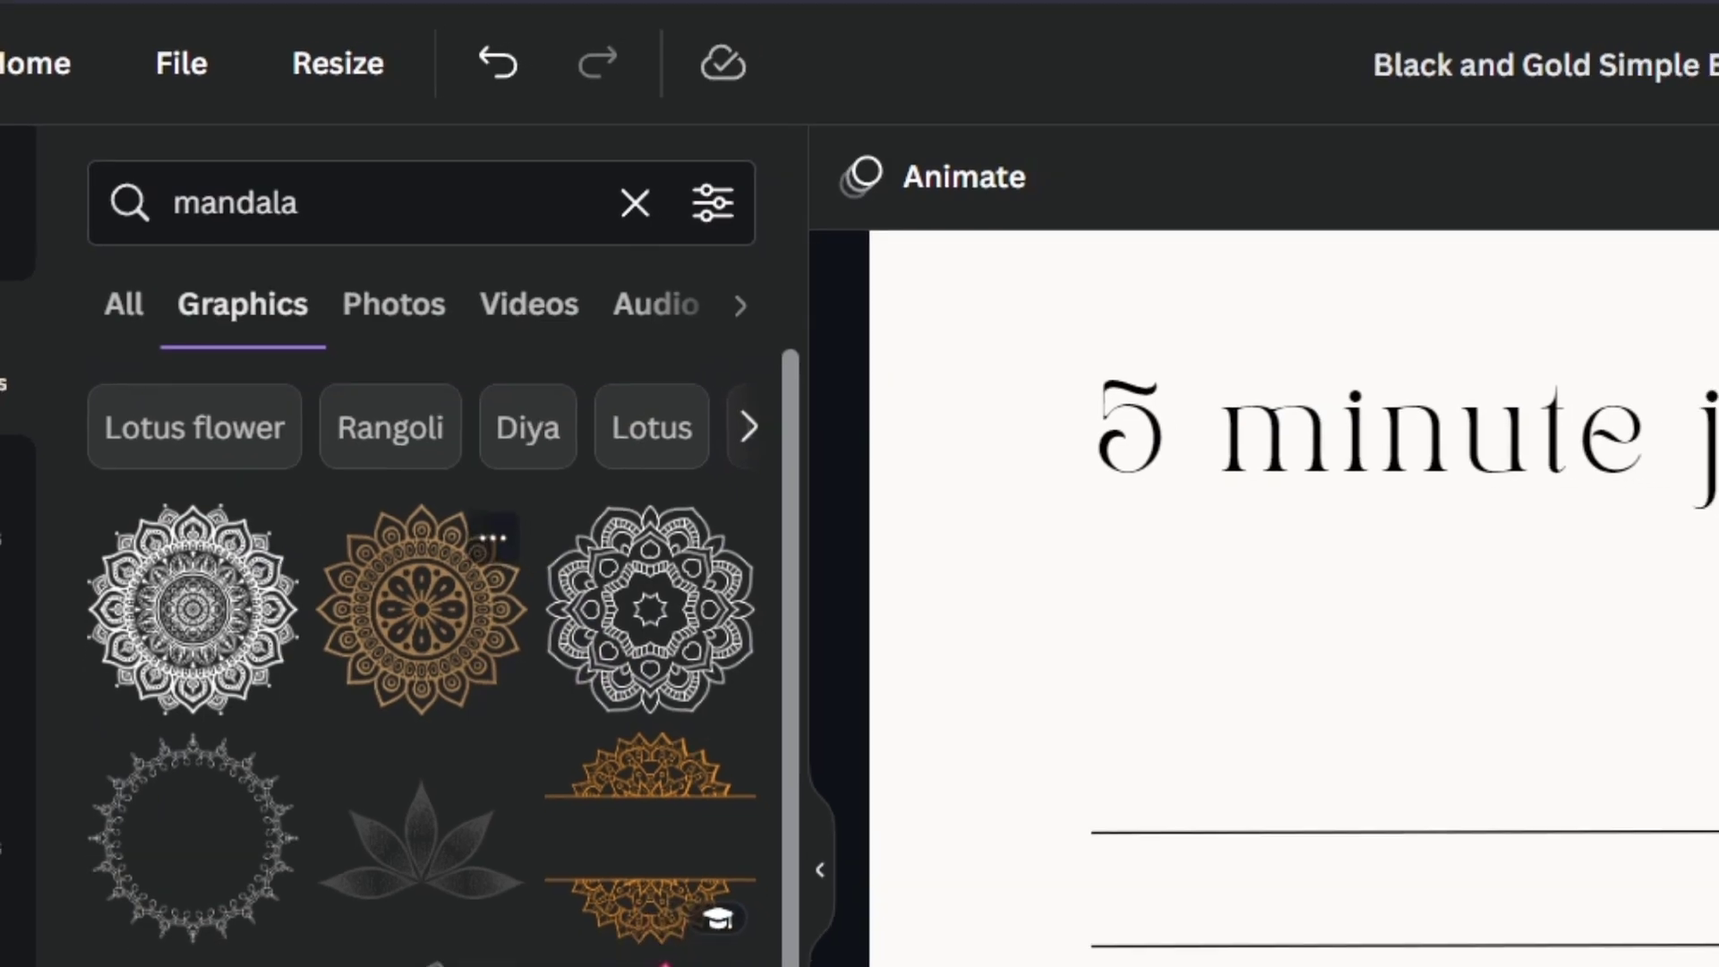
Add the gold round mandala graphic to page 2, shrink it and place it over the ruled lines near the right edge
click(433, 627)
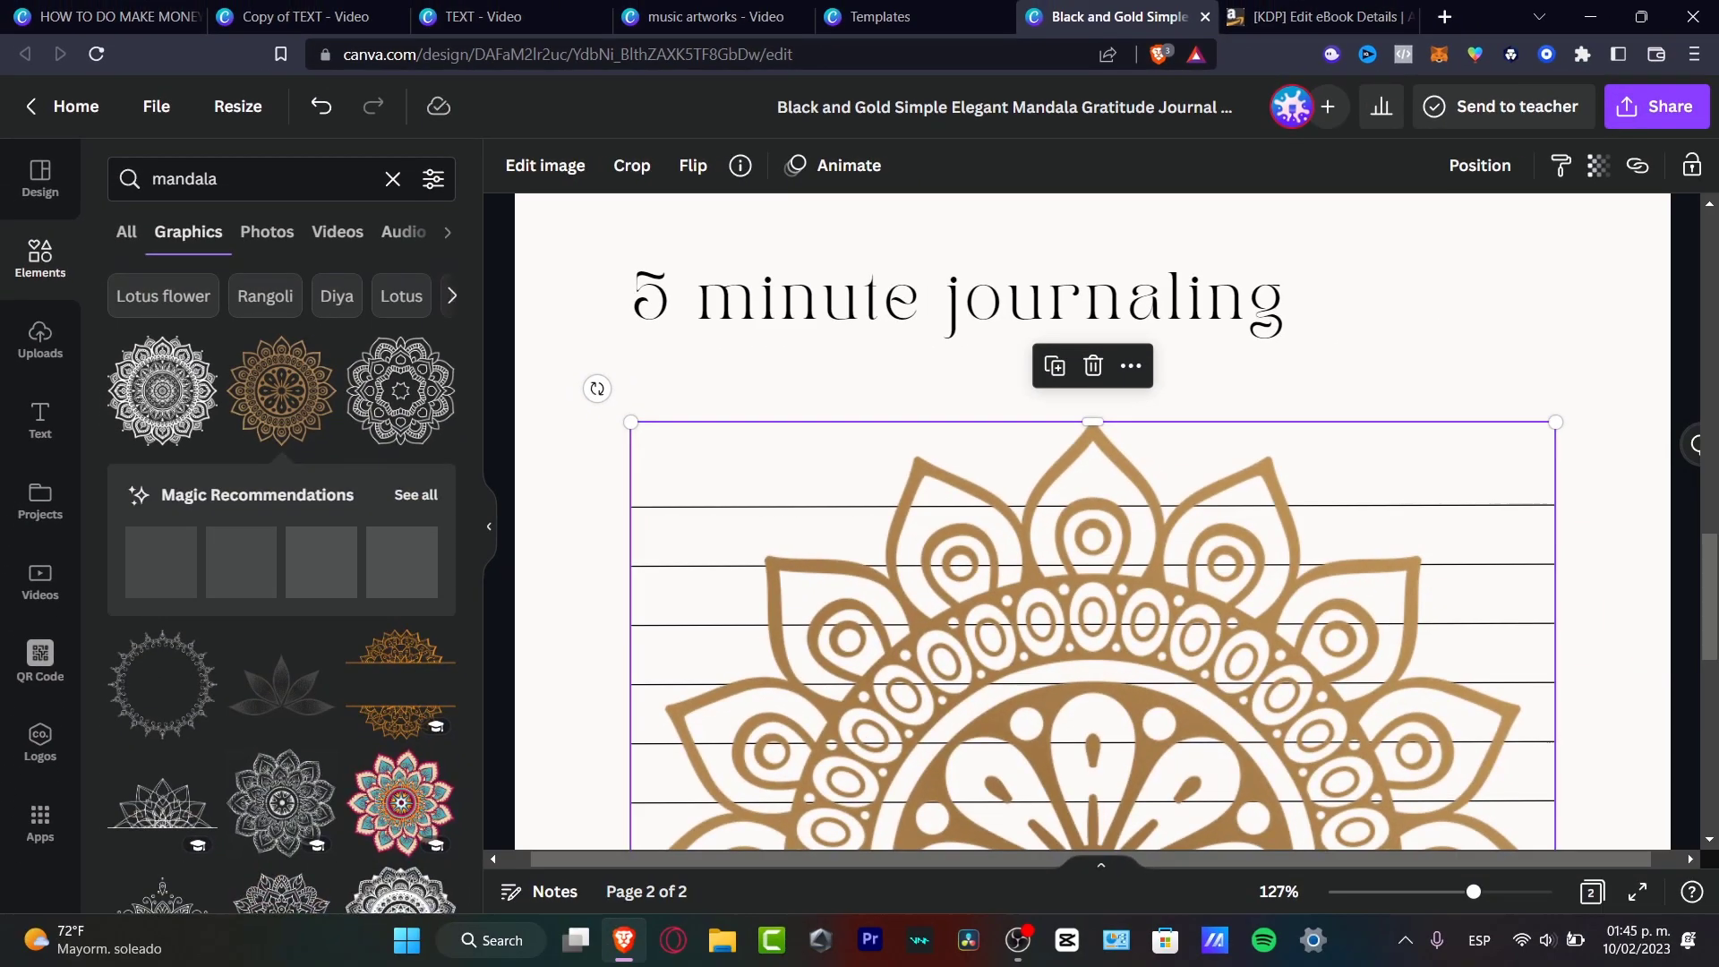
scroll(1091, 522, down, 4)
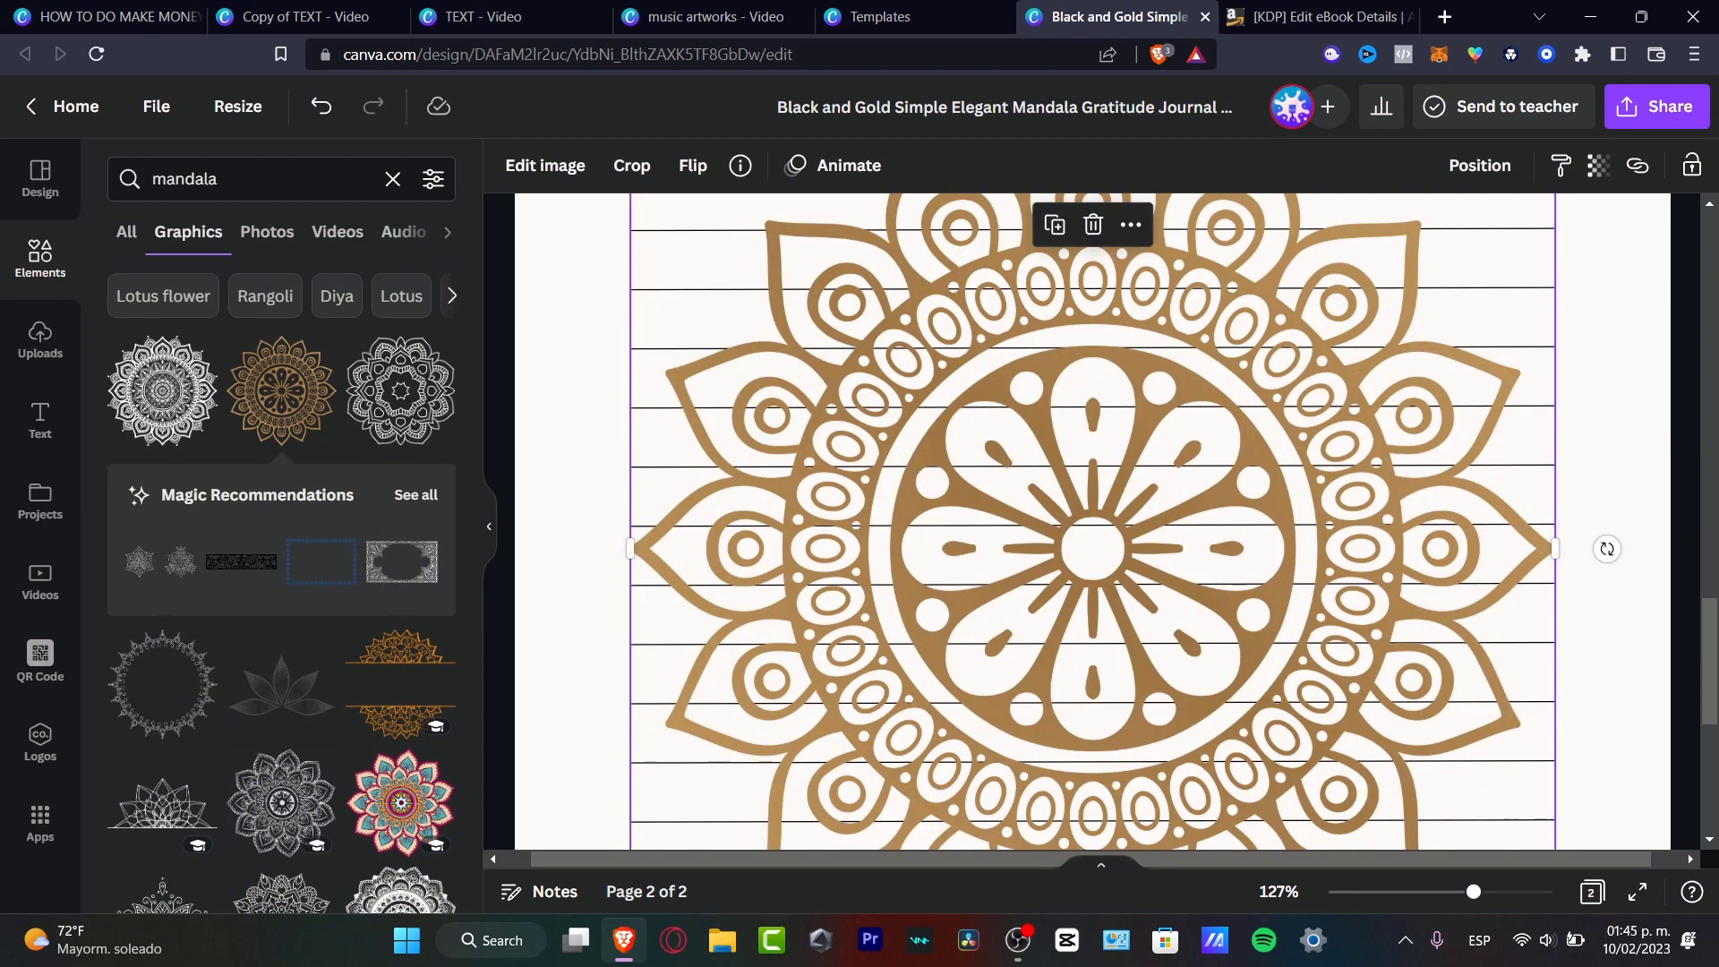
scroll(1091, 522, down, 2)
scroll(1092, 519, down, 3)
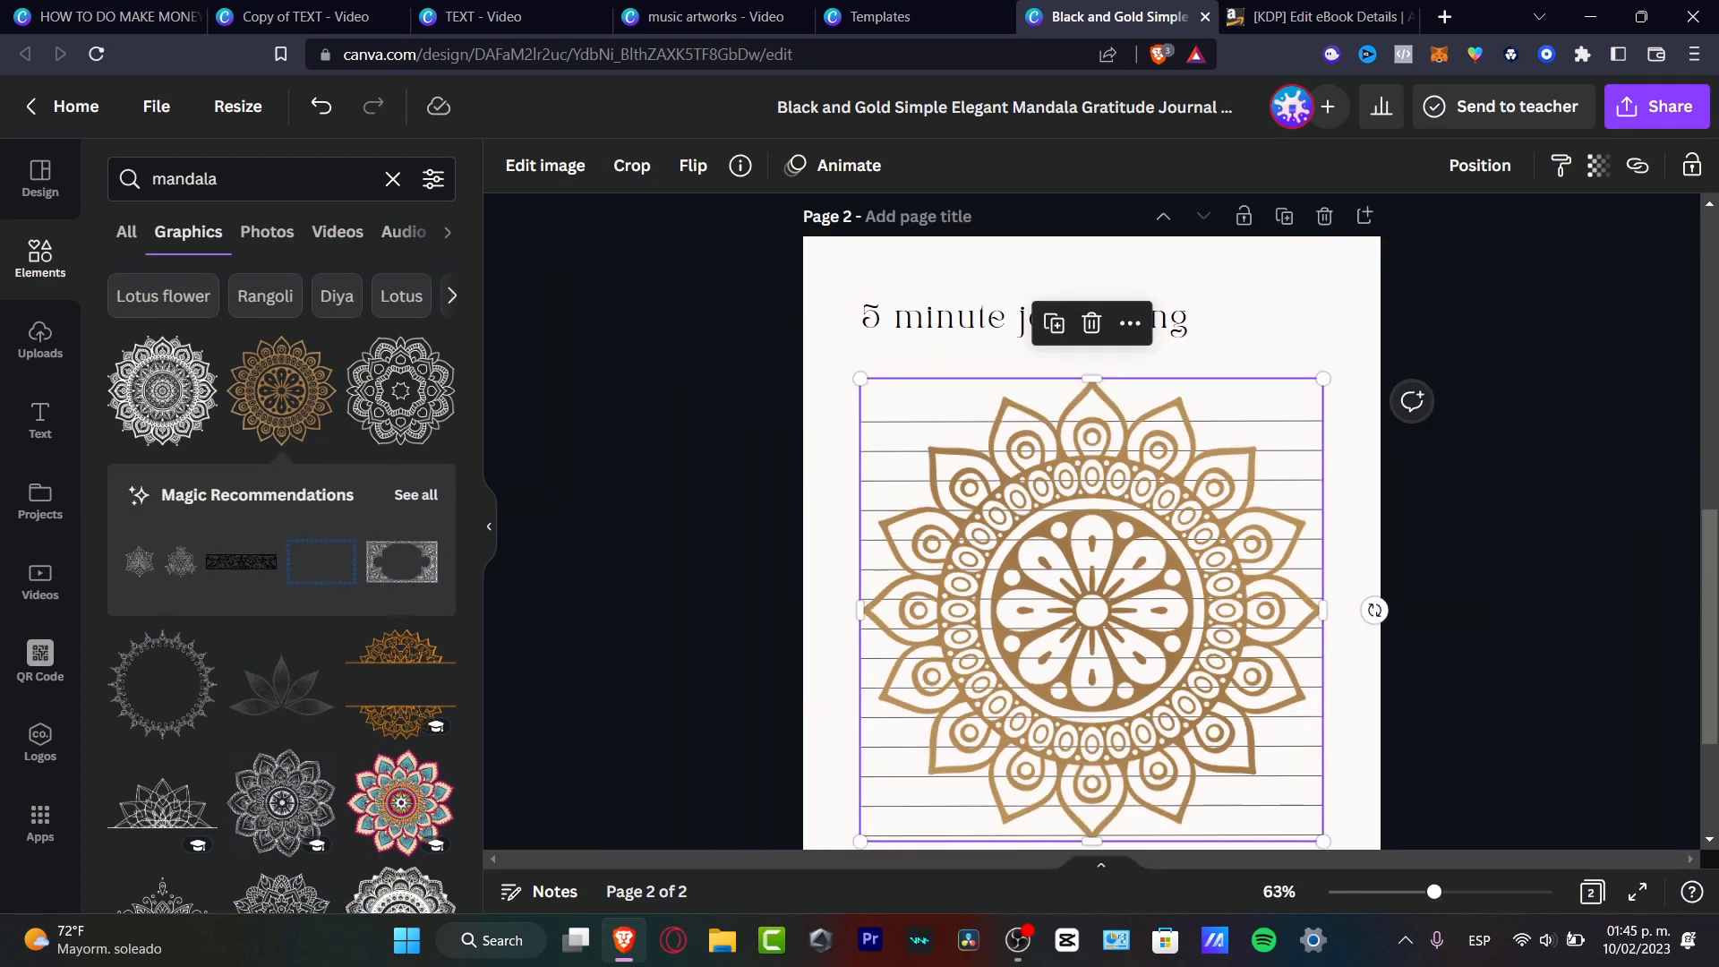
drag(1323, 842, 1020, 540)
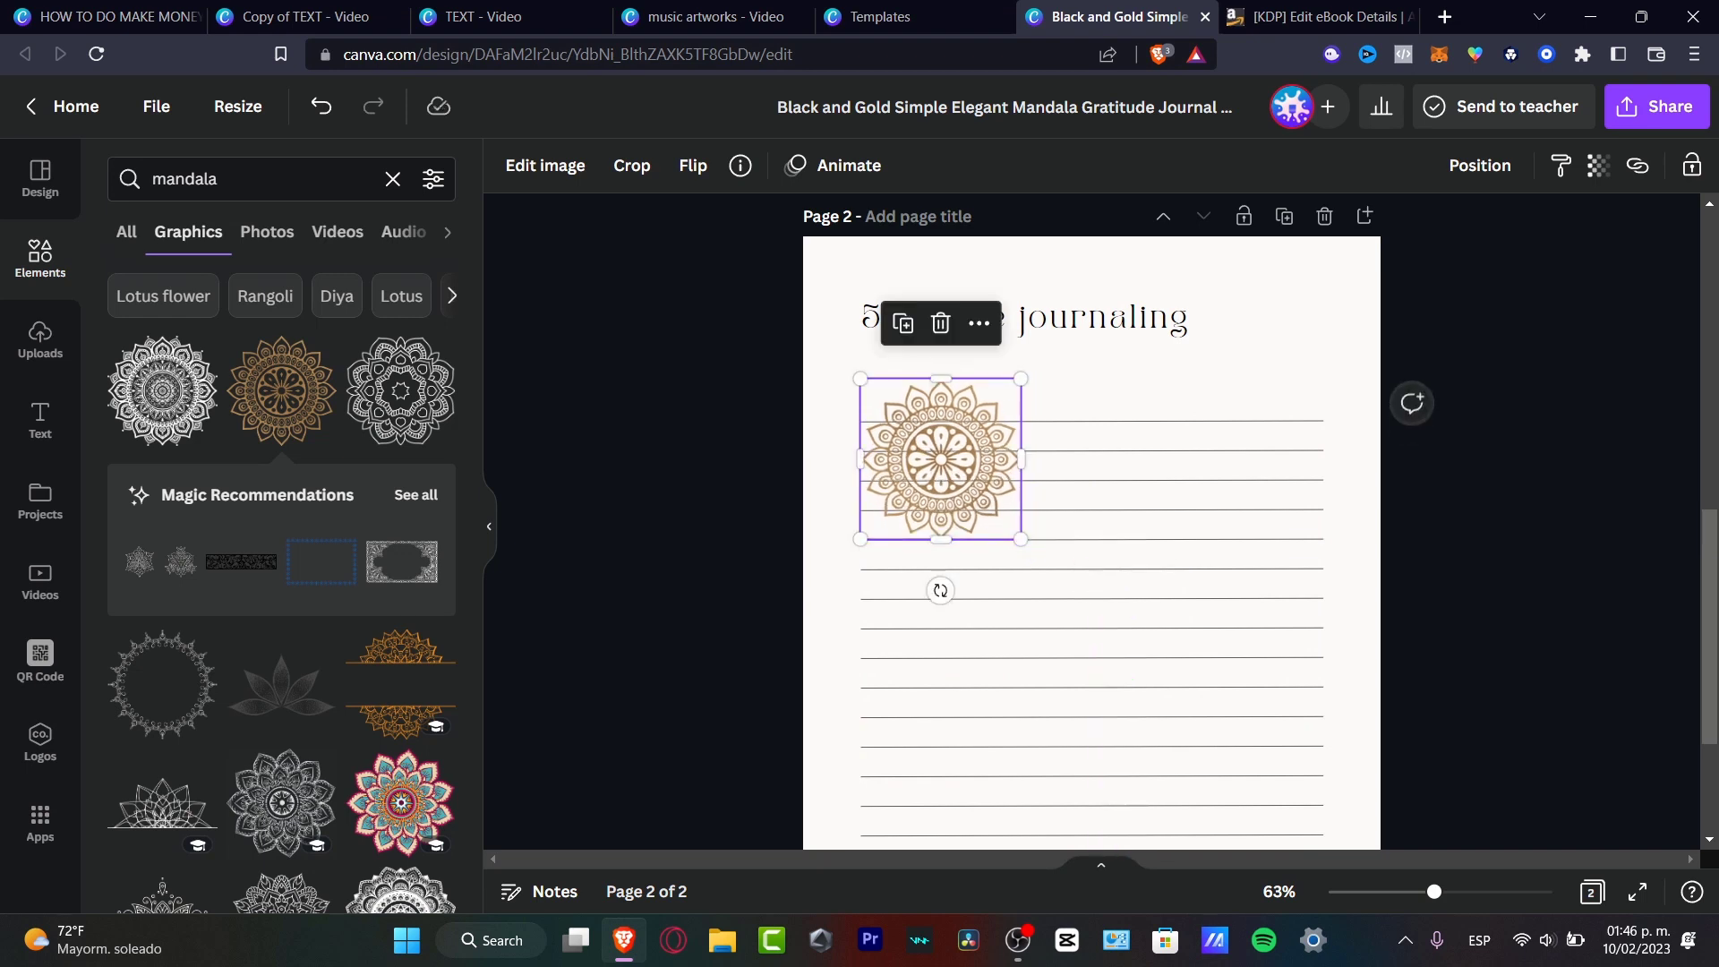
drag(940, 459, 1223, 667)
Add the dotted lotus flower graphic, shrink it and place it in page 2's upper-right corner beside the title
click(282, 685)
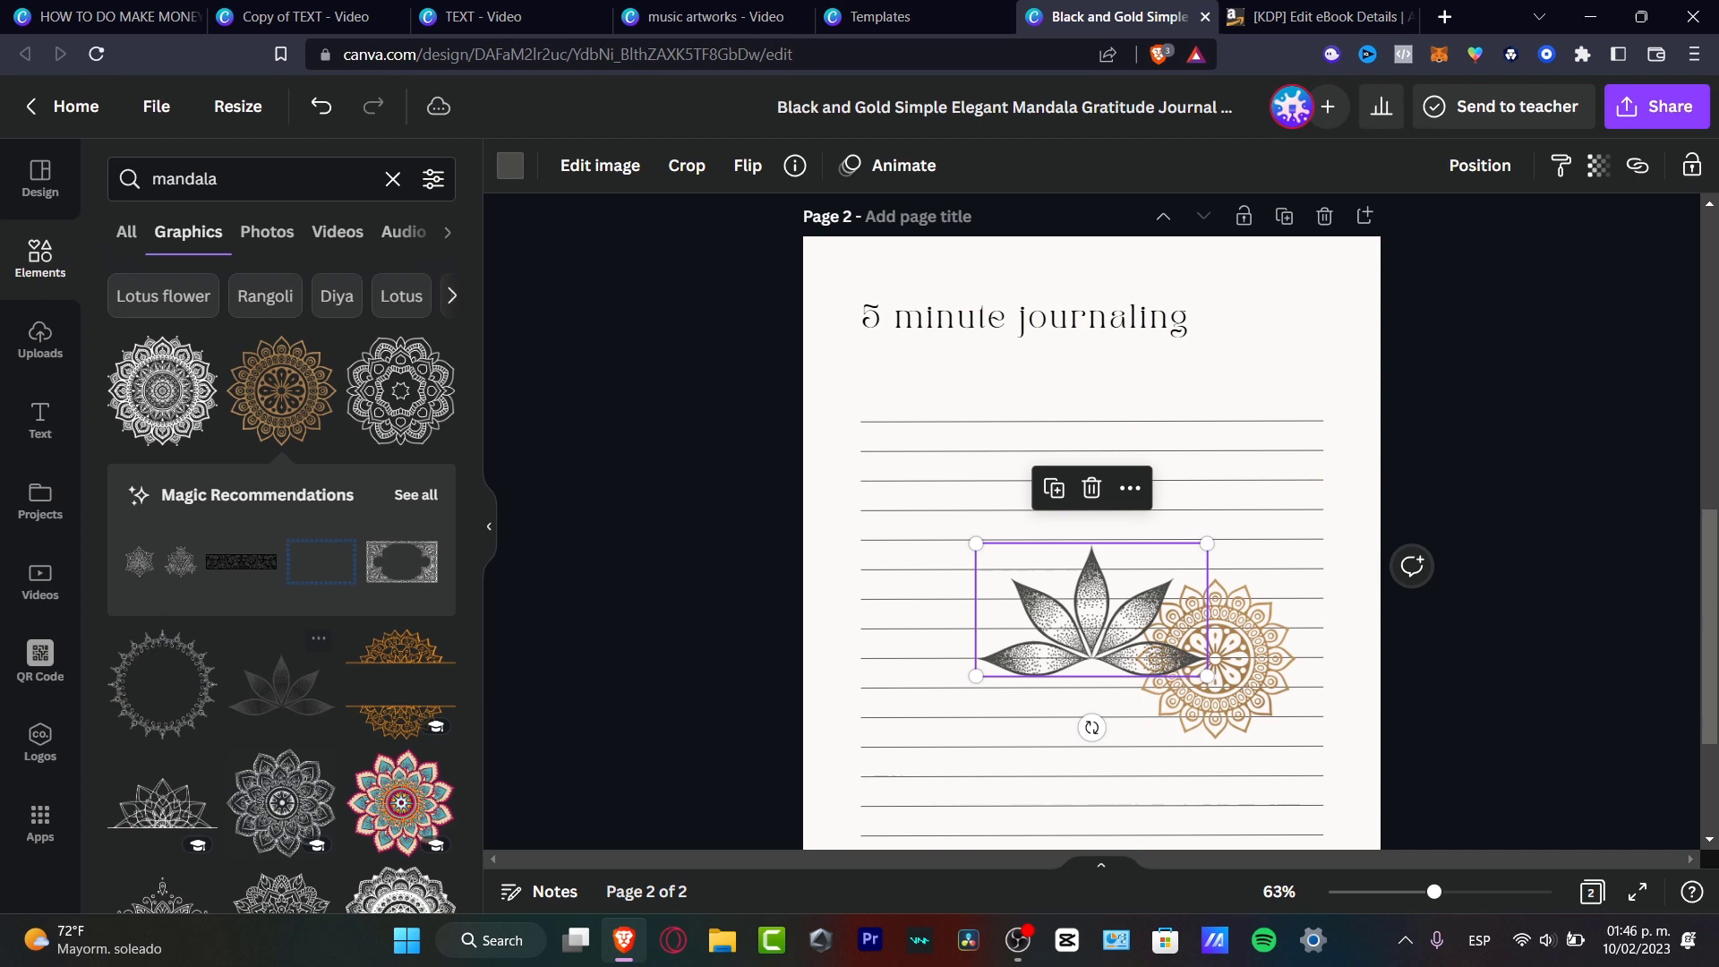
drag(1099, 633, 1250, 317)
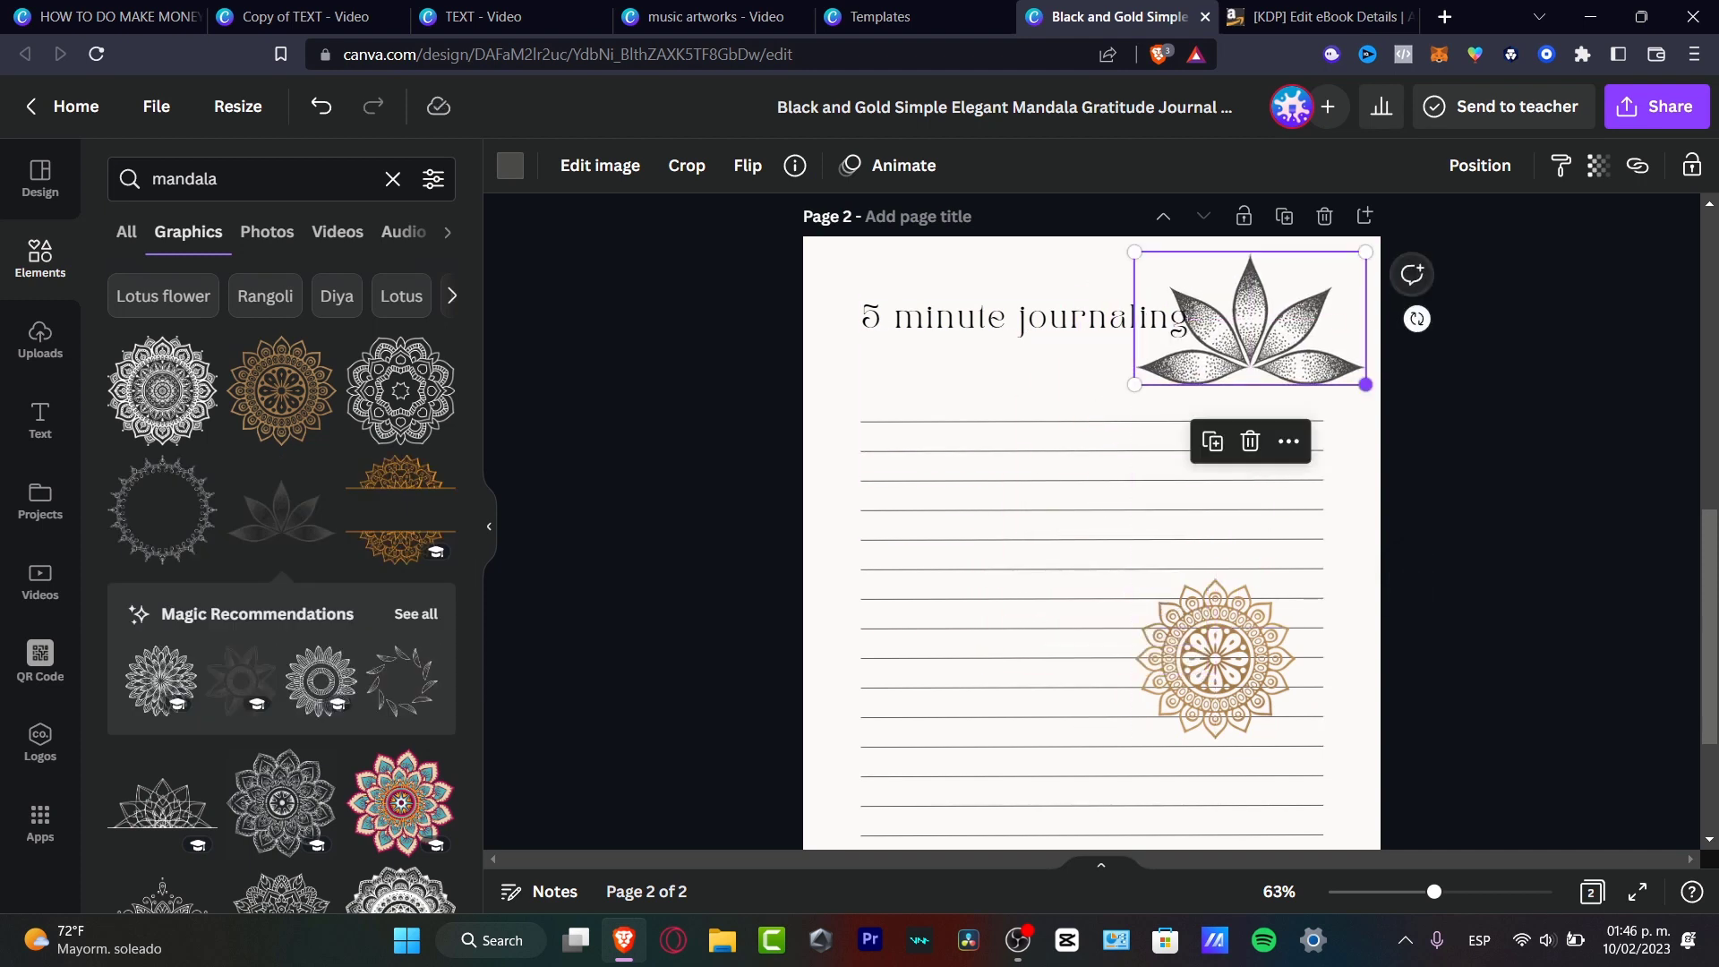
drag(1365, 384, 1295, 306)
click(1450, 358)
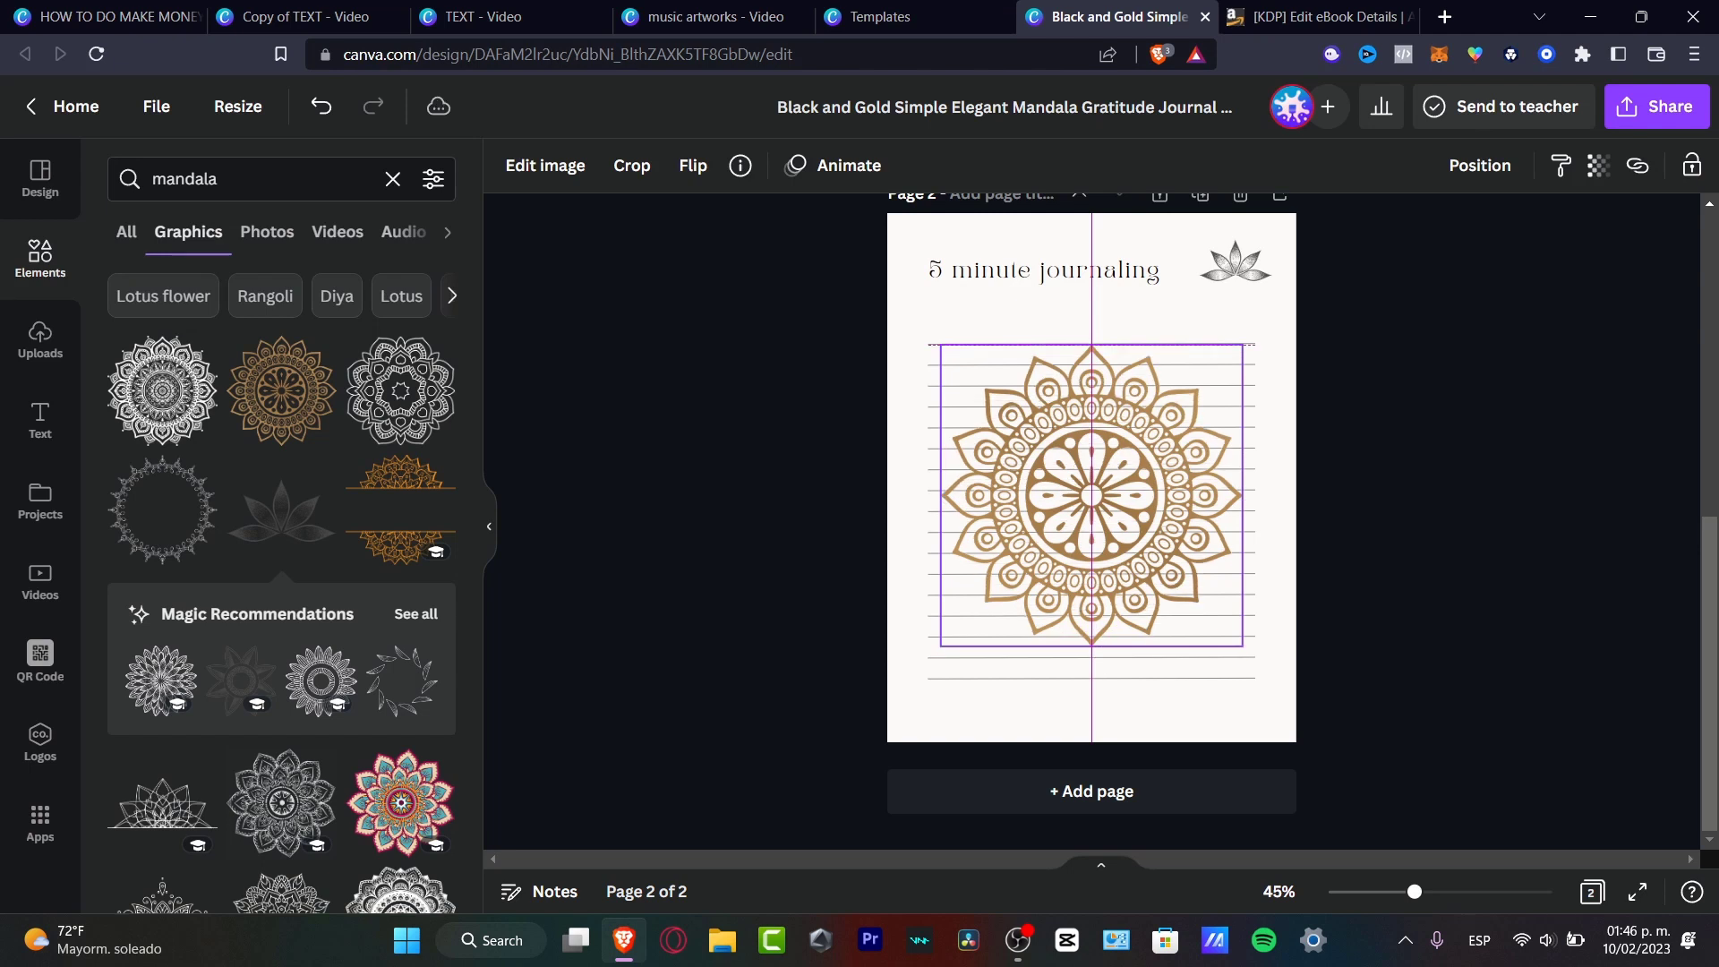
Center the gold mandala over page 2's ruled lines, send it to the back and set its transparency to 31
drag(1092, 495, 1092, 501)
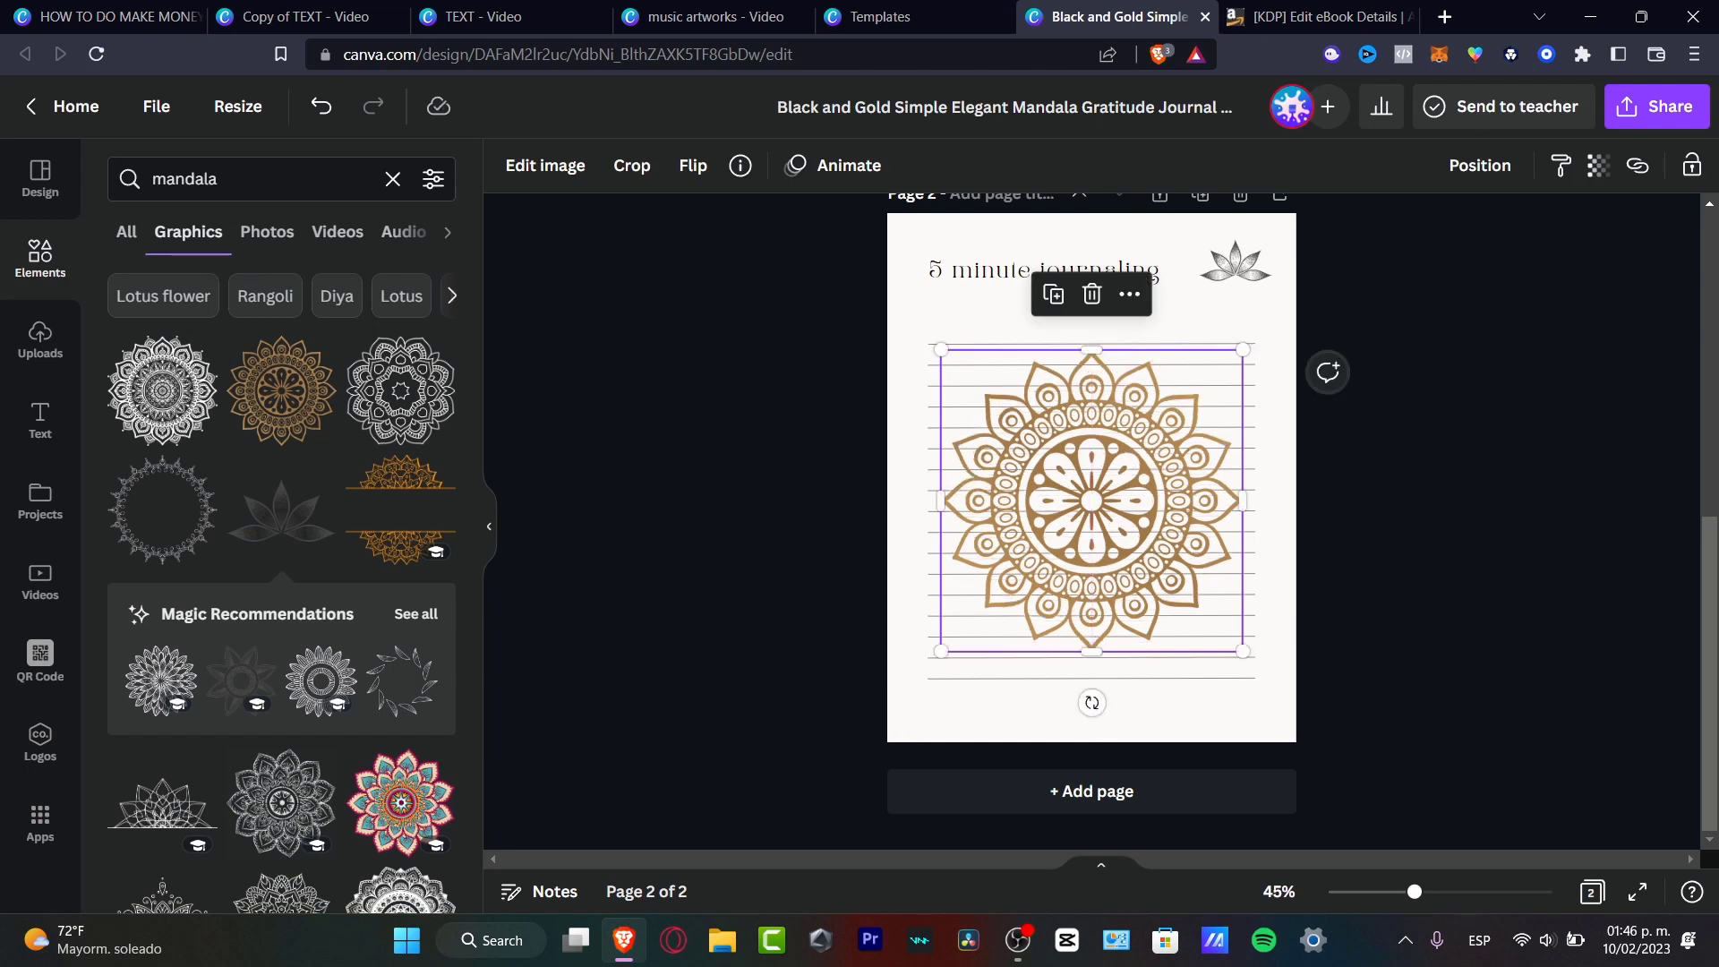
right_click(1080, 494)
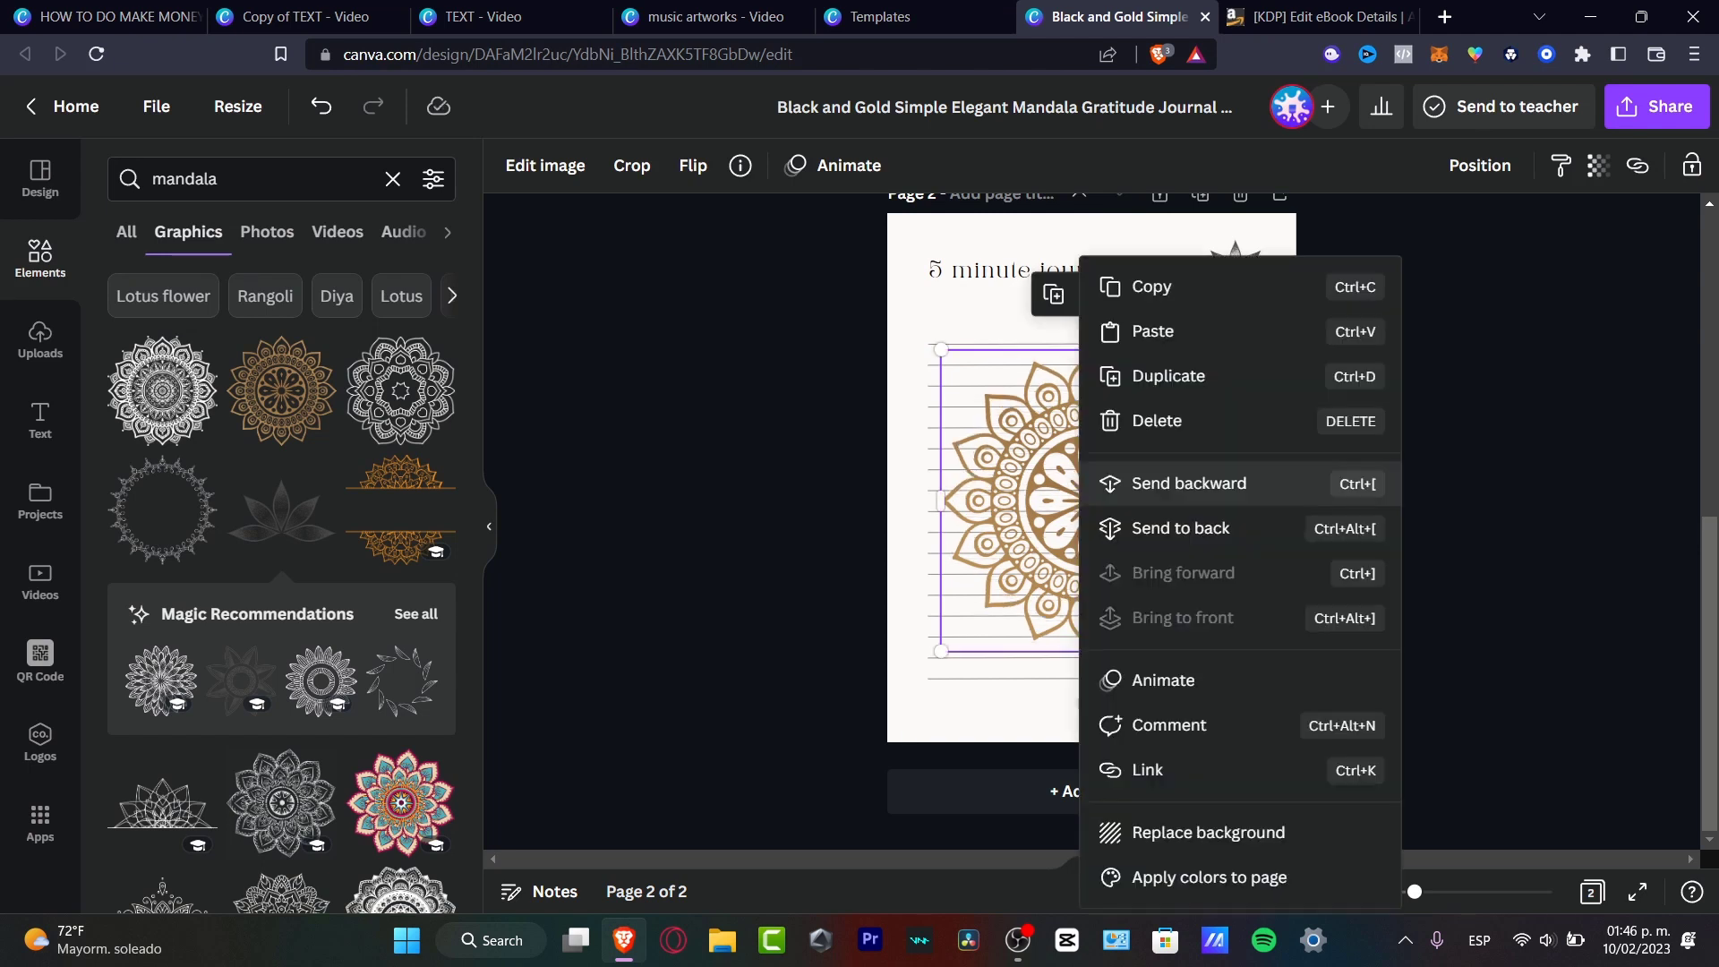
click(1181, 528)
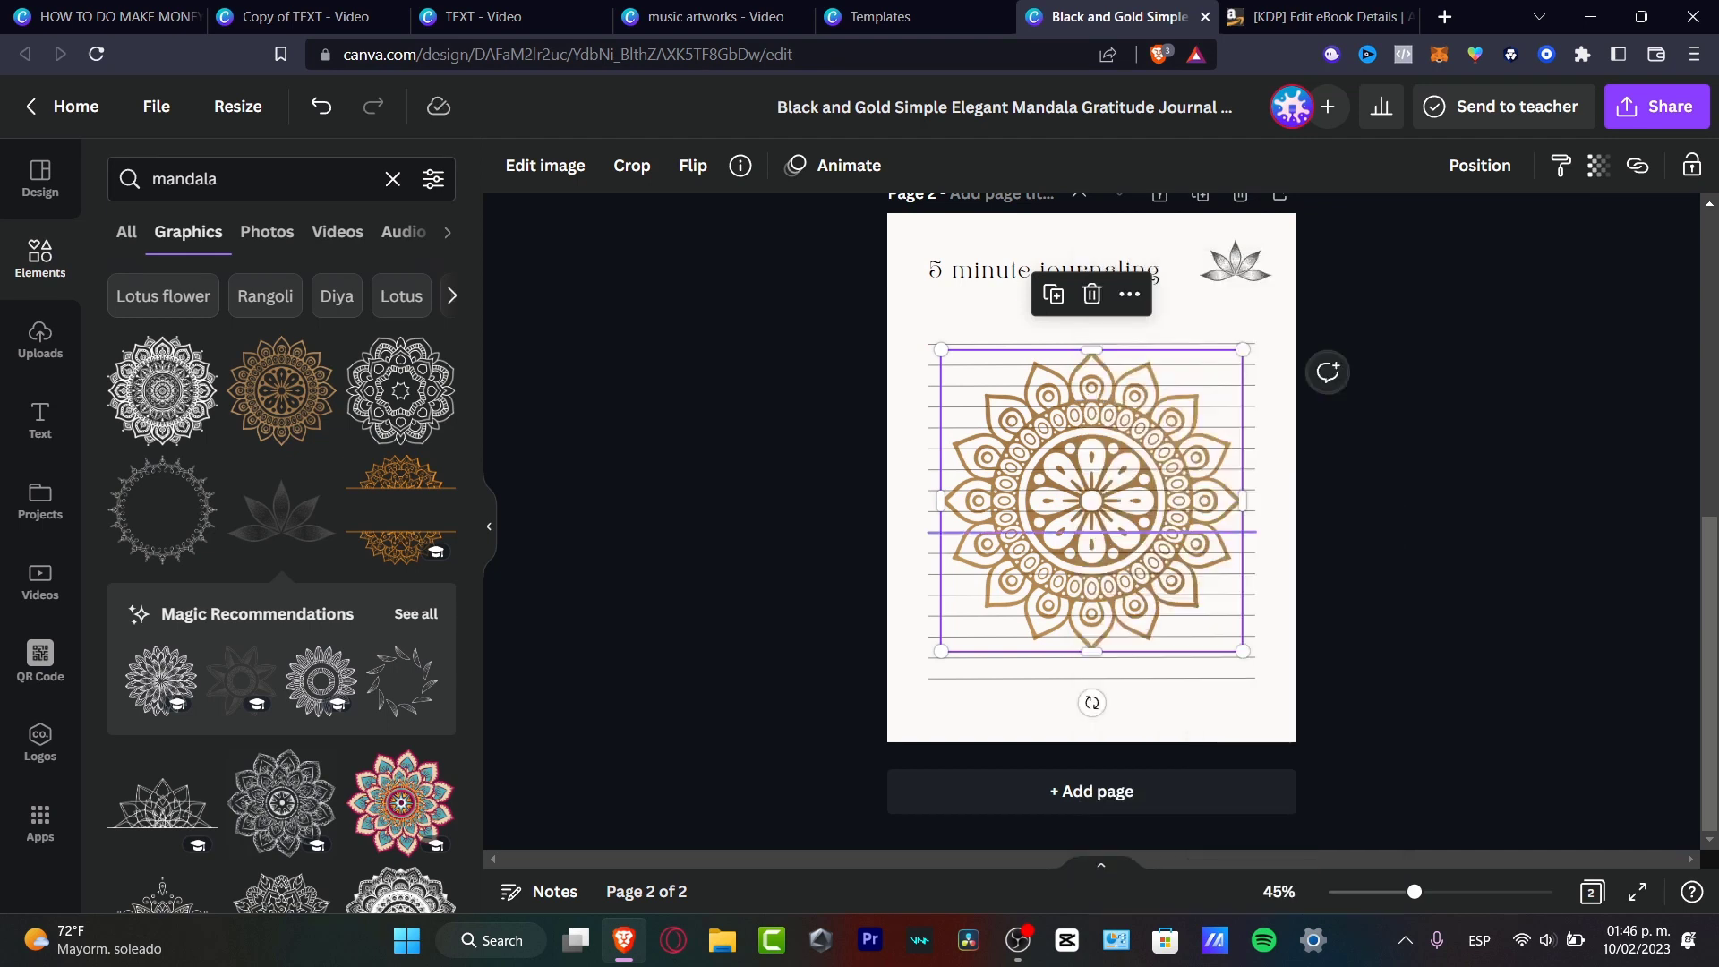
click(1597, 164)
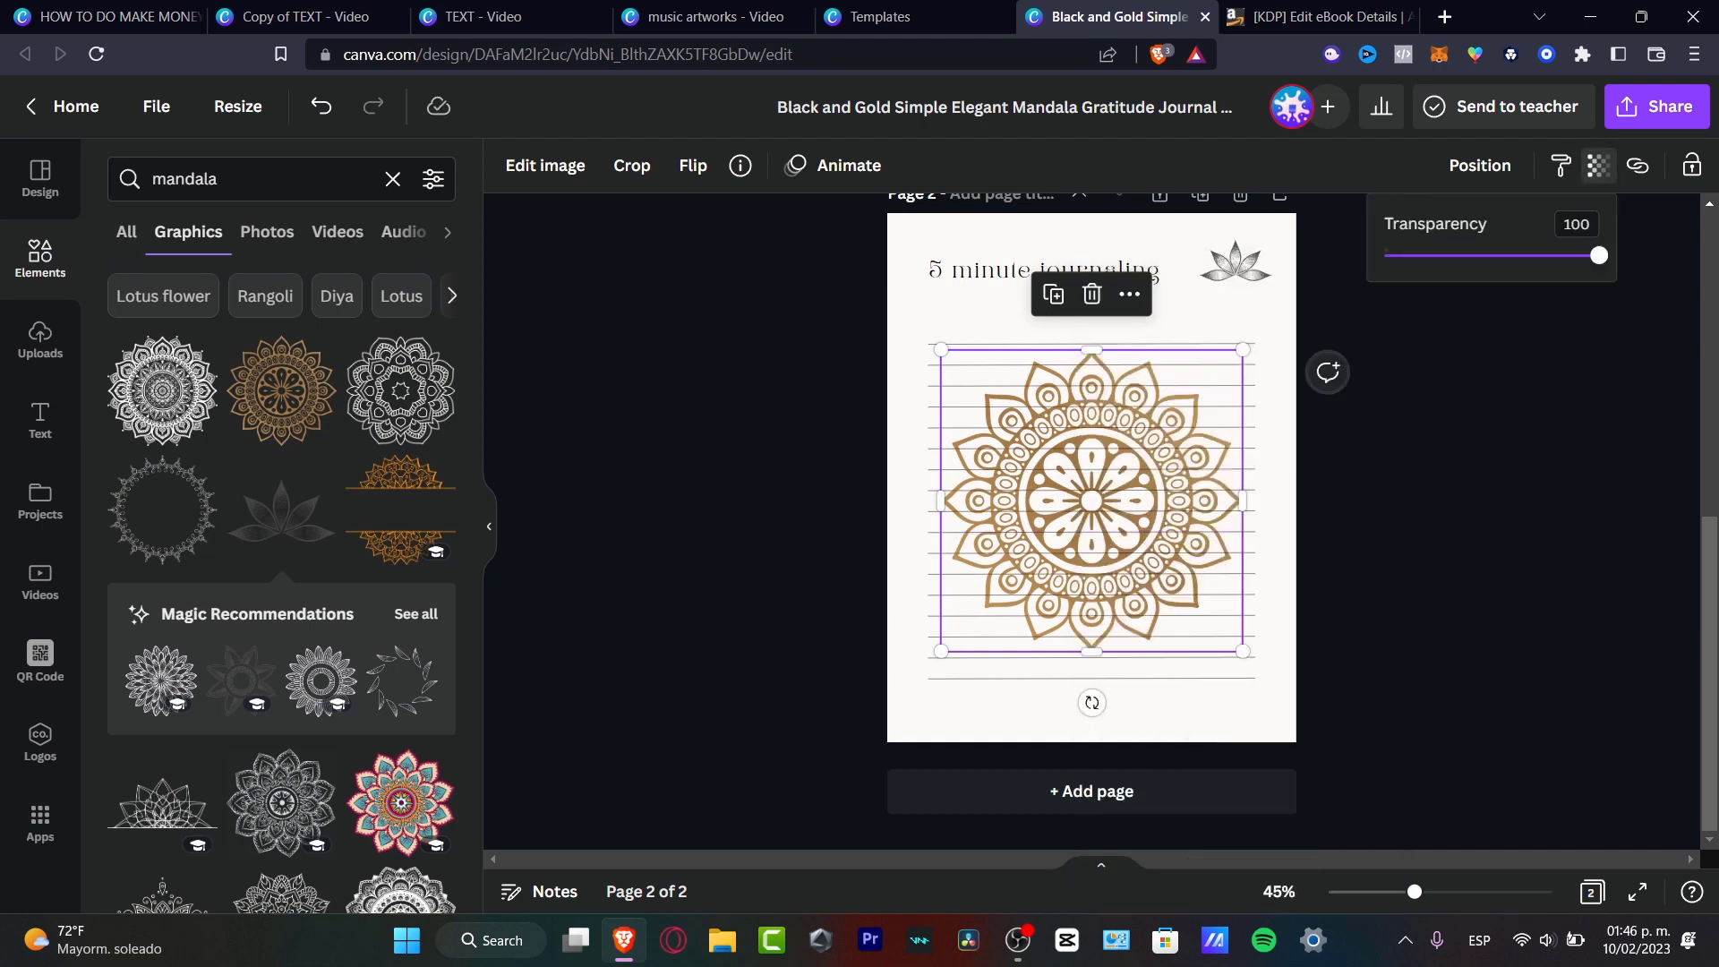
drag(1598, 255, 1451, 255)
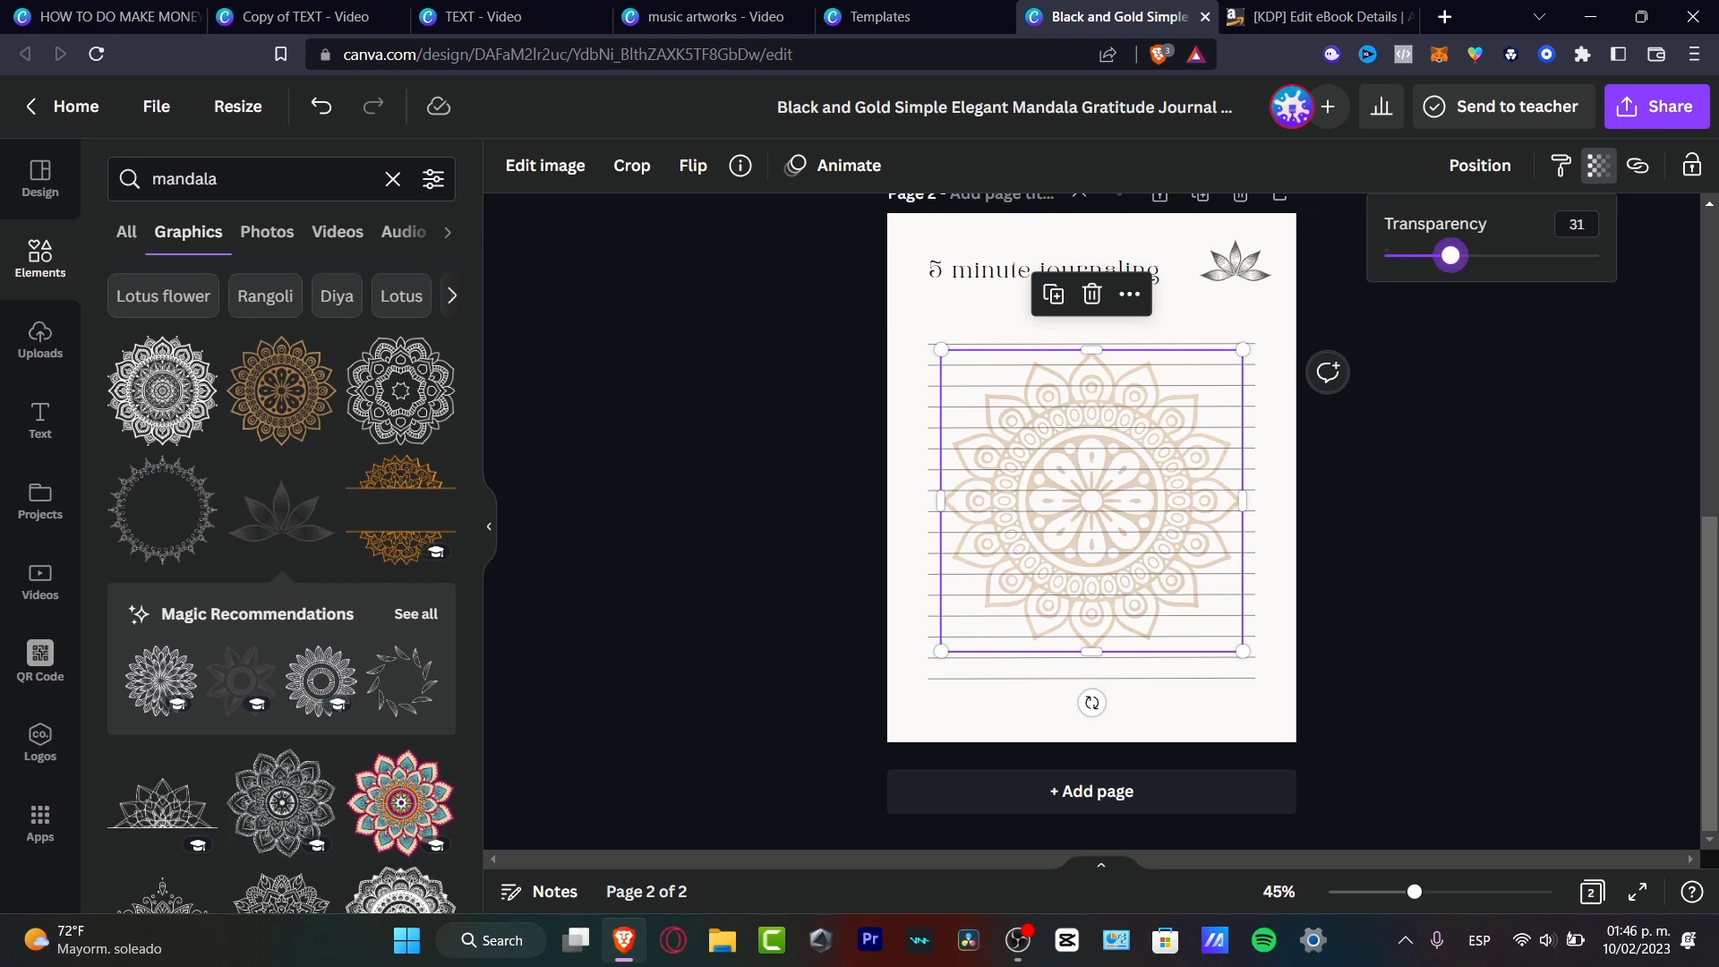
Compare page 2 with the cover, duplicate page 2 and change the copy's title to "10 minute journaling"
scroll(1091, 519, up, 6)
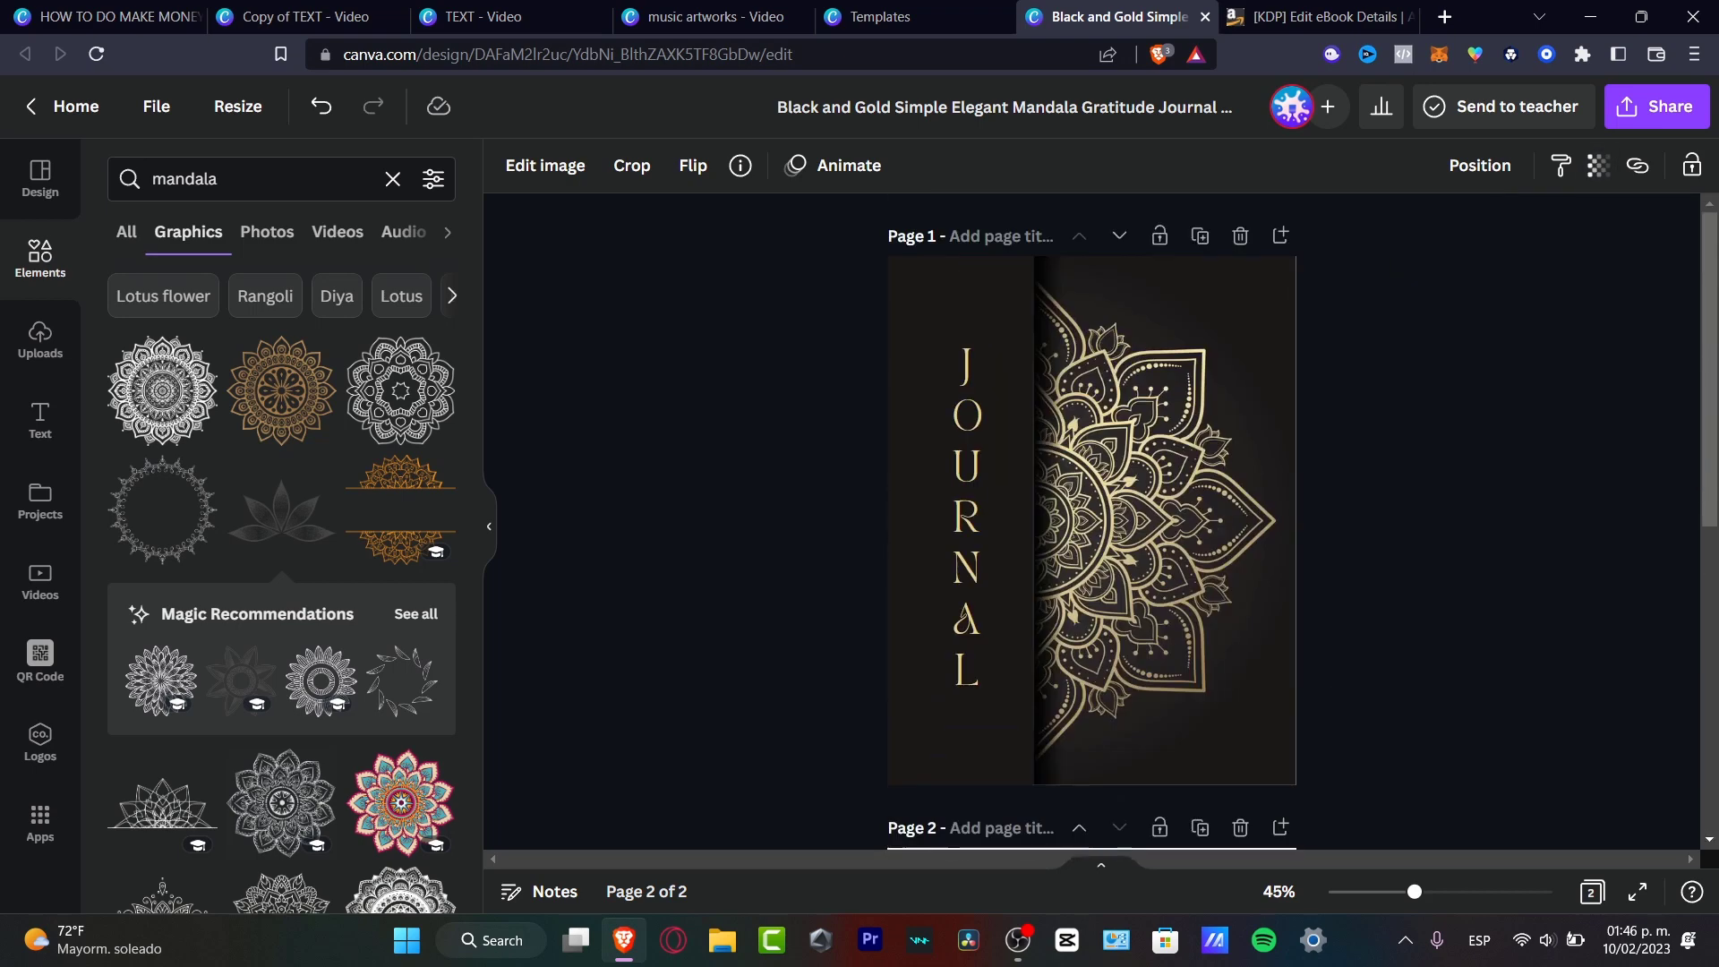
scroll(1091, 519, down, 6)
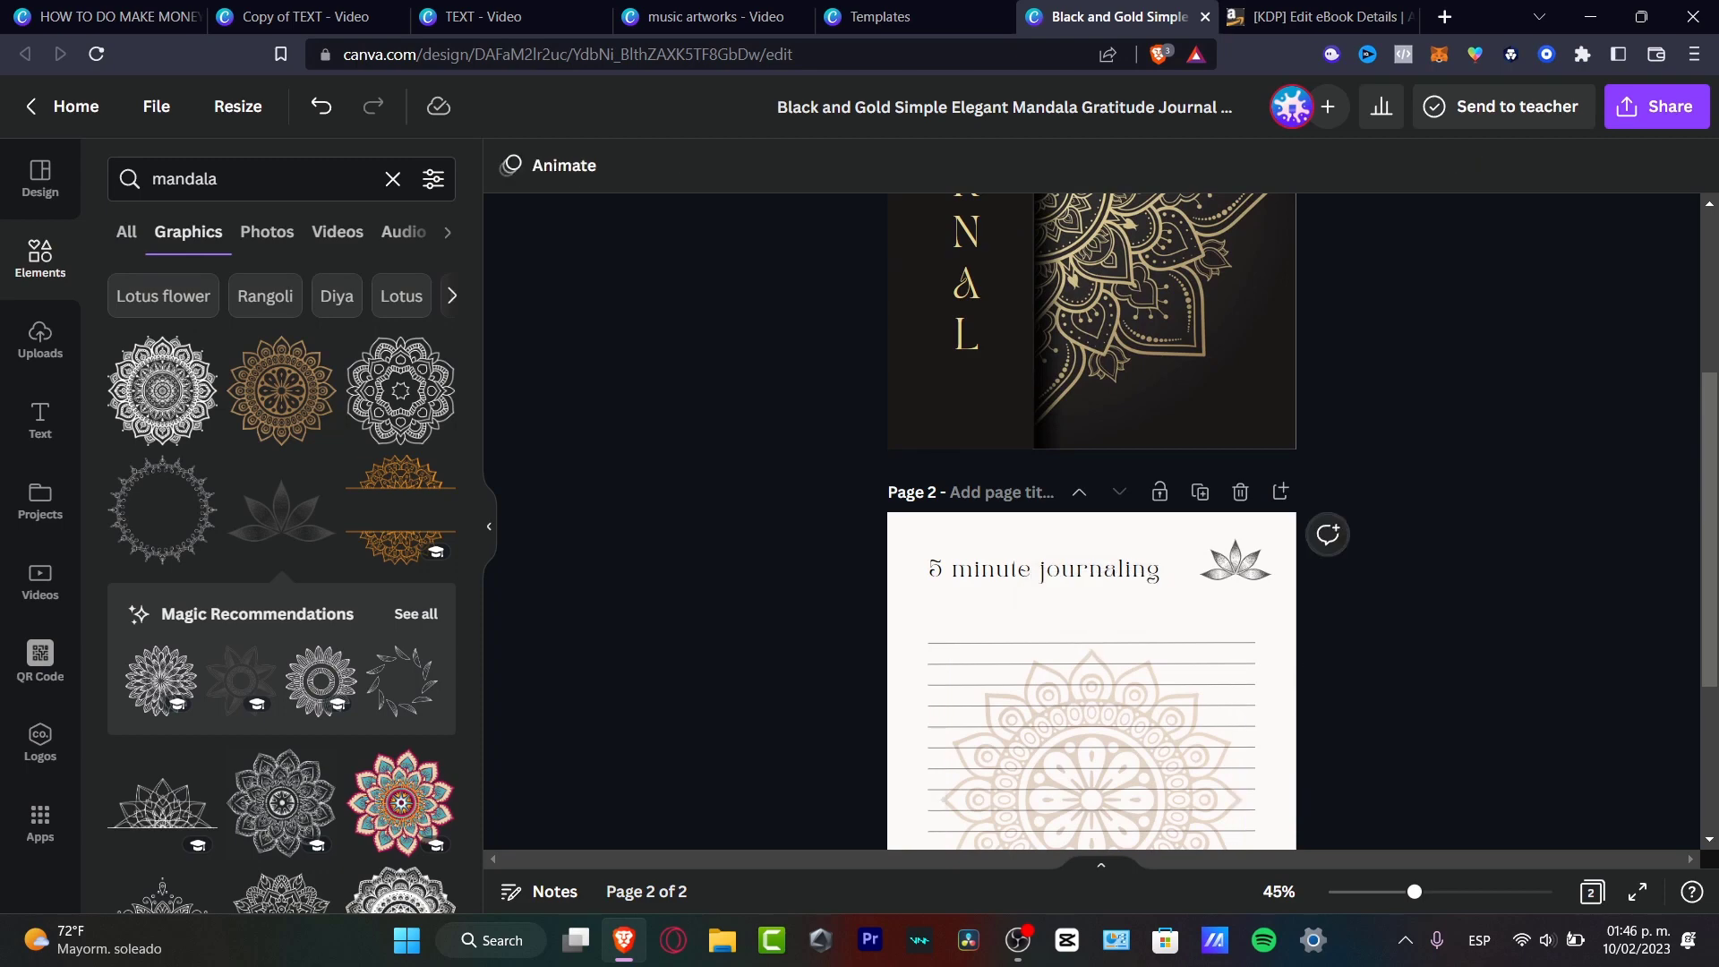
click(1200, 194)
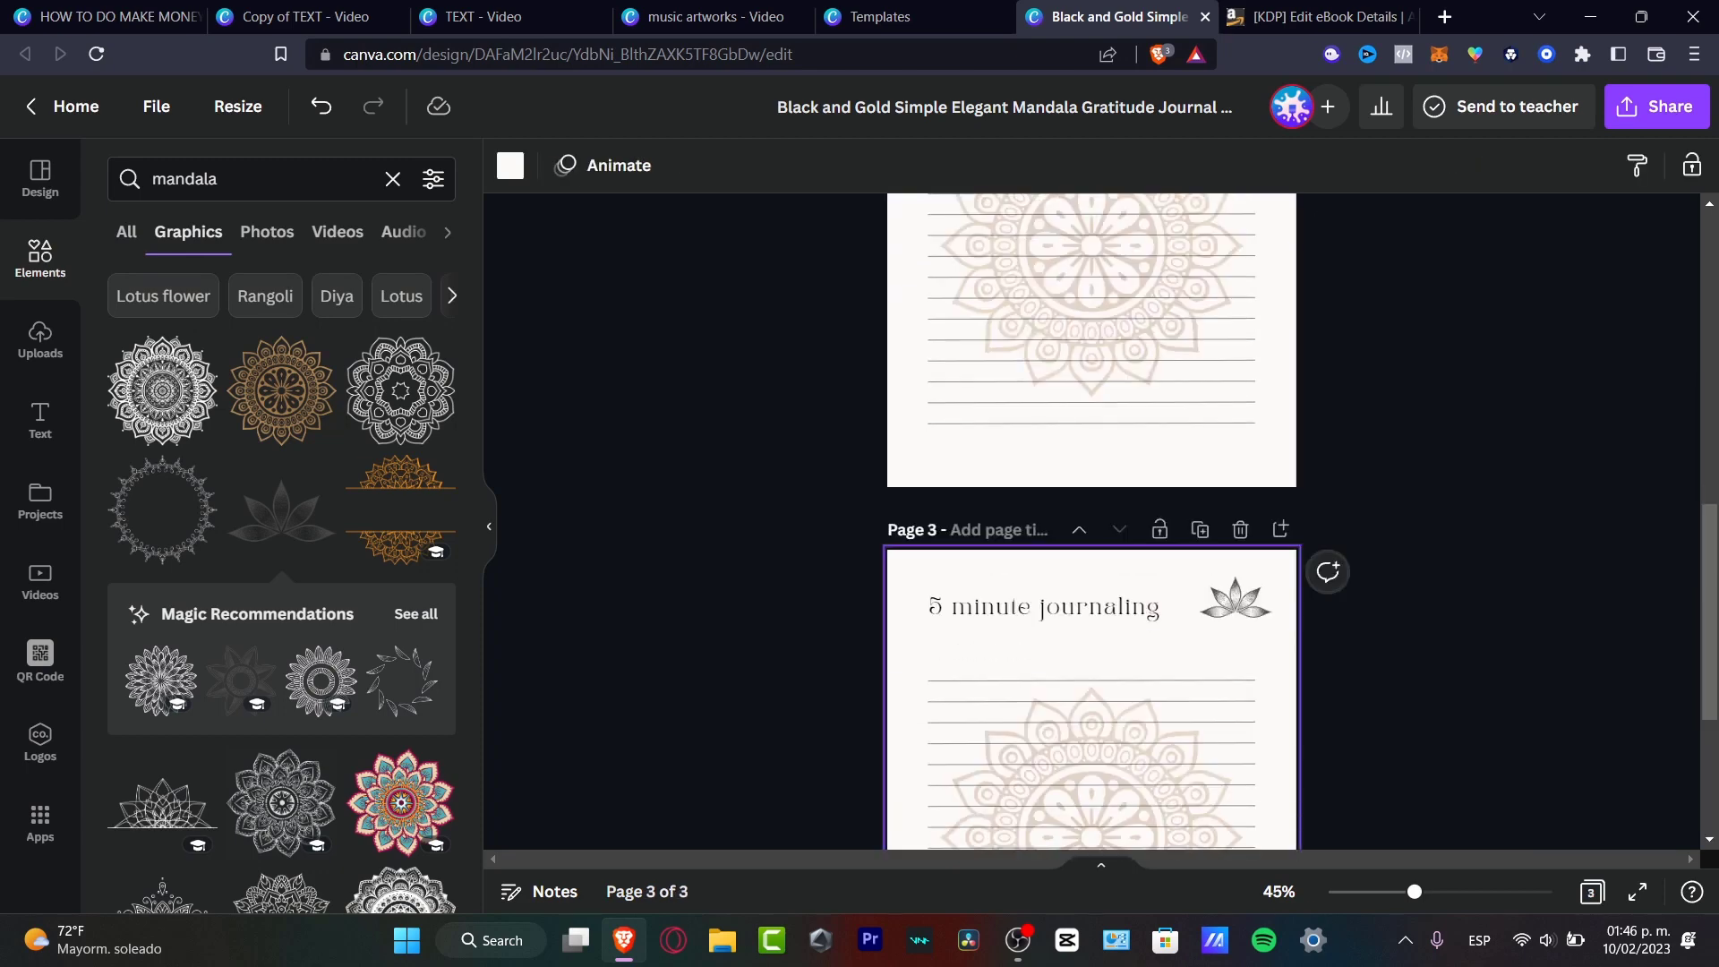
click(936, 607)
click(935, 607)
click(935, 606)
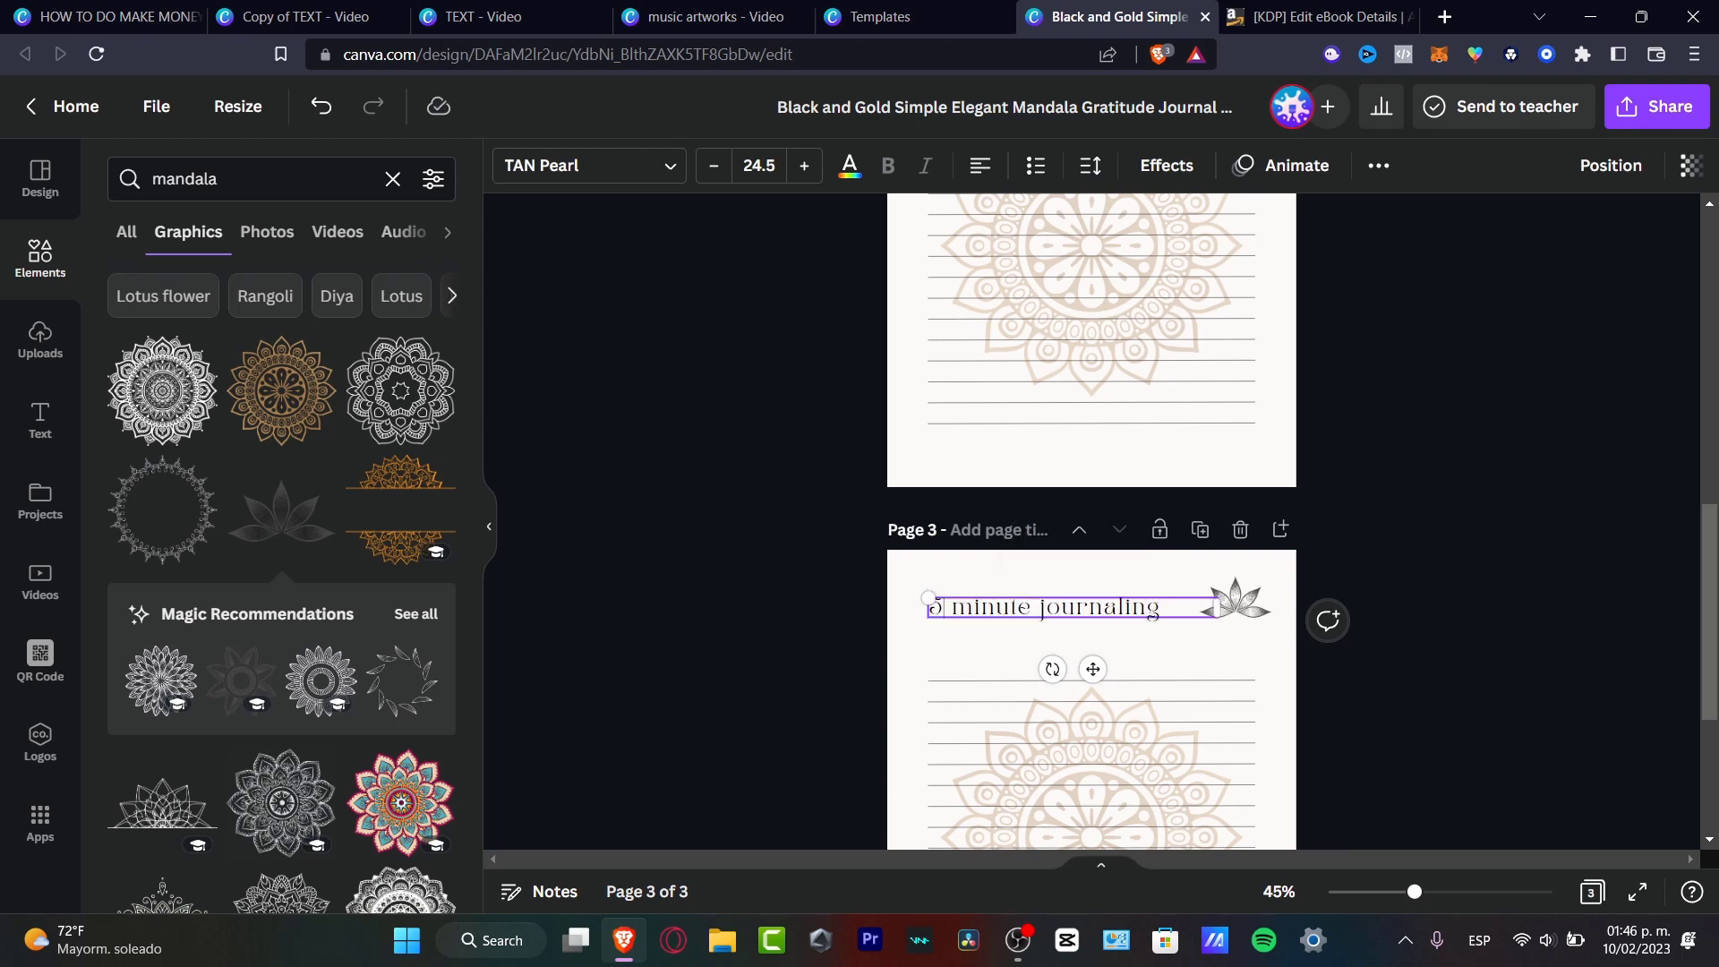
key(BackSpace)
text(10)
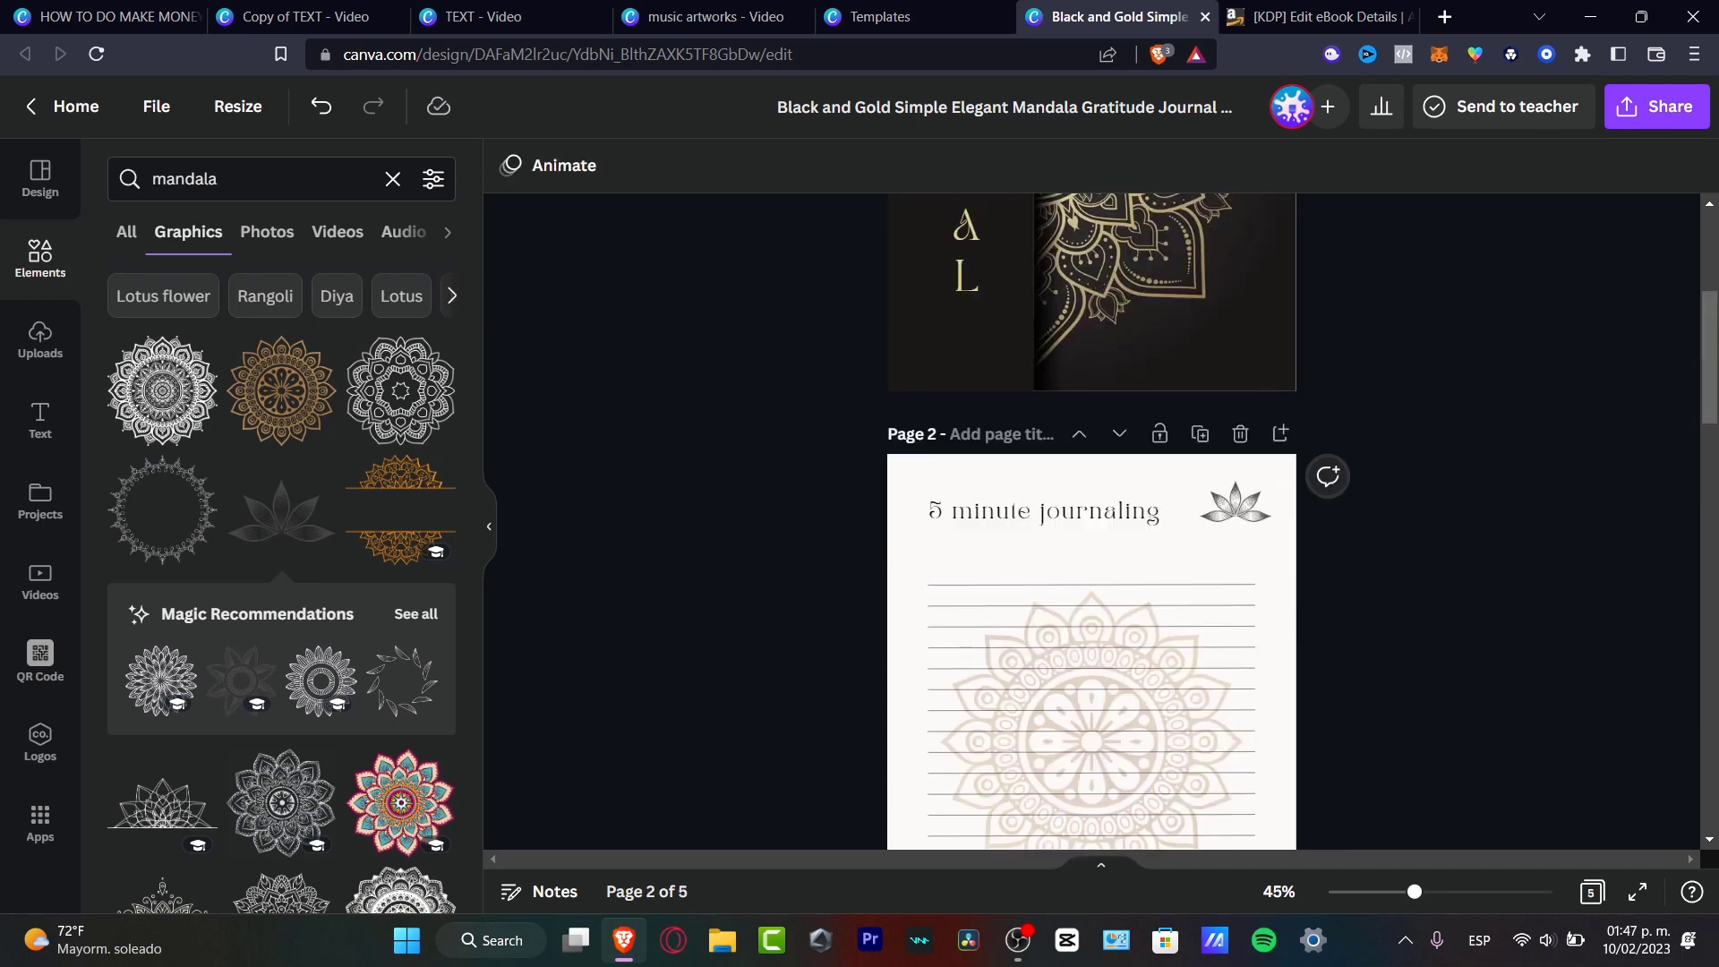
Show all pages in grid view and duplicate the four journaling pages, 2 through 5
scroll(1091, 522, up, 6)
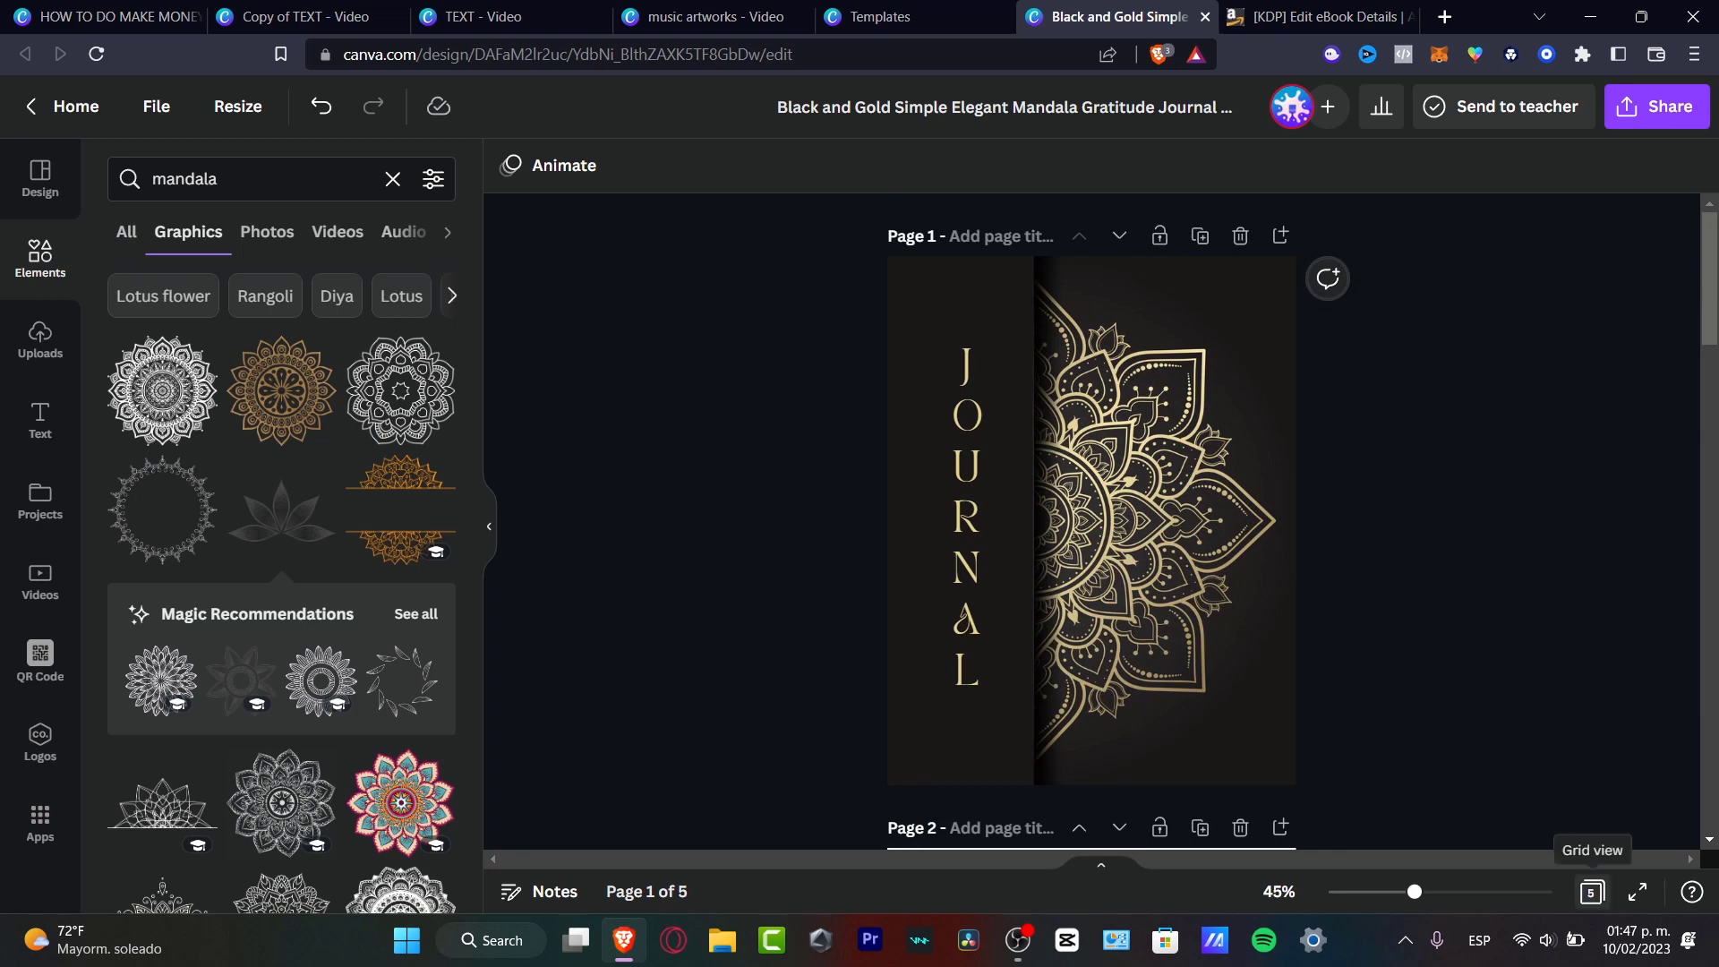
click(1591, 891)
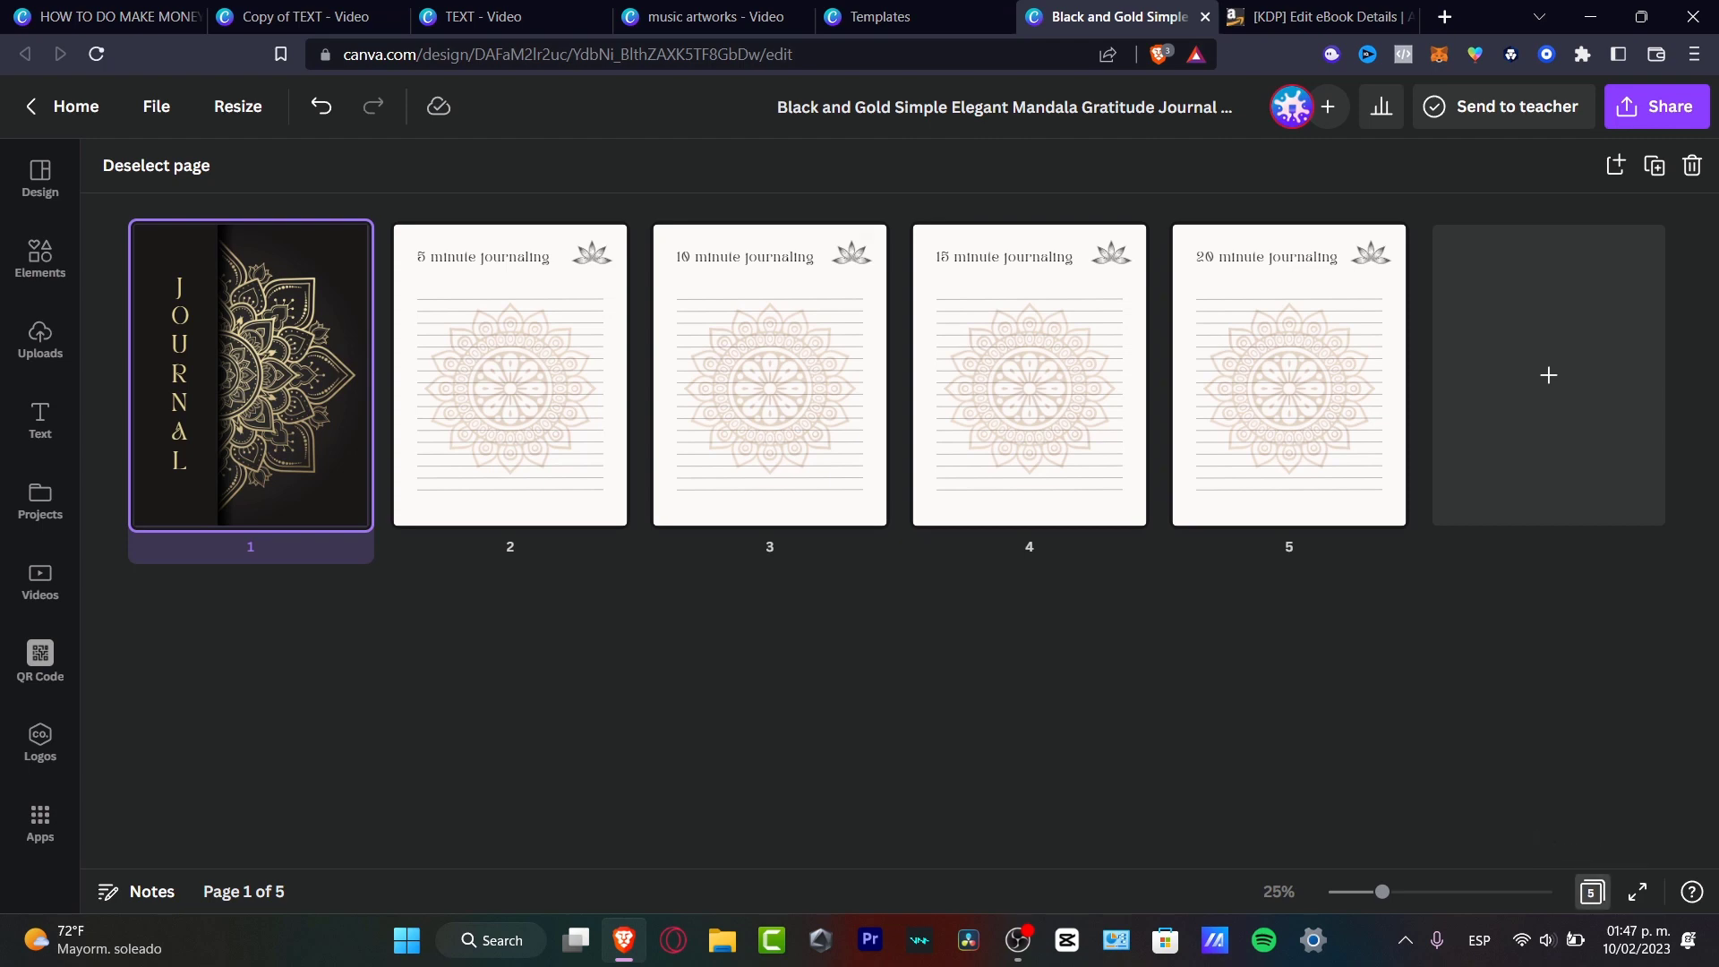
drag(1432, 637, 585, 375)
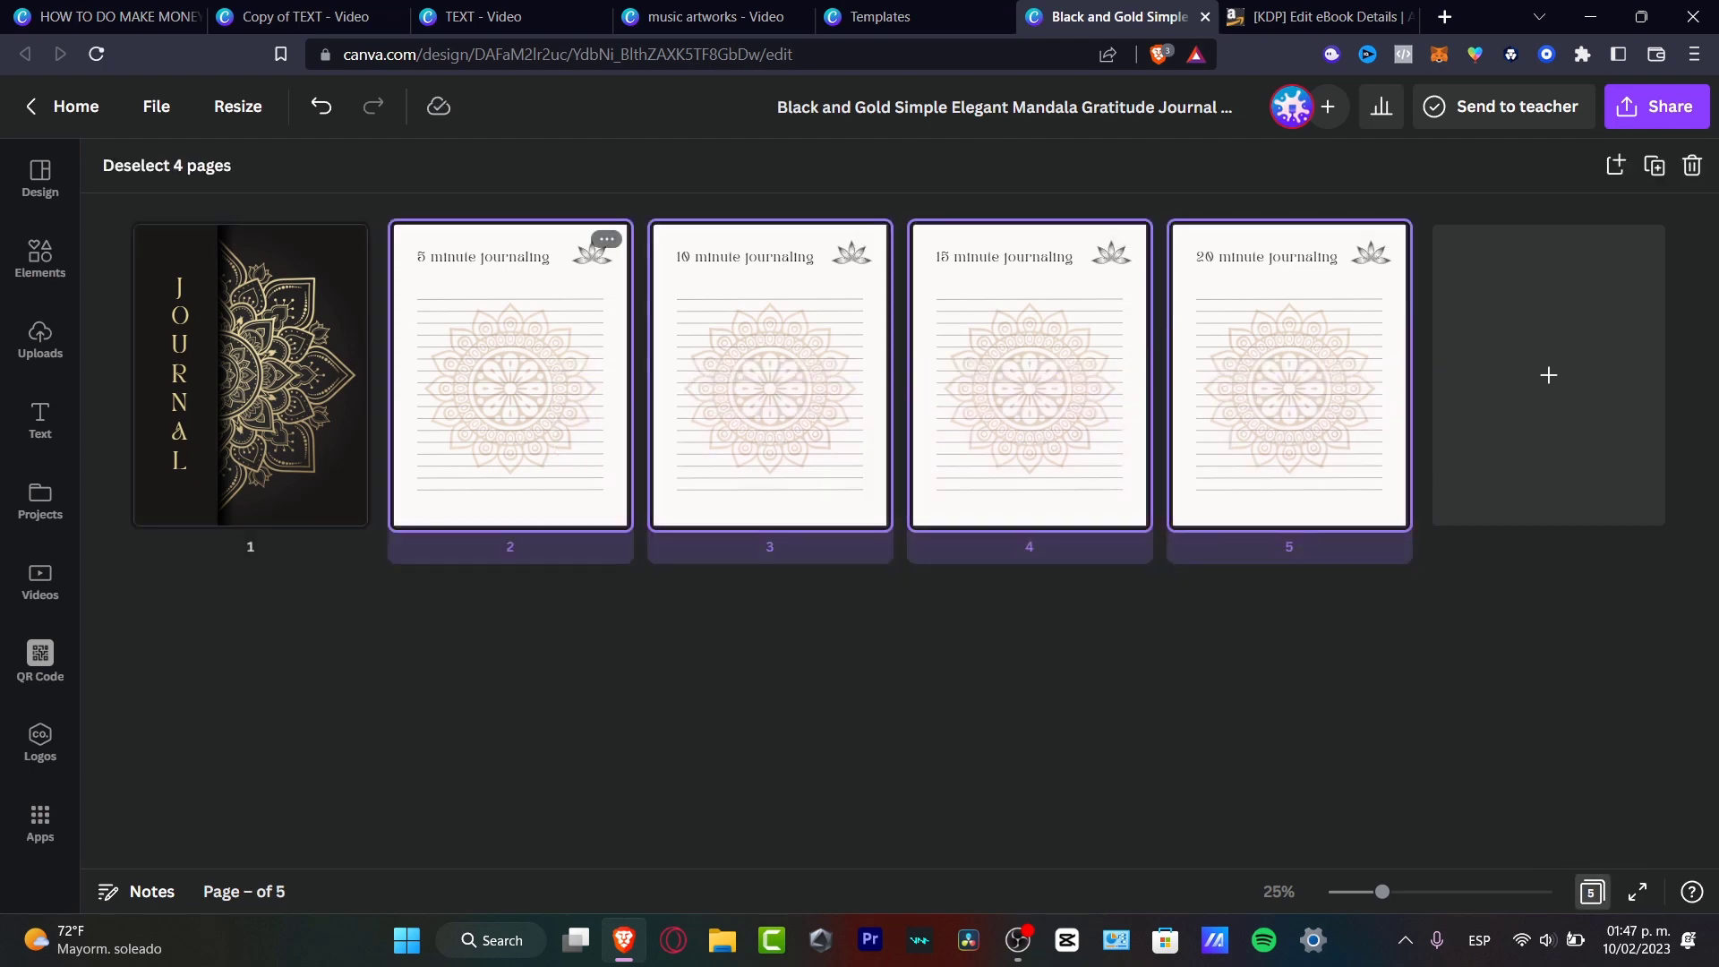
key(ctrl+d)
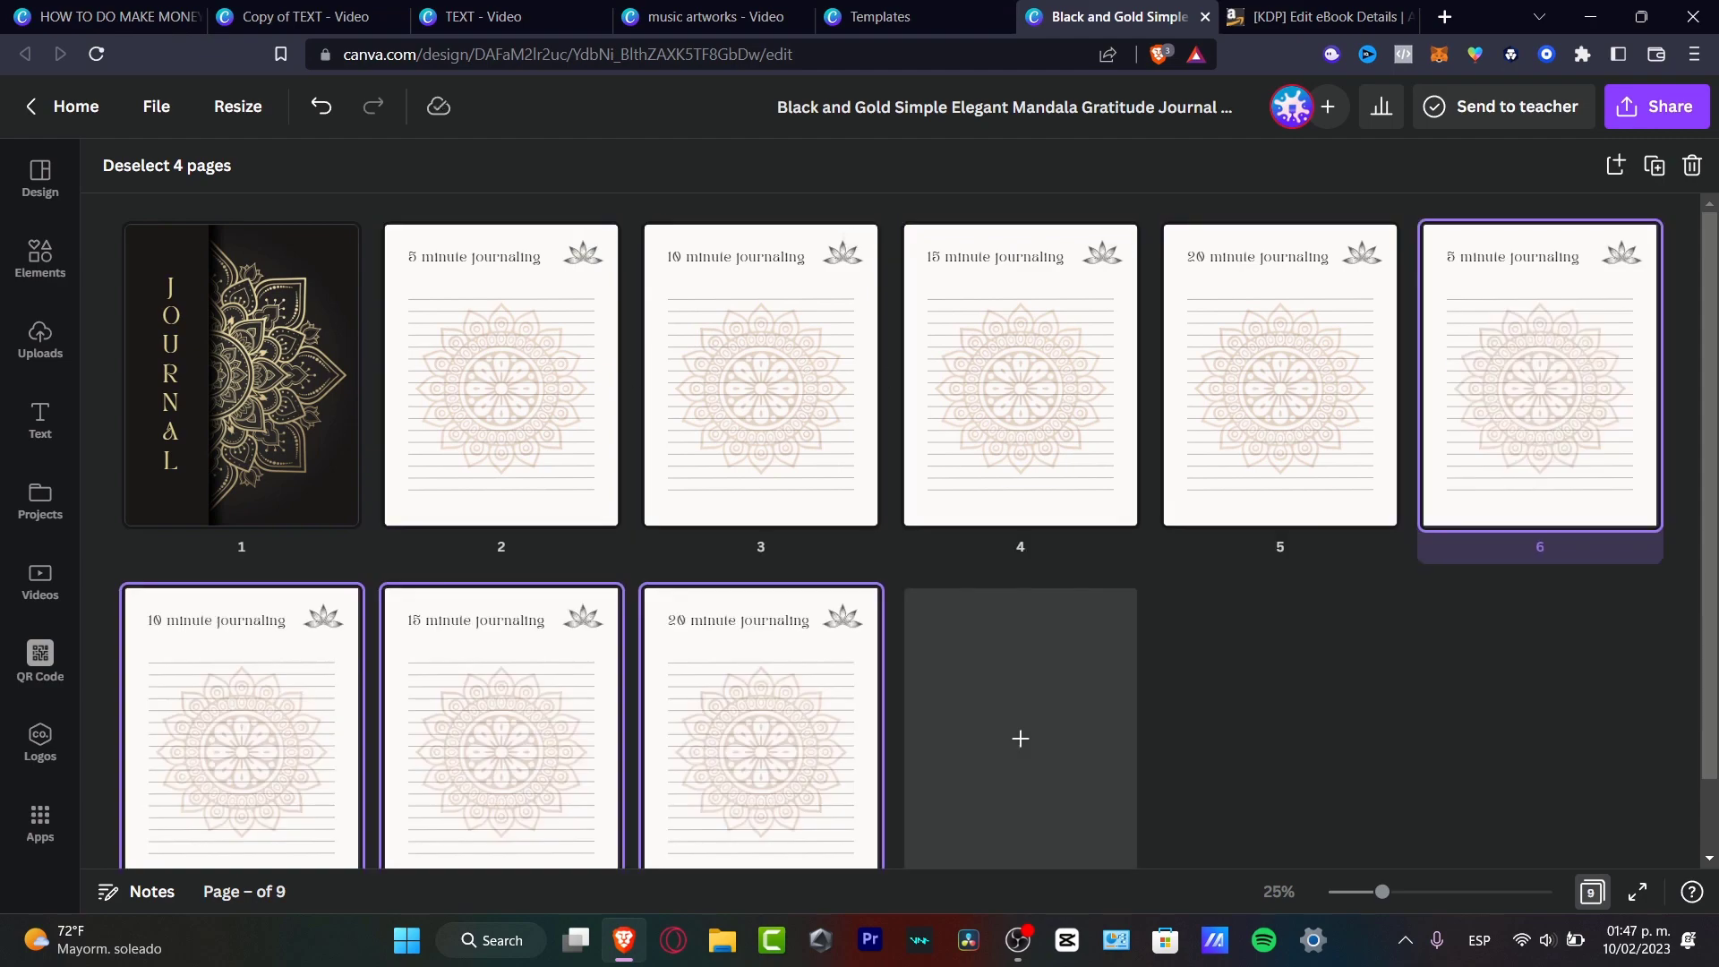
click(502, 375)
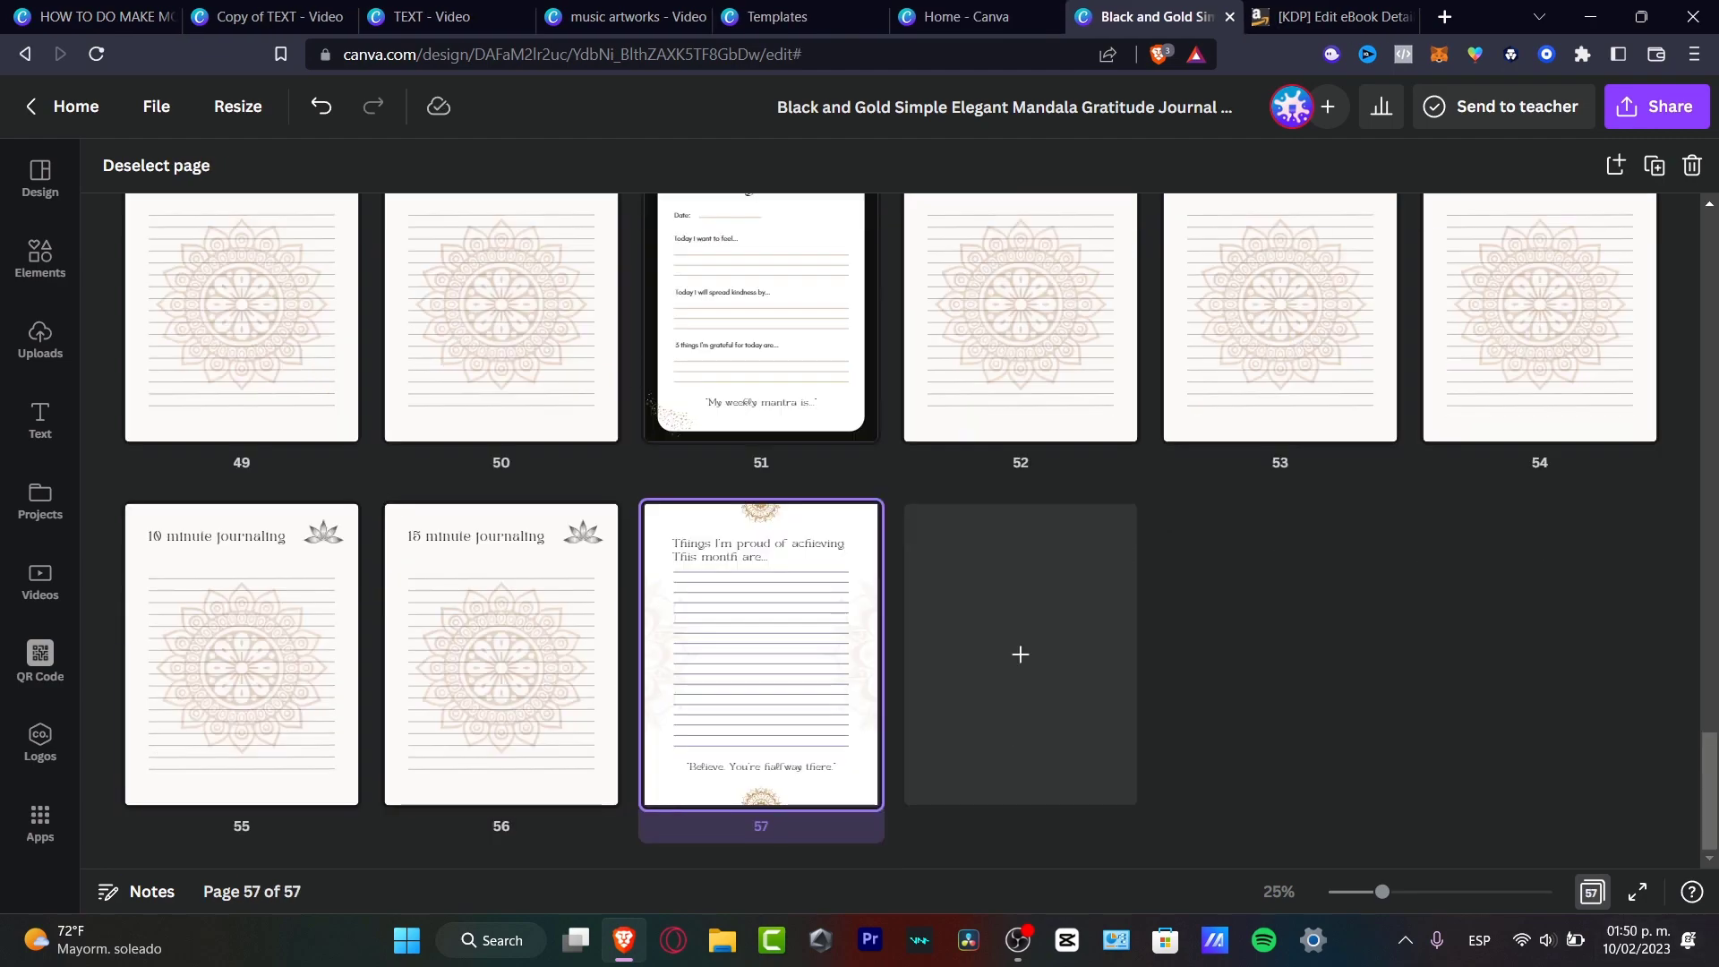
Look through the journal's pages, then switch to Kindle Direct Publishing and examine the eBook details form
scroll(921, 532, up, 5)
scroll(1280, 627, up, 20)
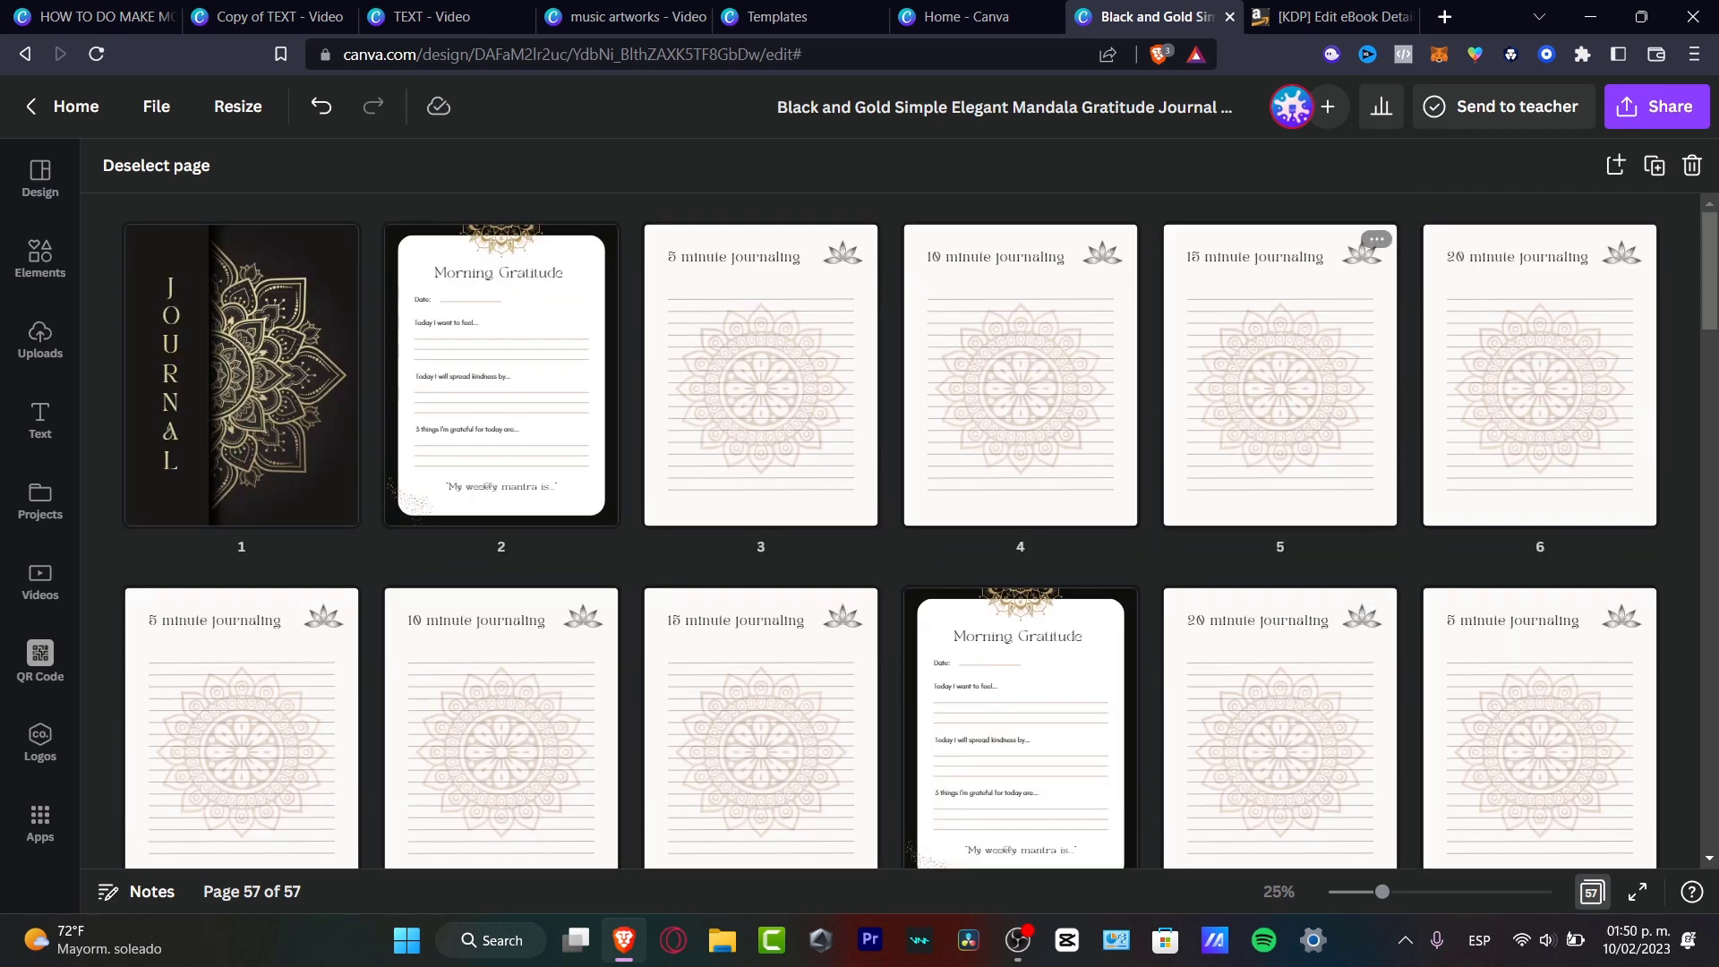
click(1334, 16)
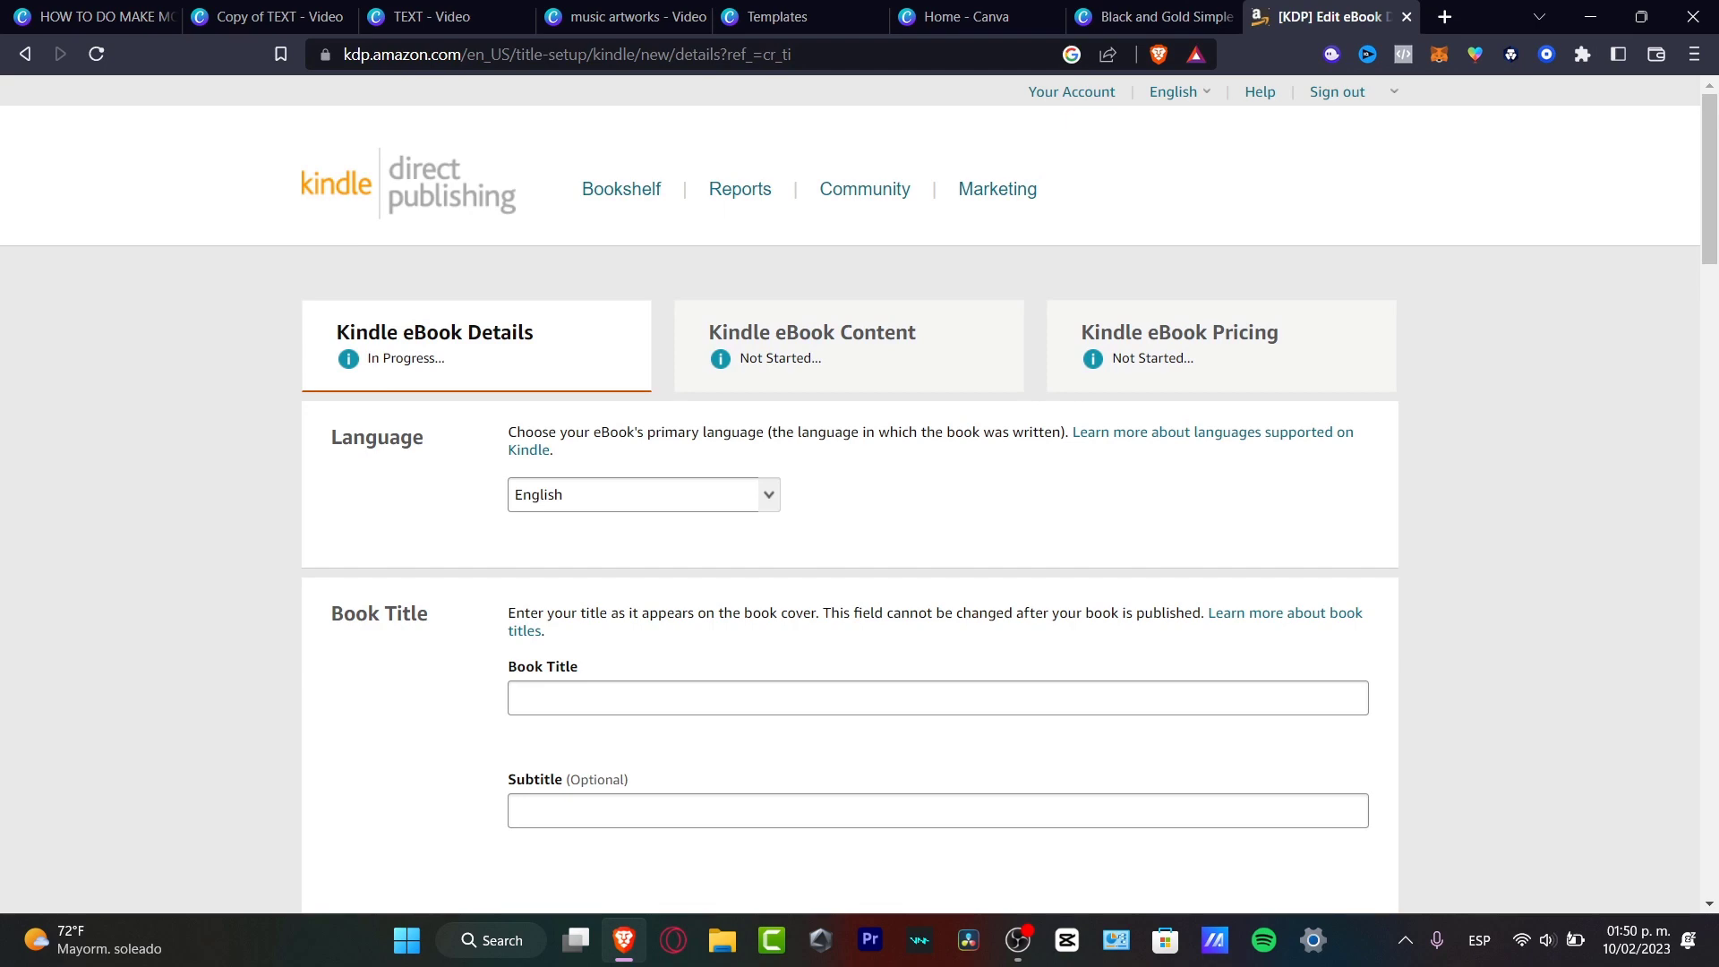
scroll(859, 492, down, 15)
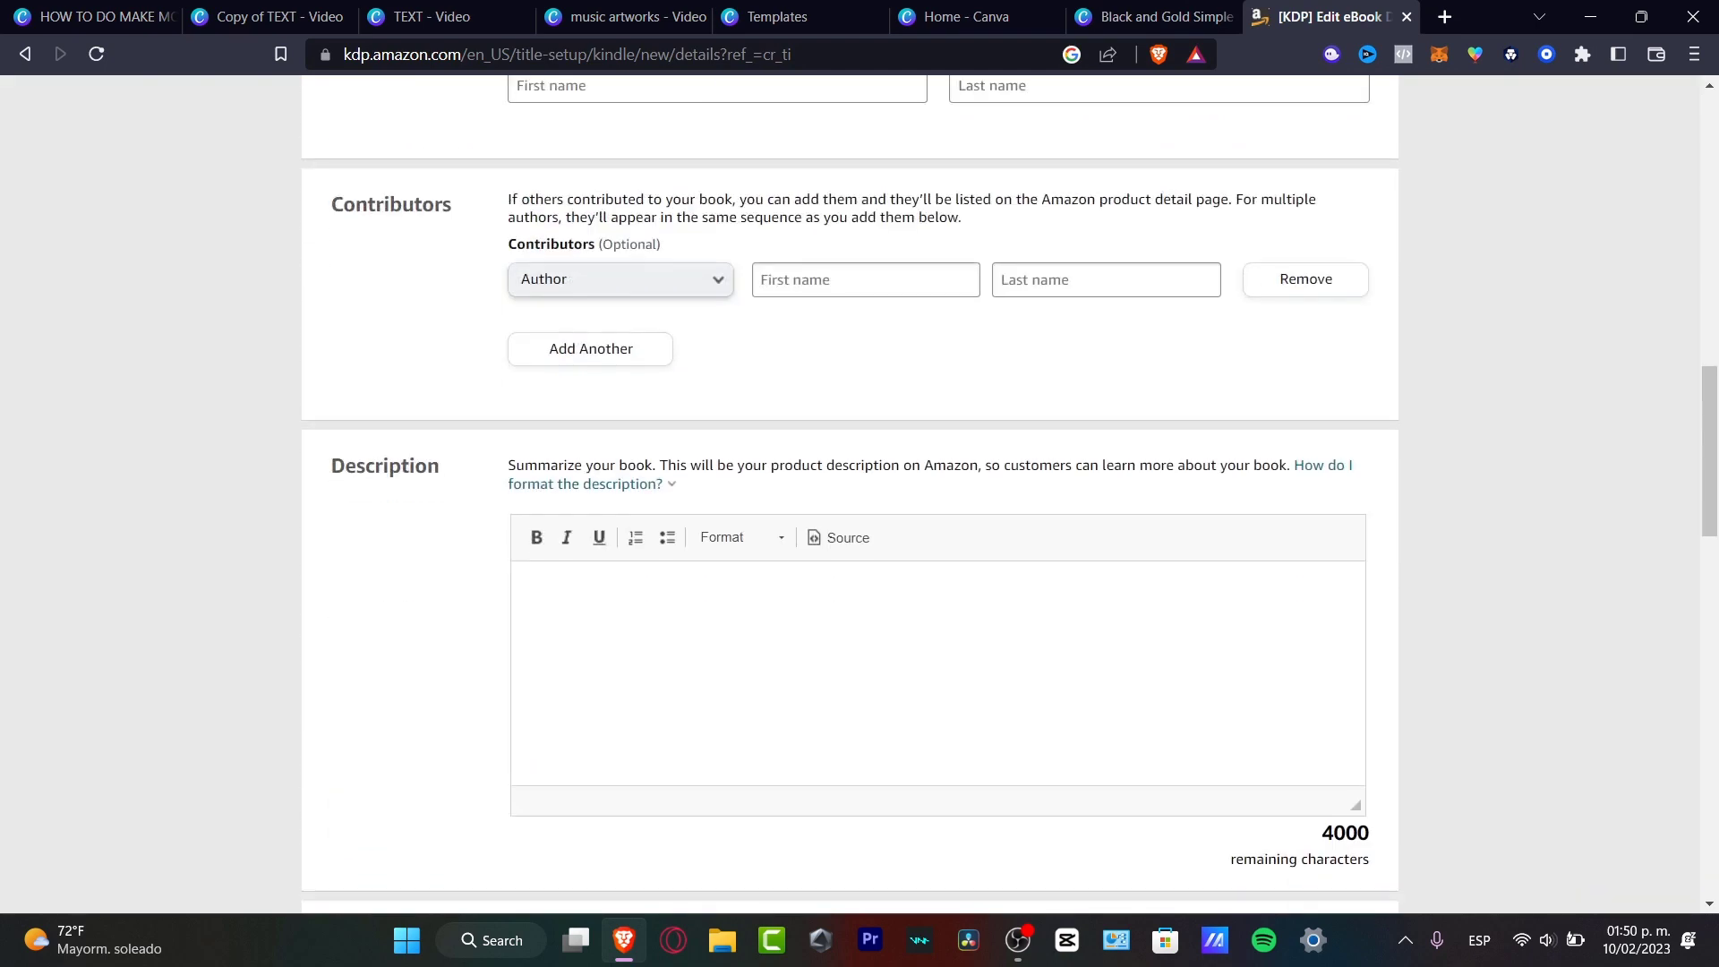
scroll(860, 492, down, 16)
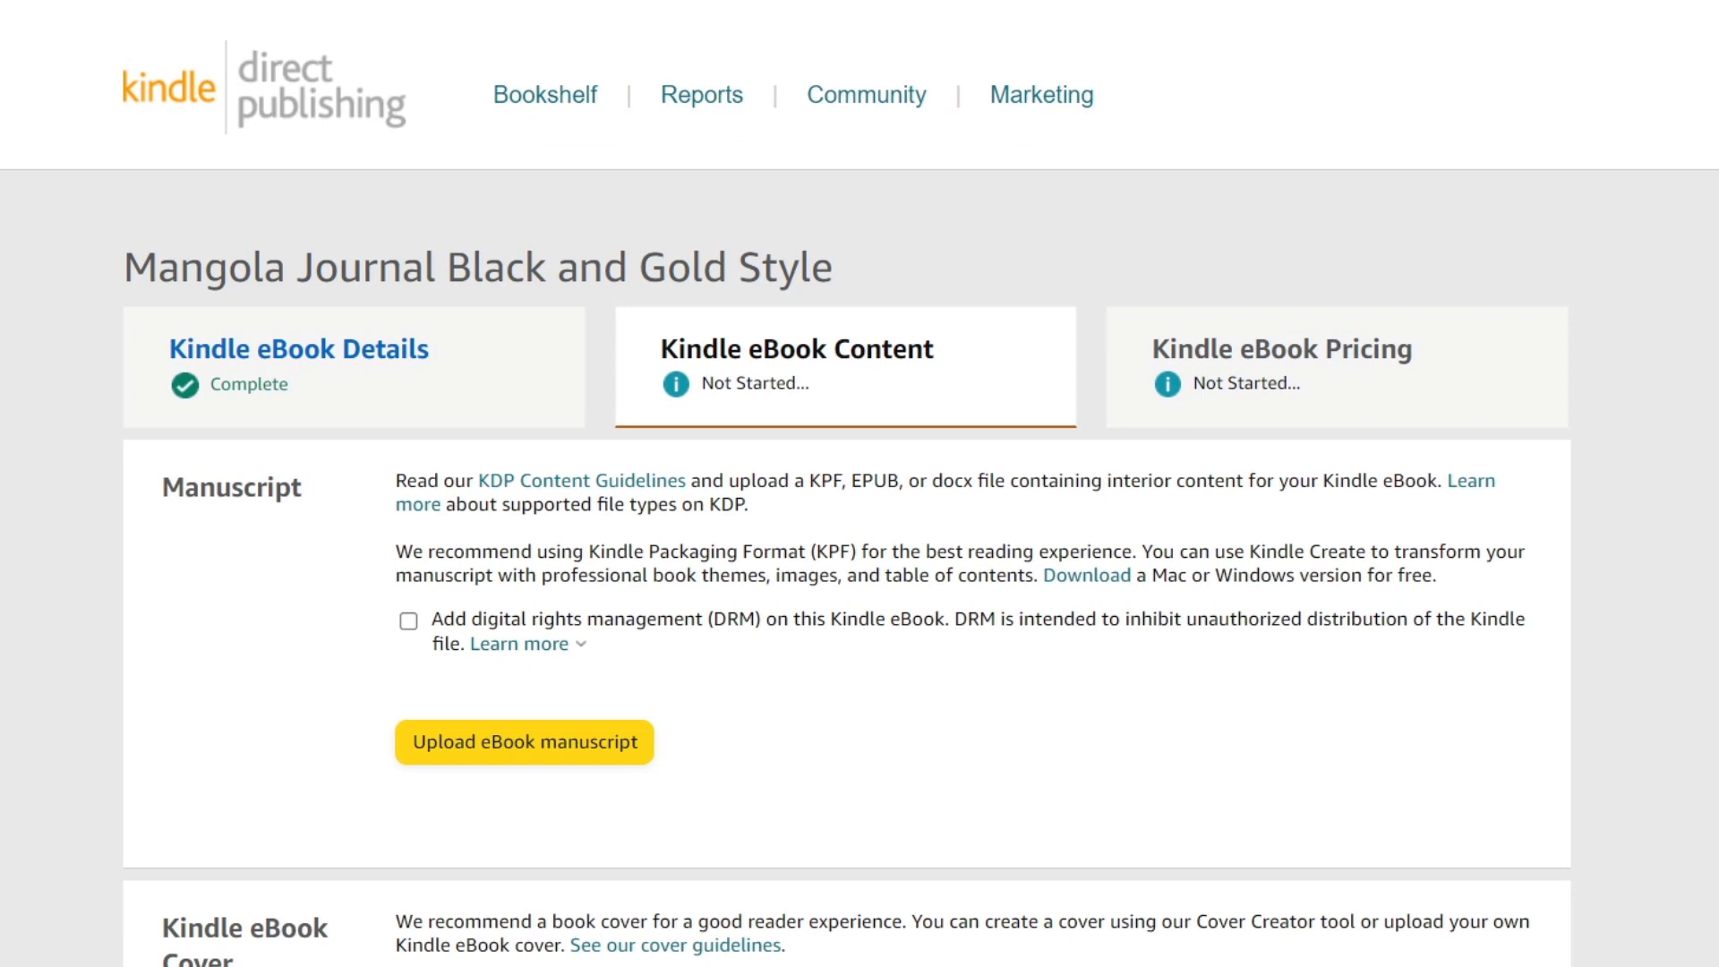
Read the accepted manuscript file types, the Kindle Create recommendation and the cover options for the eBook content
drag(846, 481, 1426, 481)
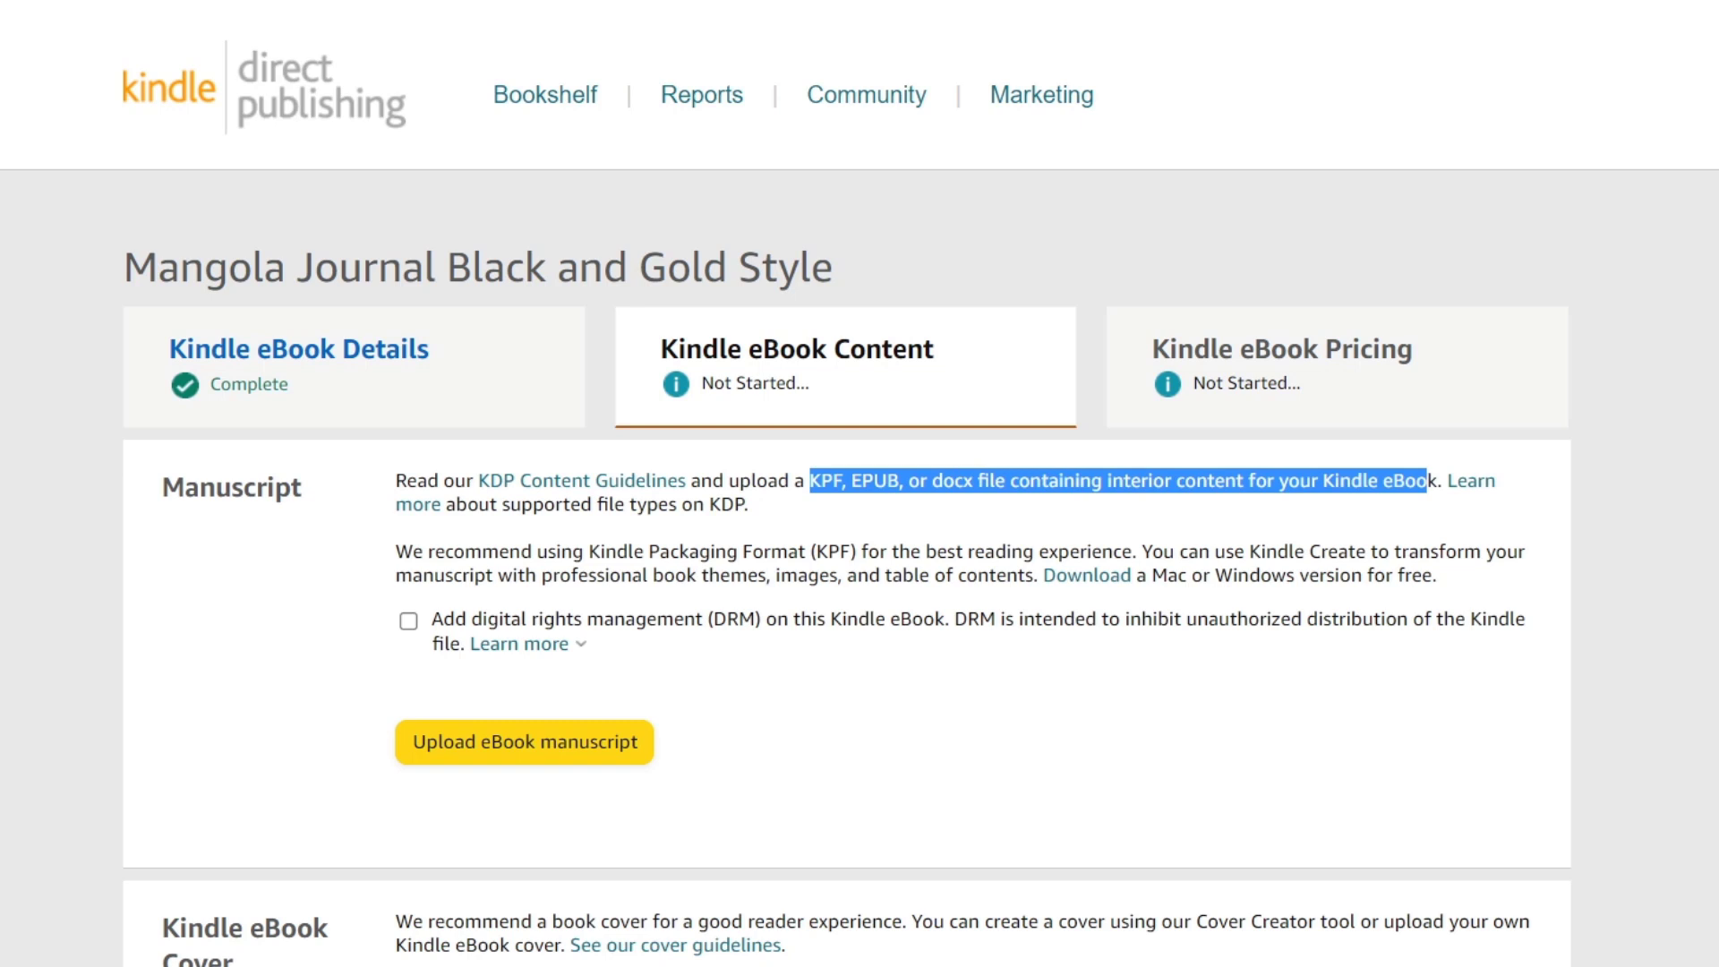
click(1426, 481)
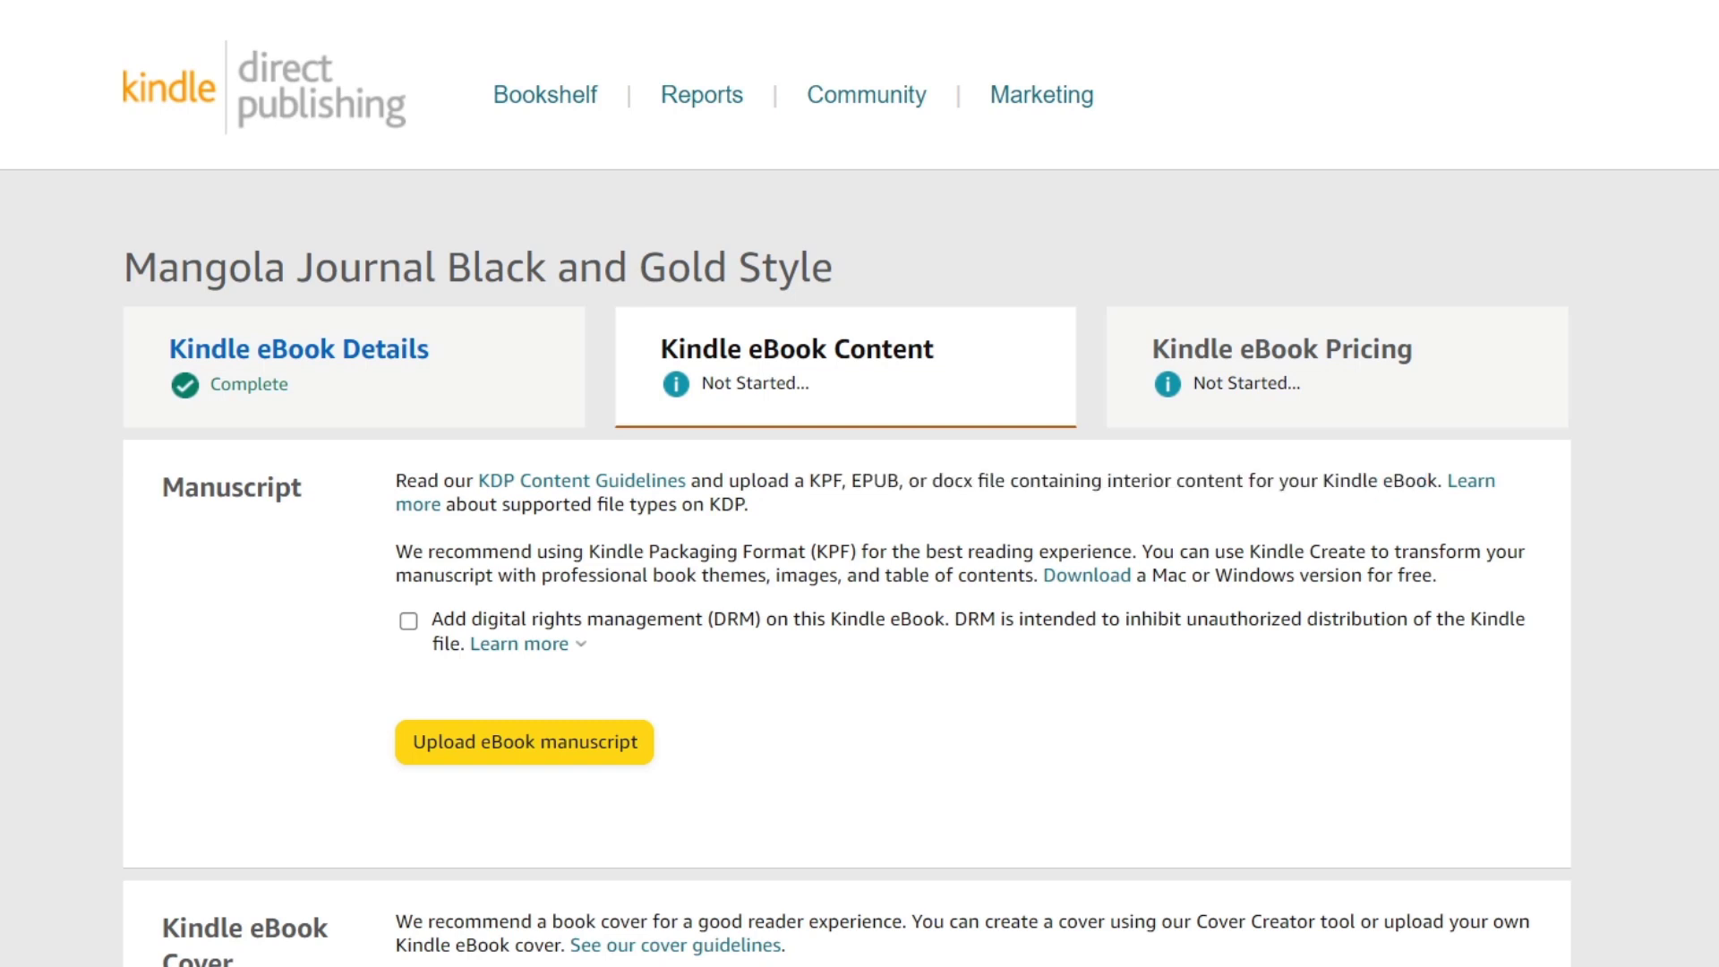
drag(1225, 552, 1436, 575)
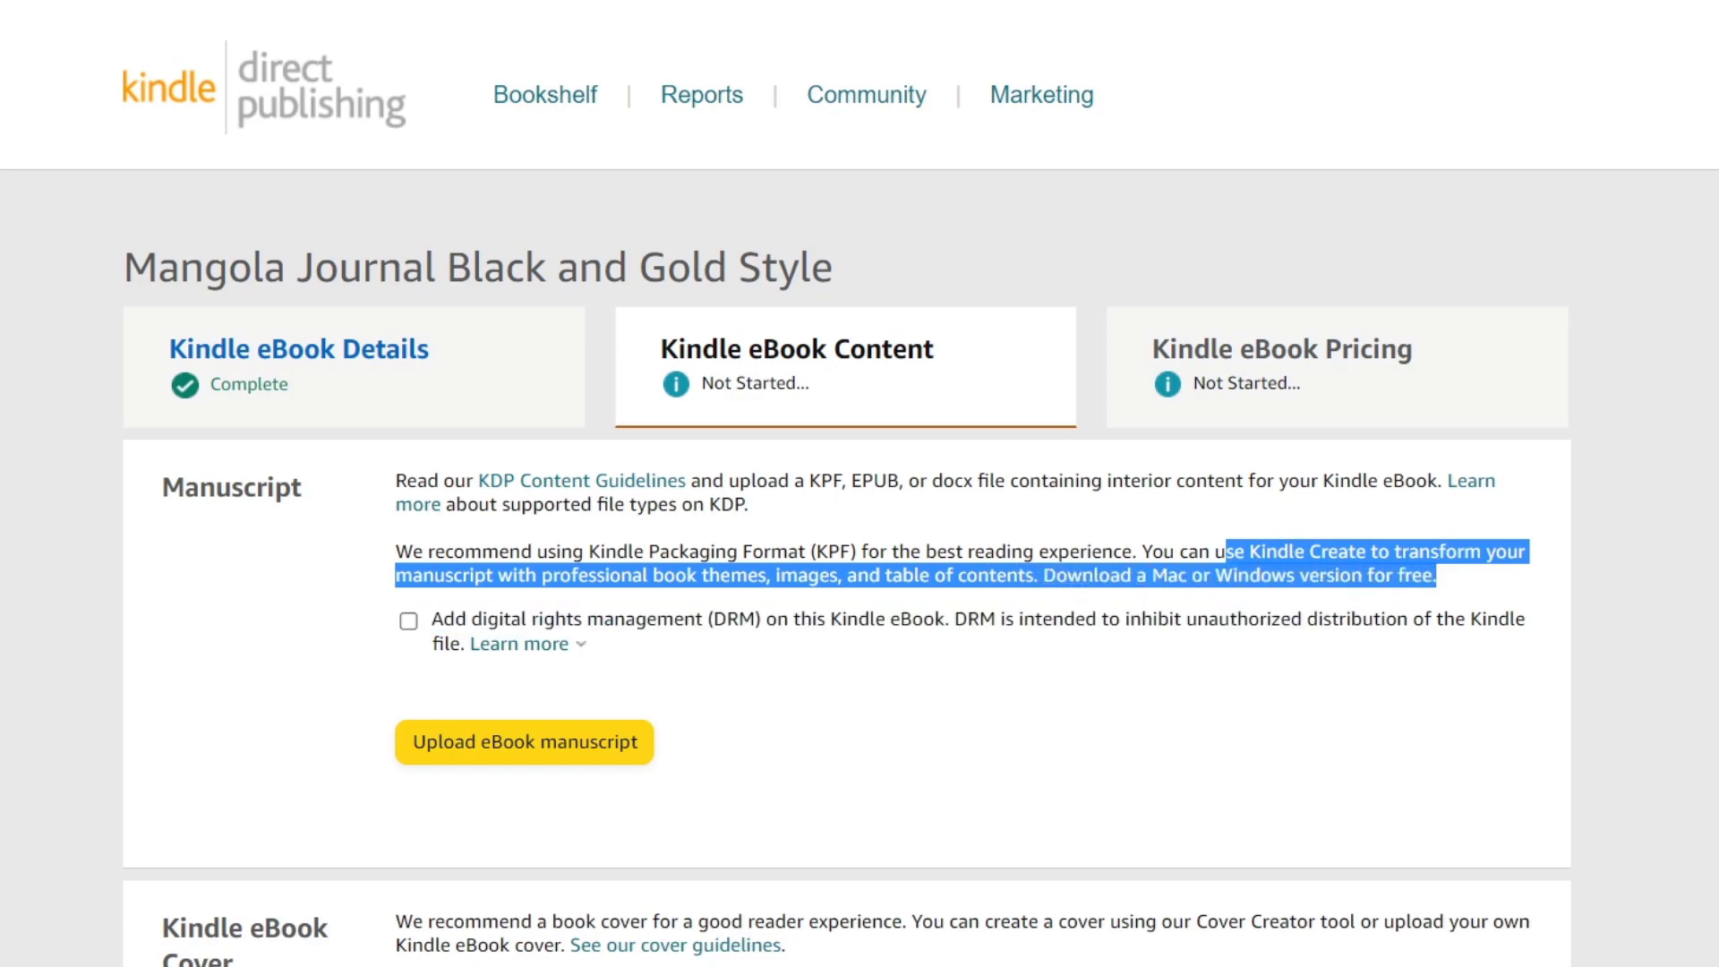
scroll(859, 484, down, 5)
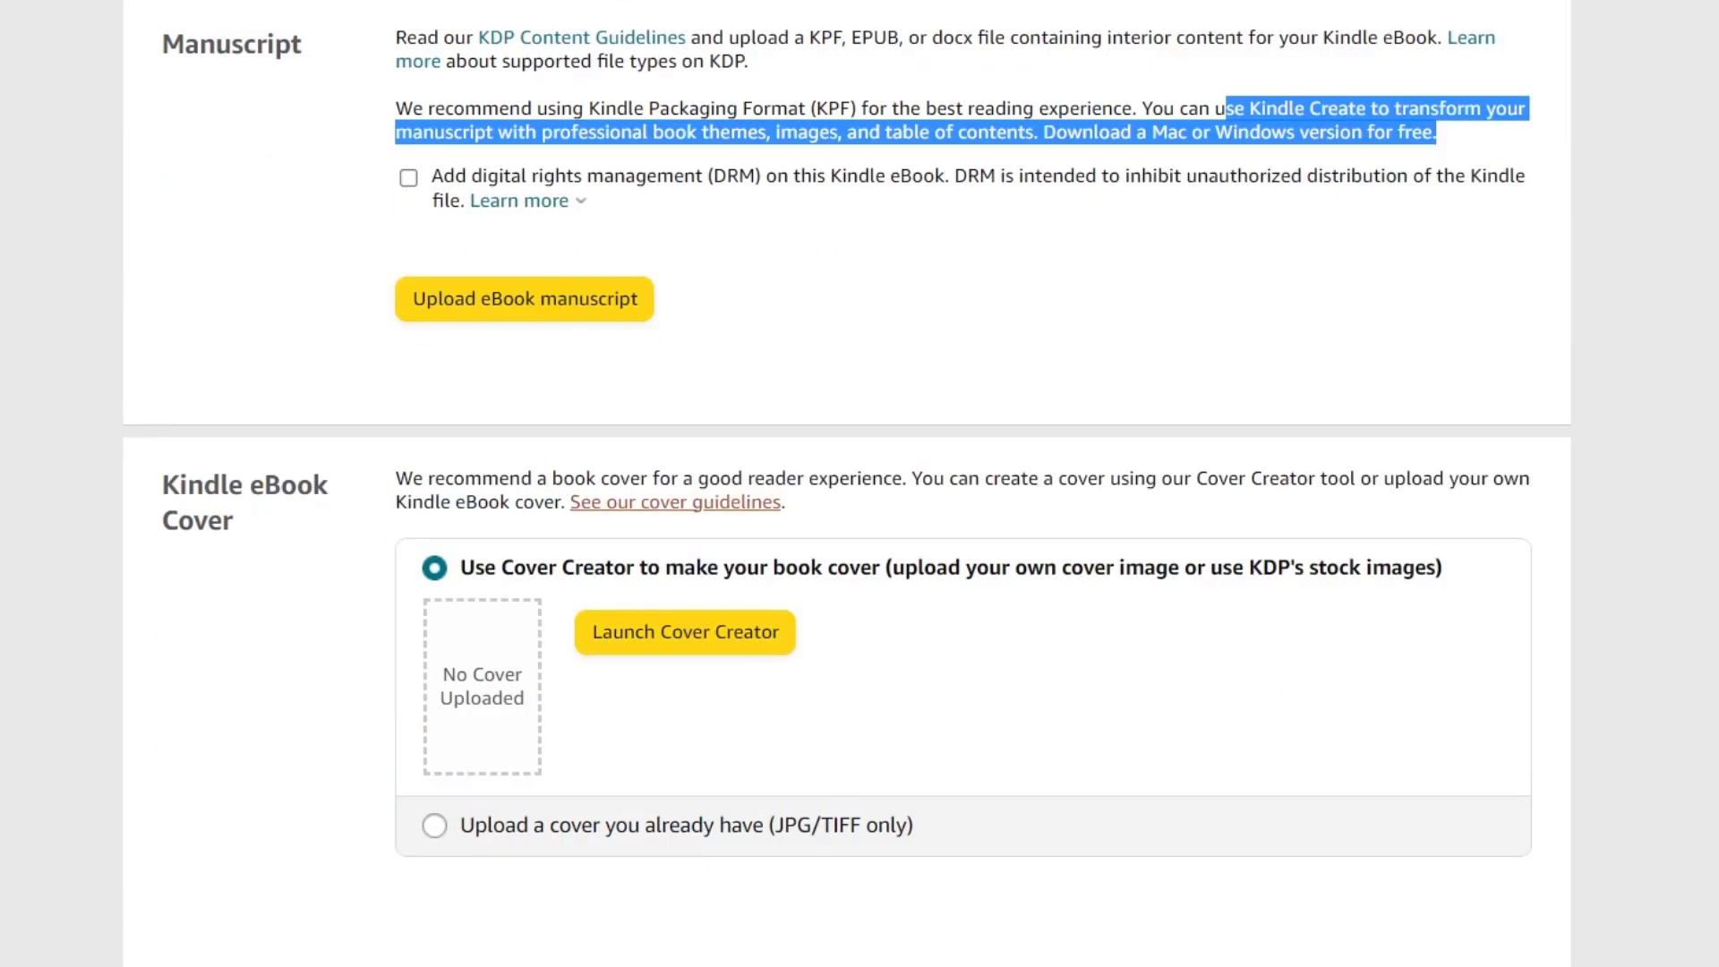
scroll(859, 483, up, 5)
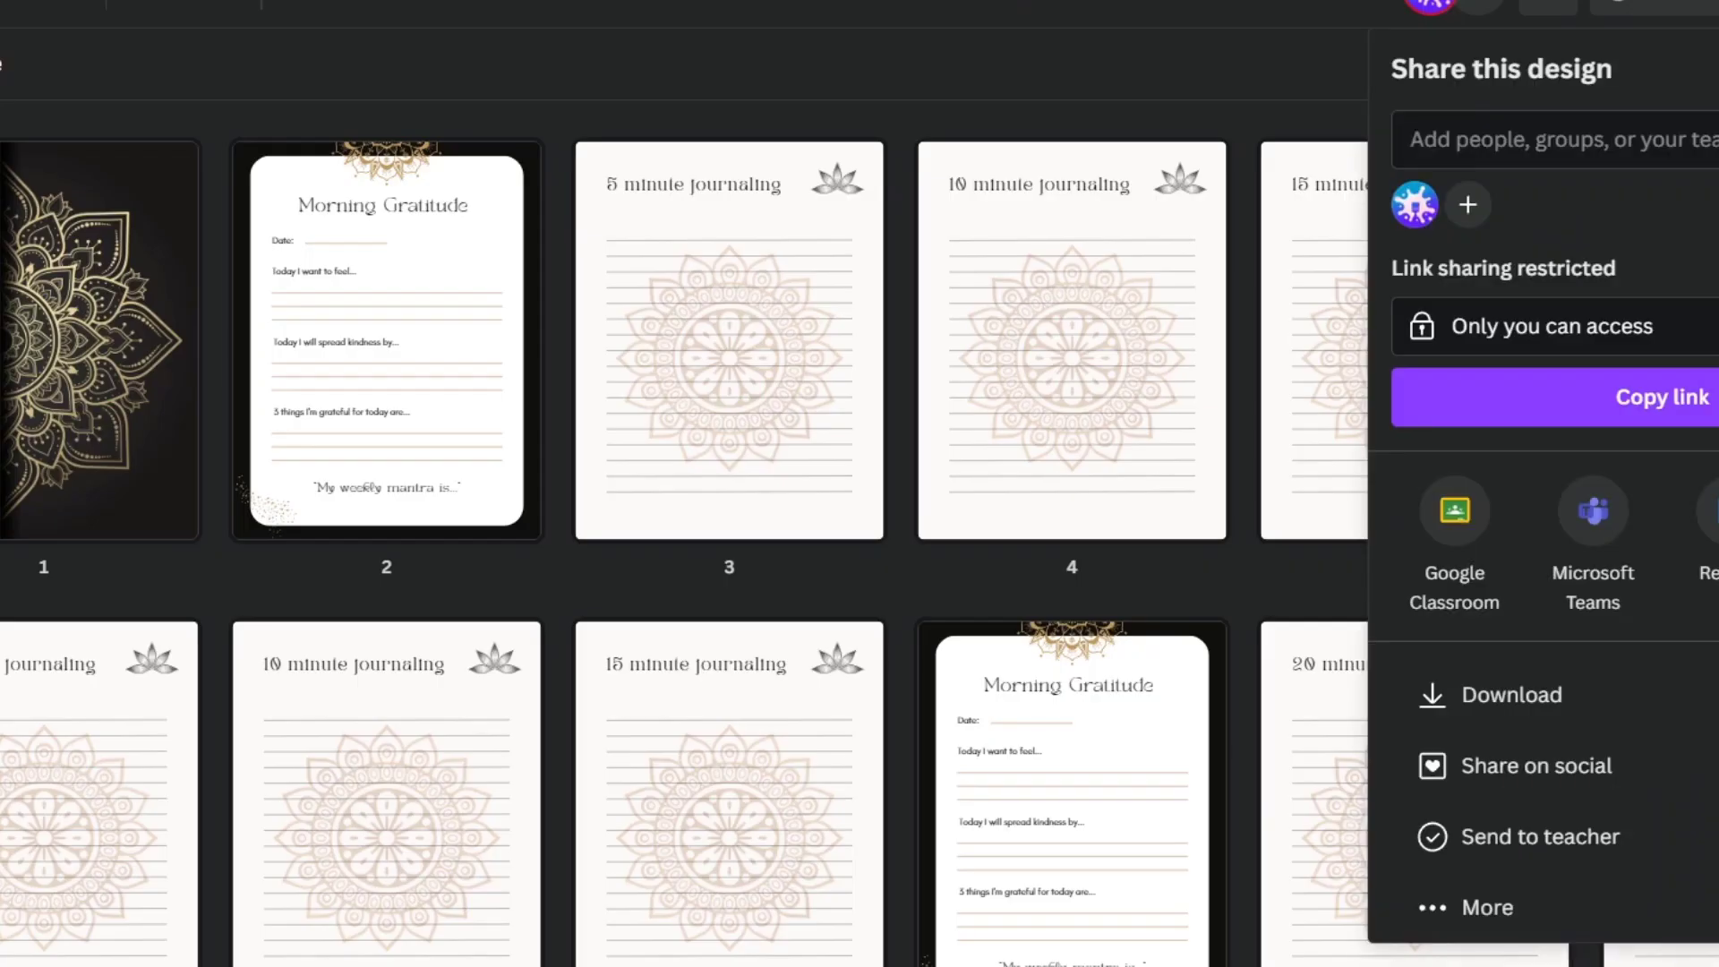
In Canva, download all pages as PDF Standard, and choose only page 1, the cover, for download as JPG
click(1486, 696)
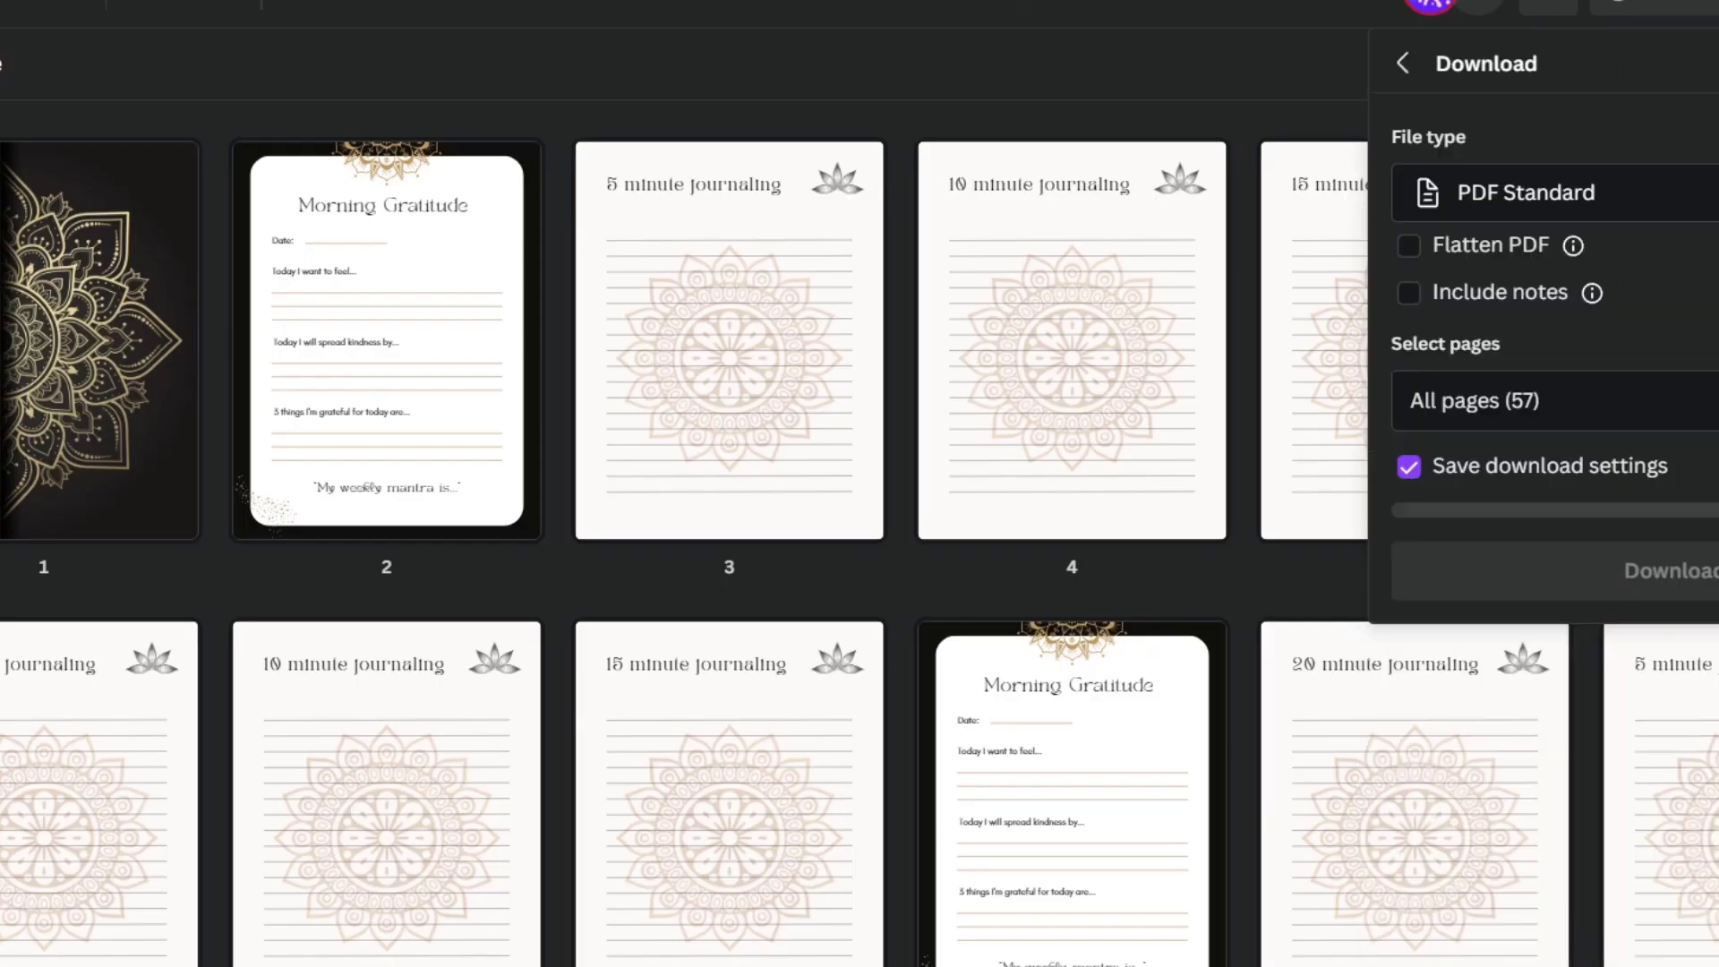
click(1553, 400)
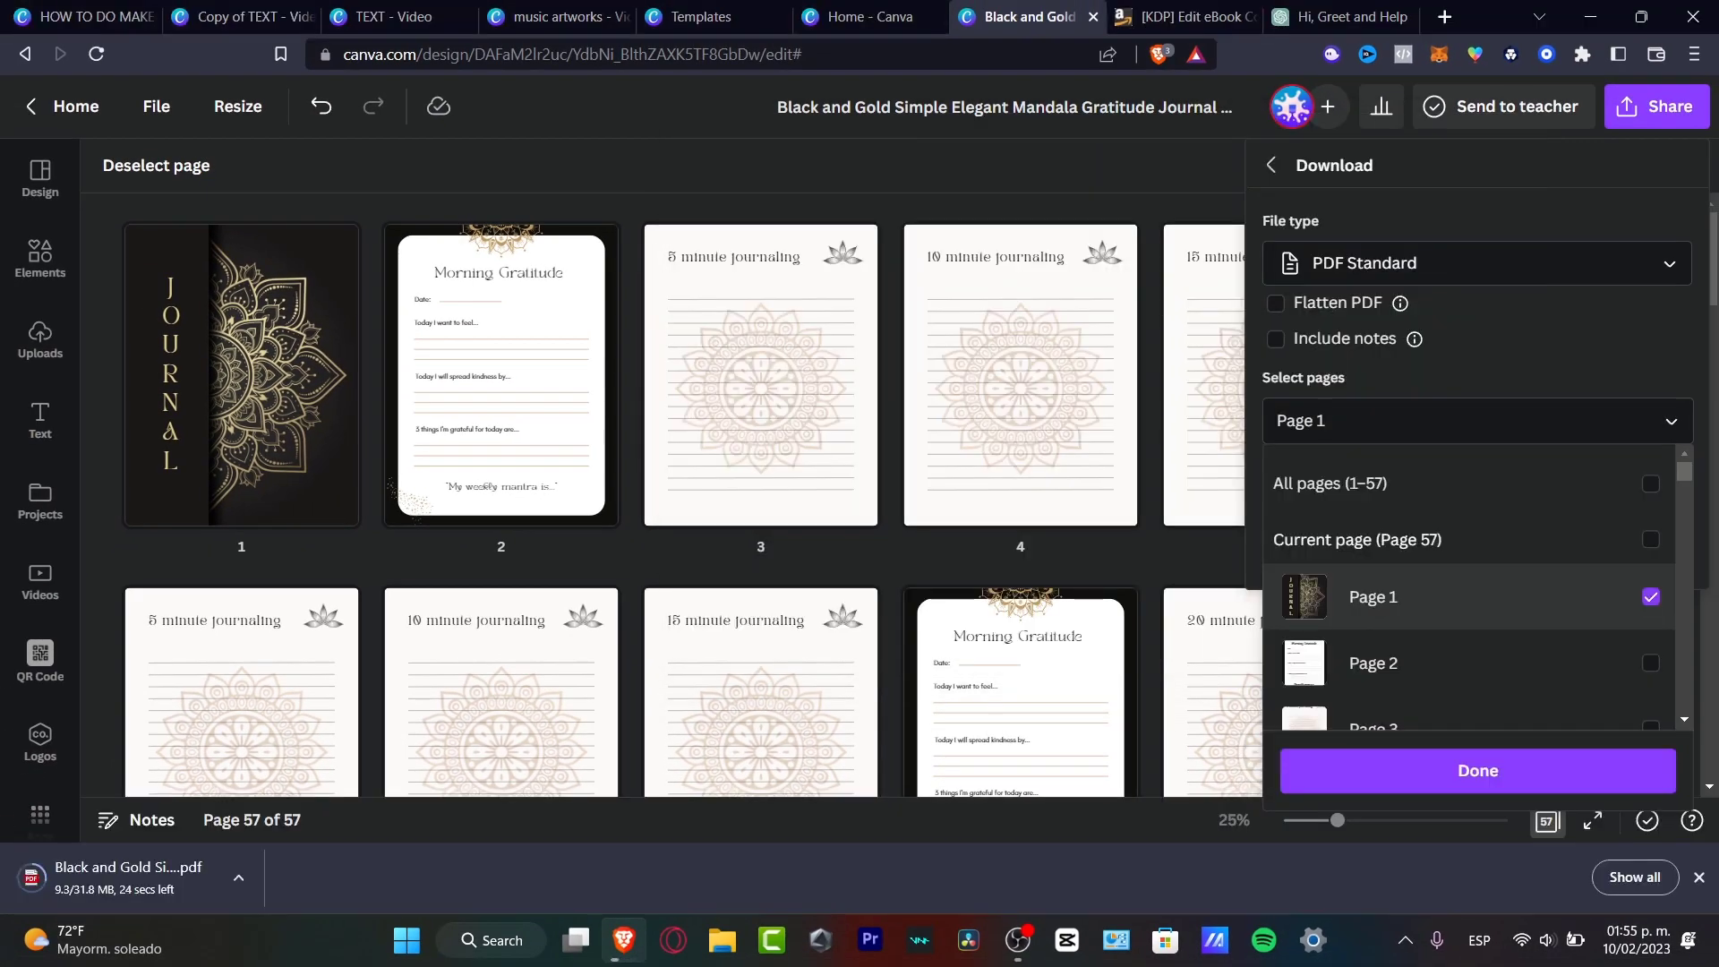
click(1476, 770)
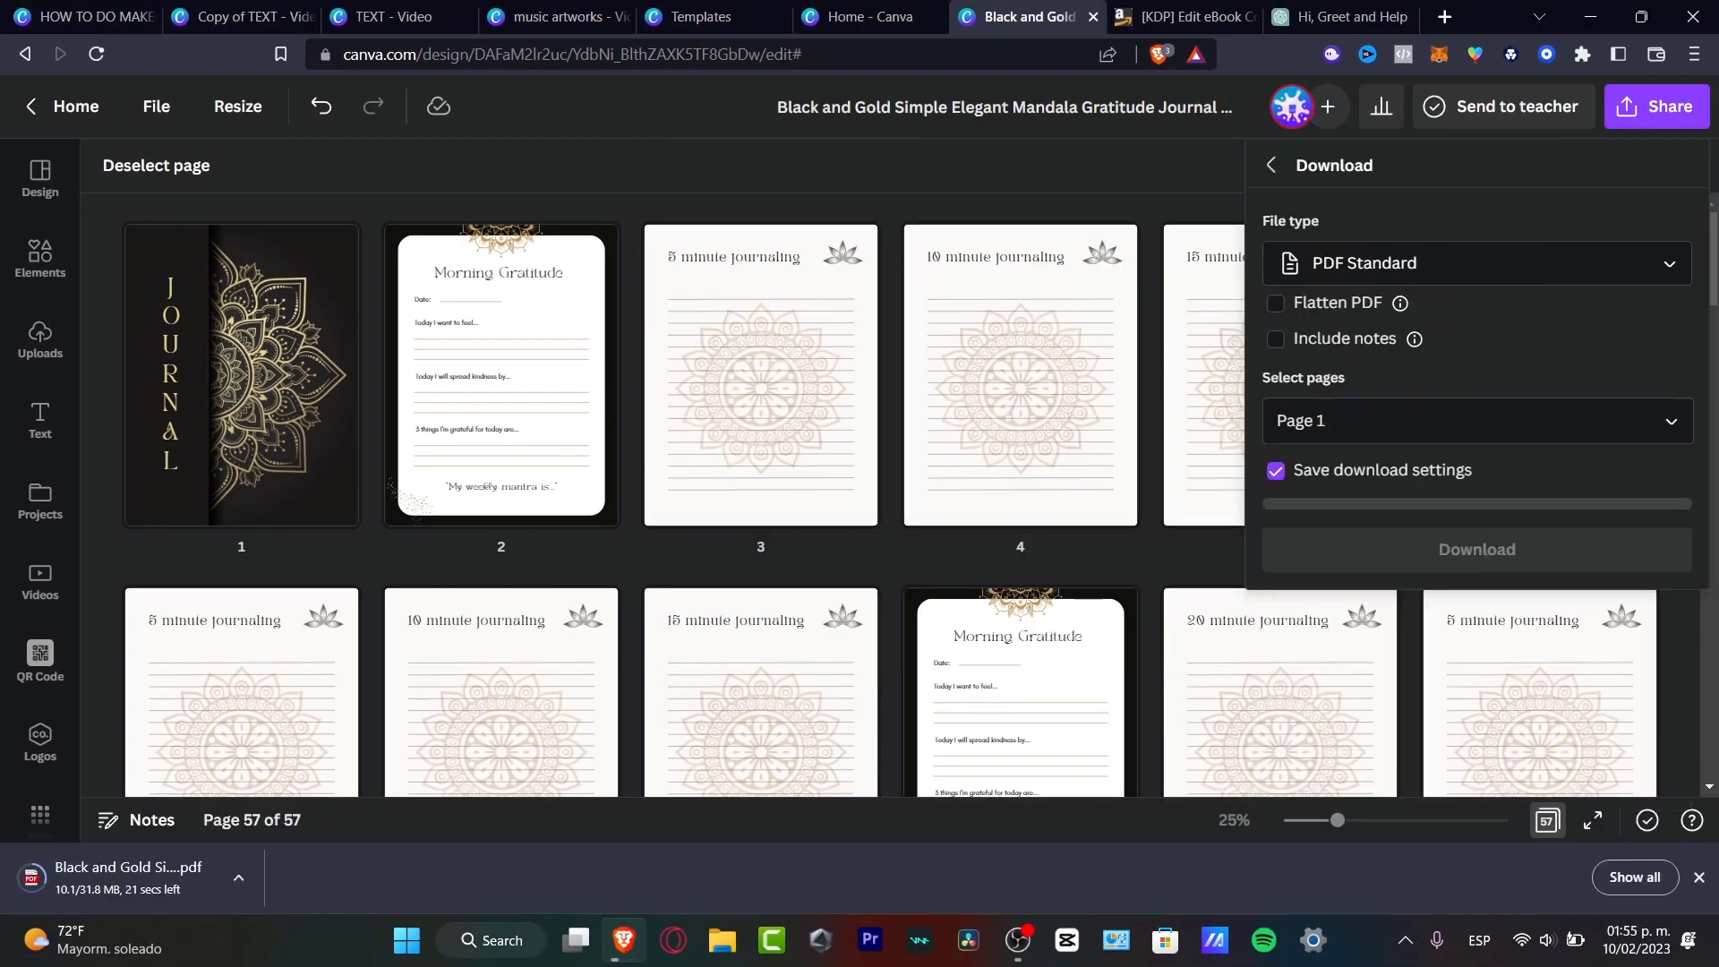
click(1475, 262)
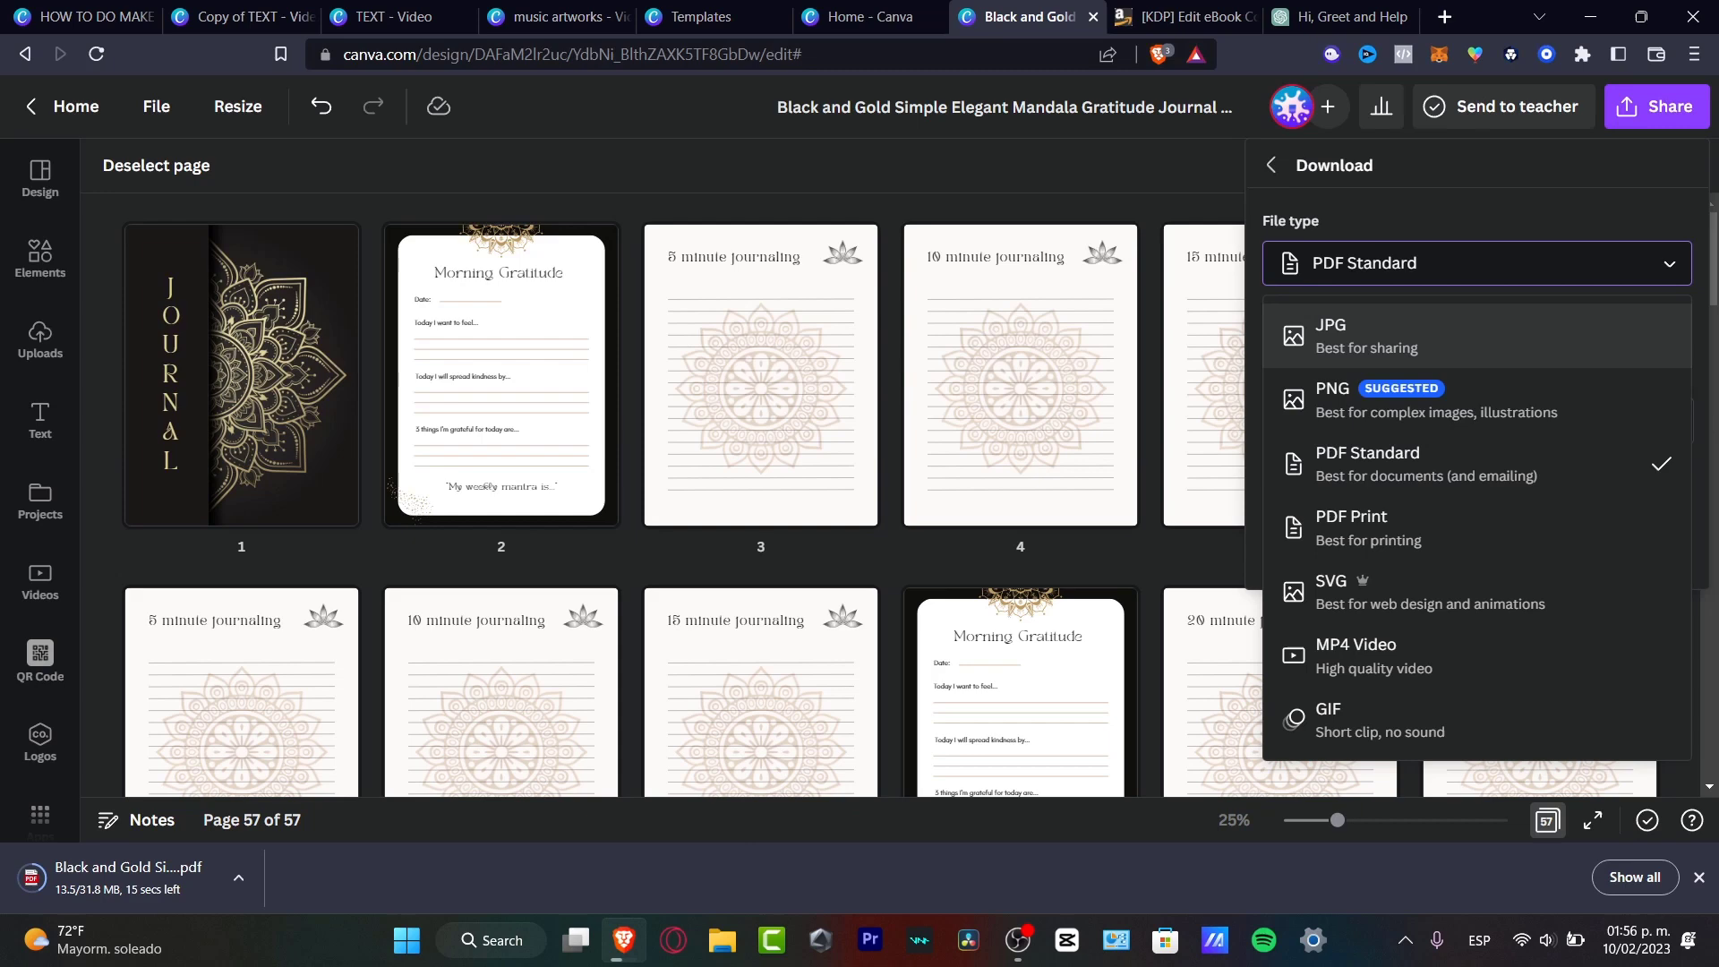
click(1360, 336)
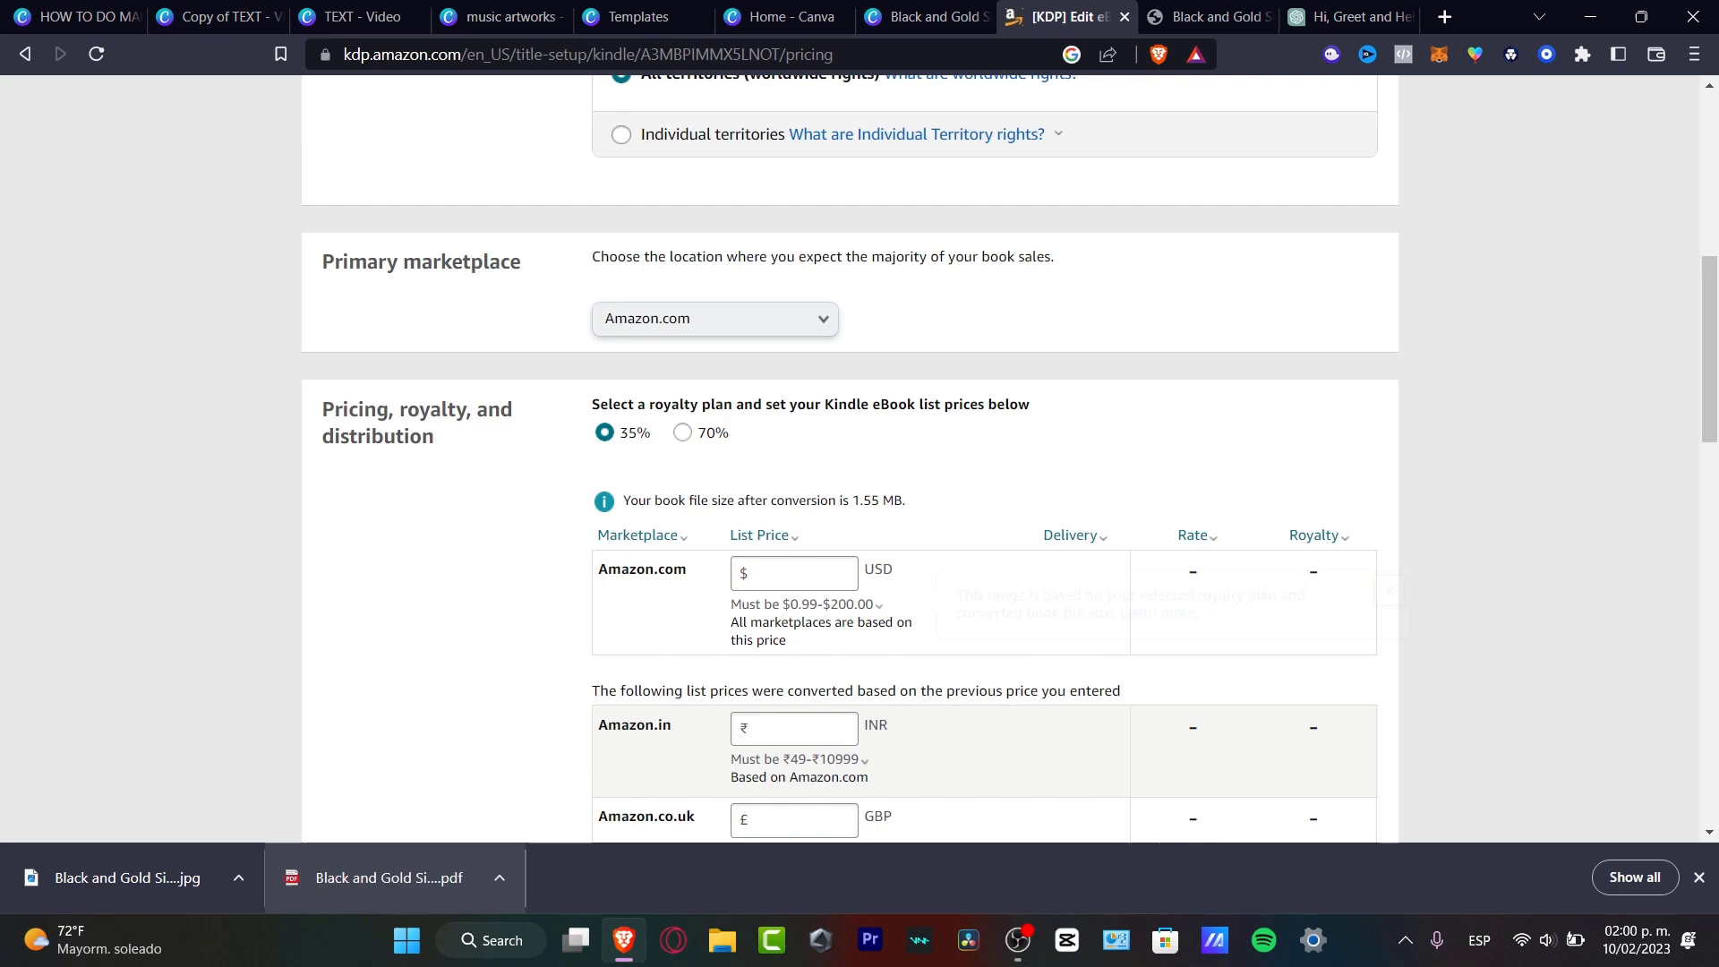
On the Kindle eBook Pricing page, examine the KDP Select enrollment, territories and primary marketplace settings
scroll(859, 456, up, 7)
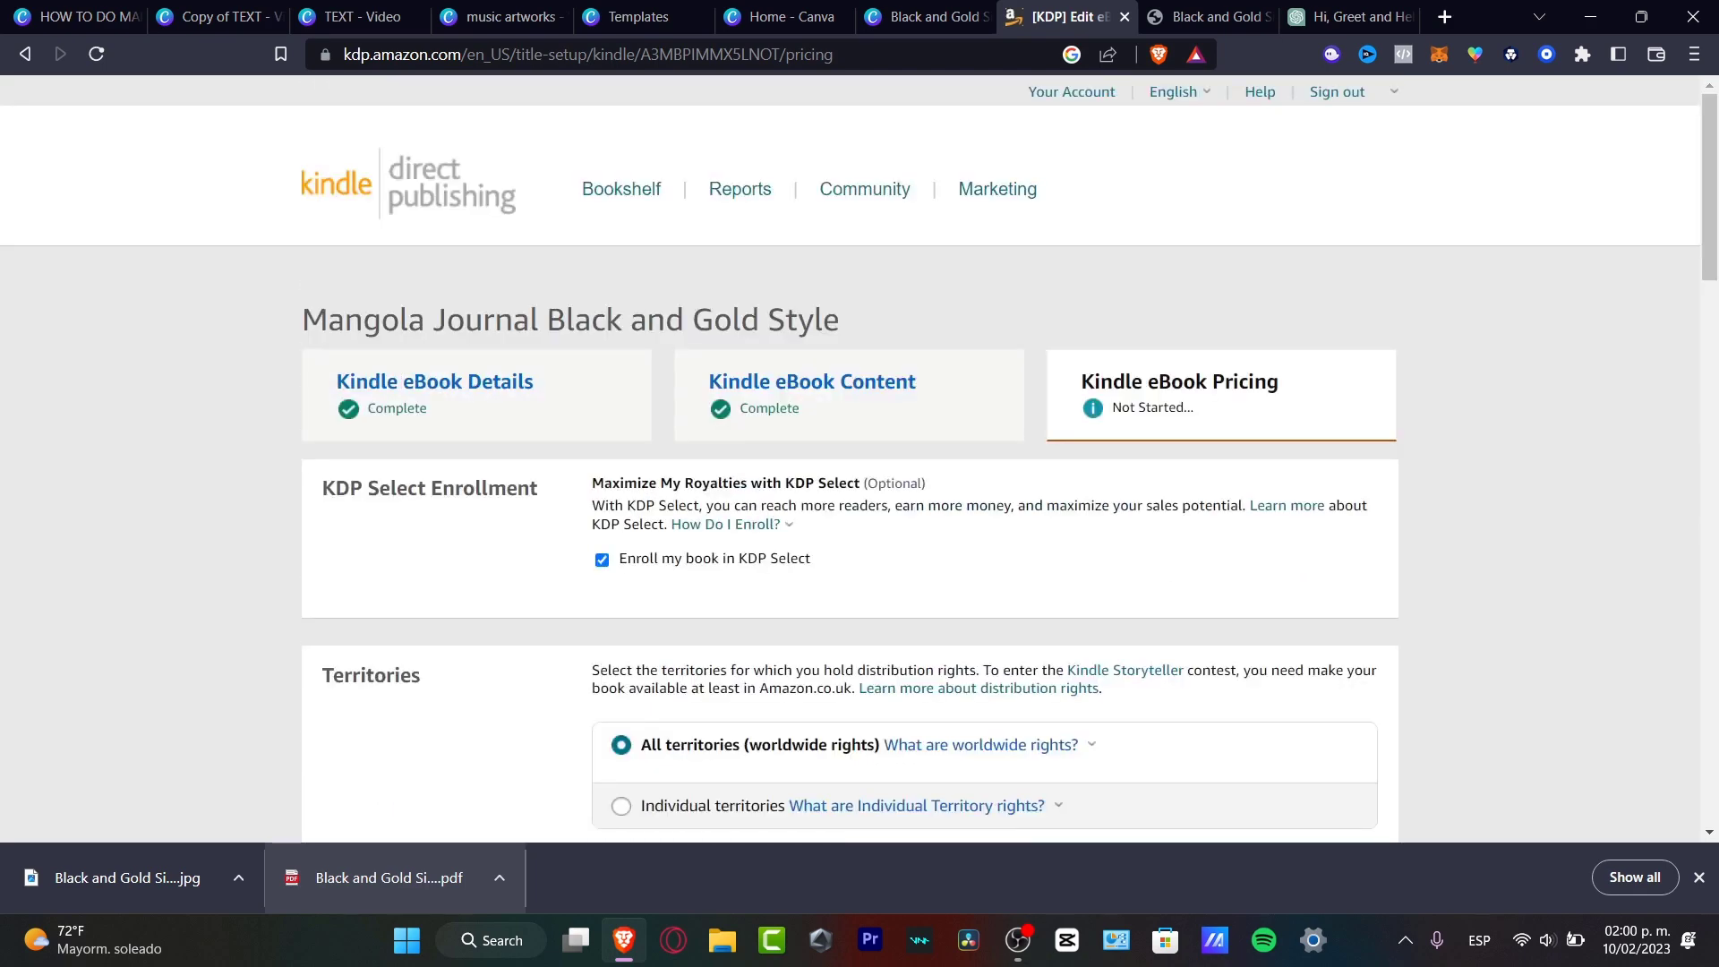
scroll(859, 457, down, 3)
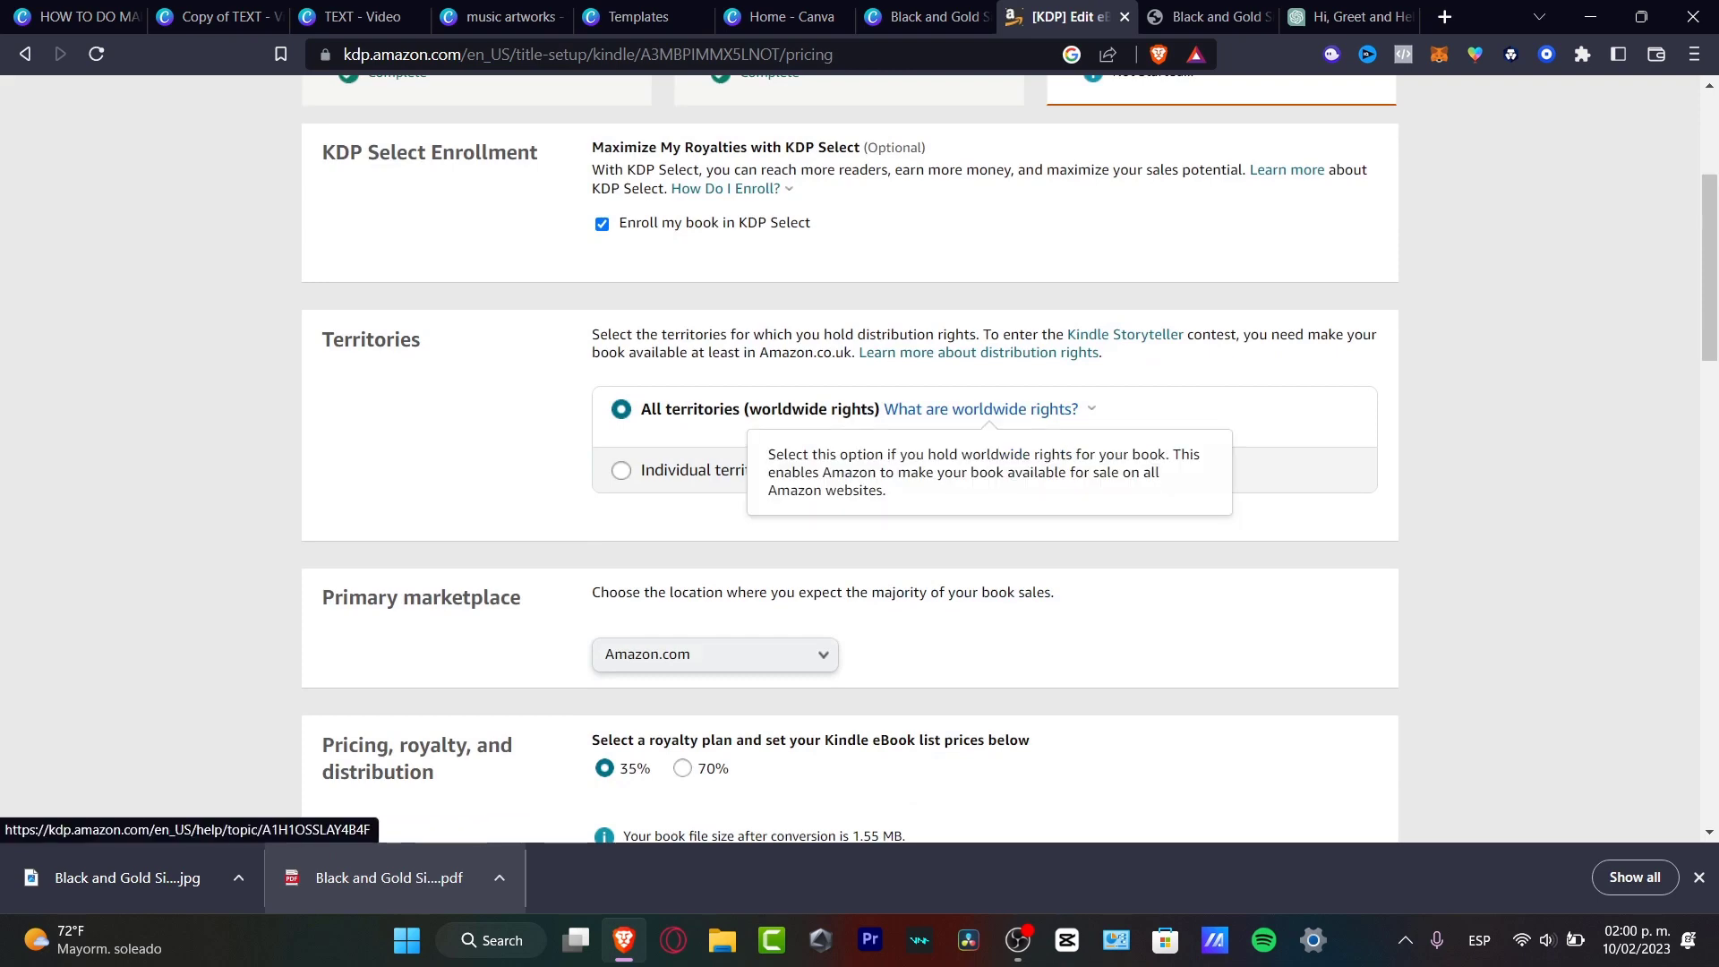
drag(421, 340, 345, 341)
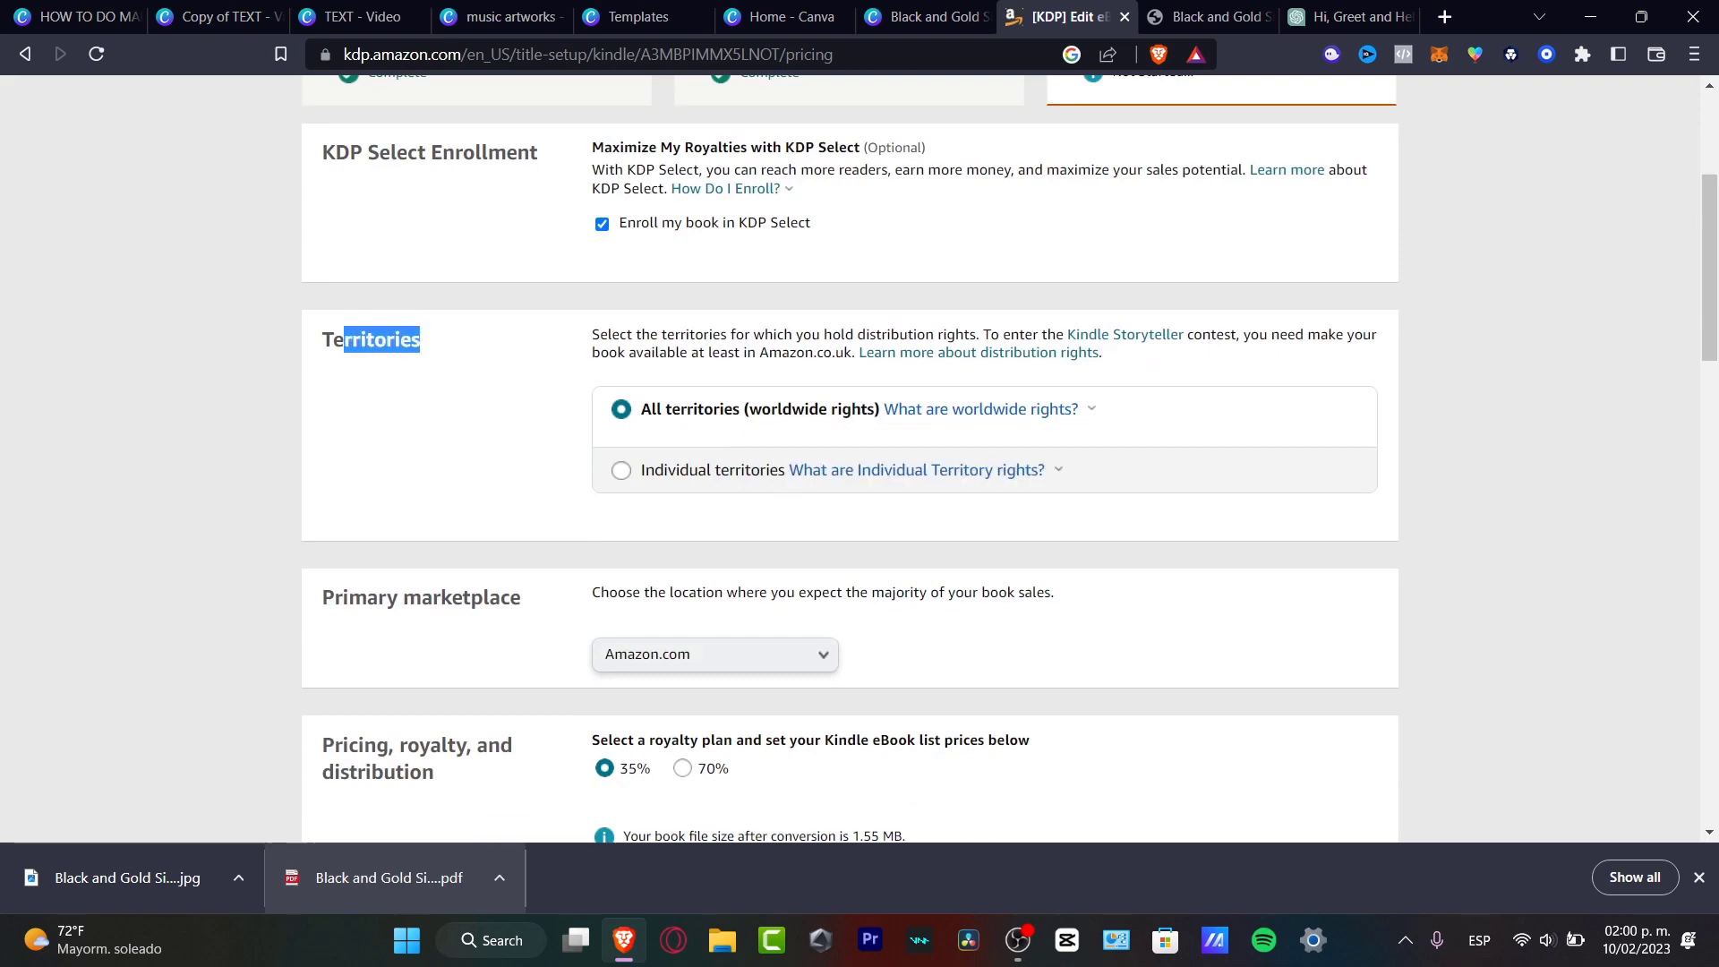
scroll(859, 457, down, 1)
drag(520, 492, 334, 491)
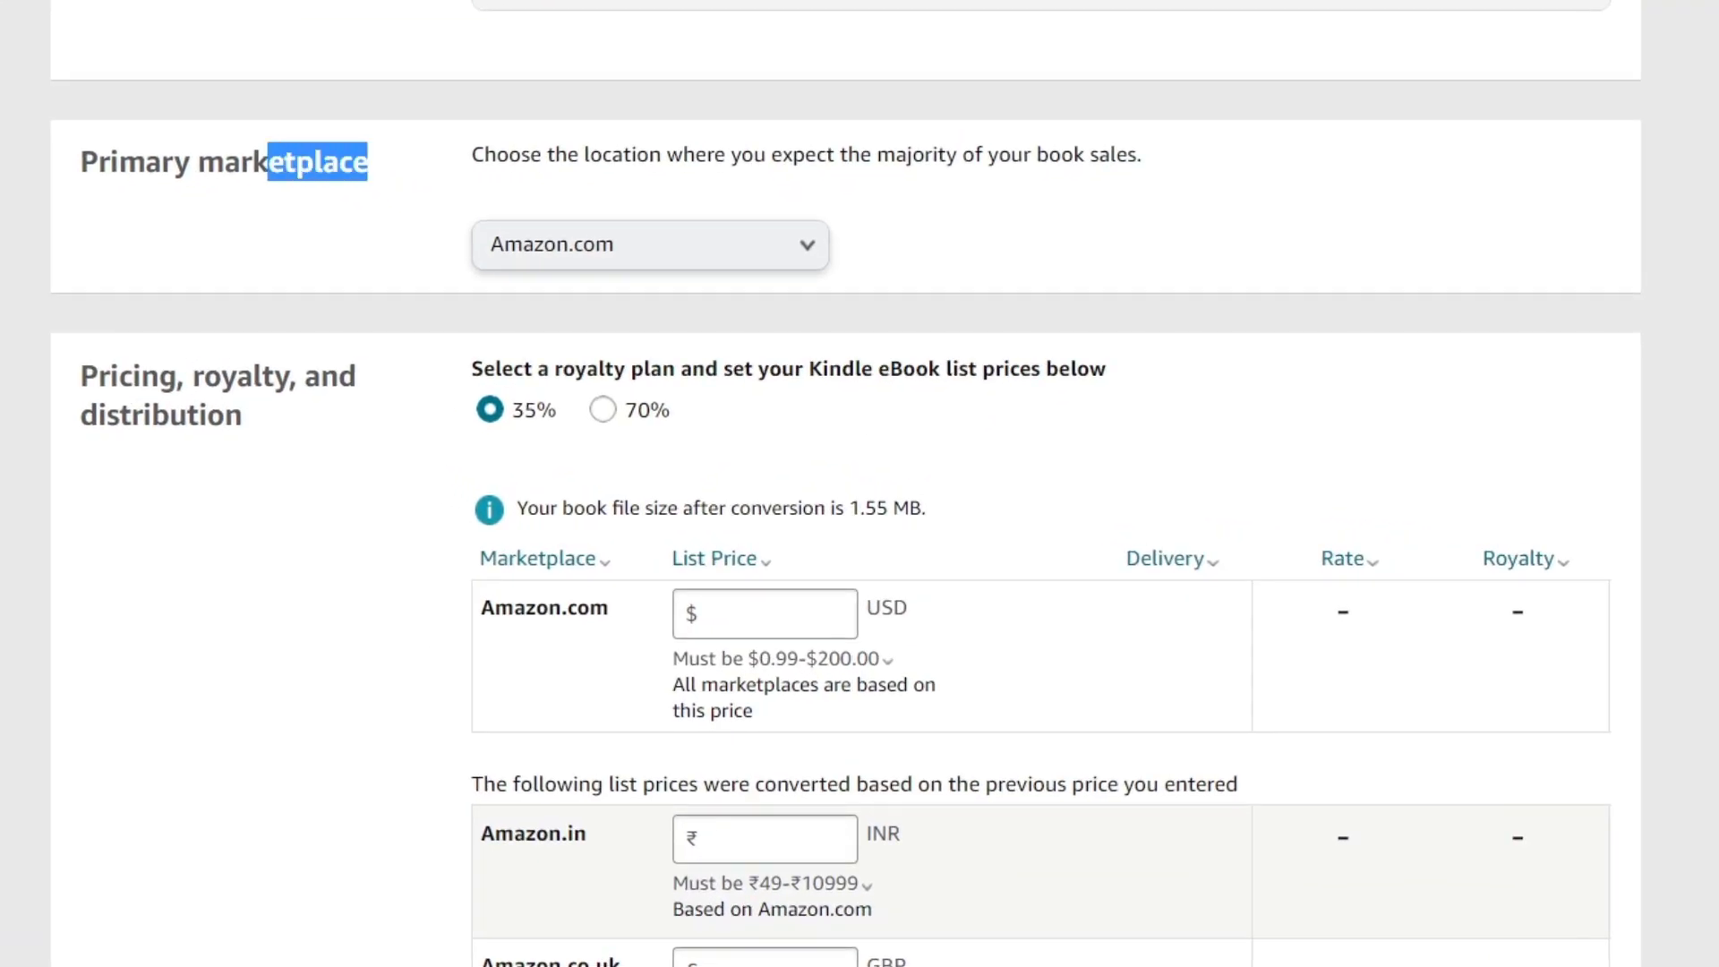
Set the eBook's Amazon.com list price to 3 USD
click(776, 658)
click(764, 613)
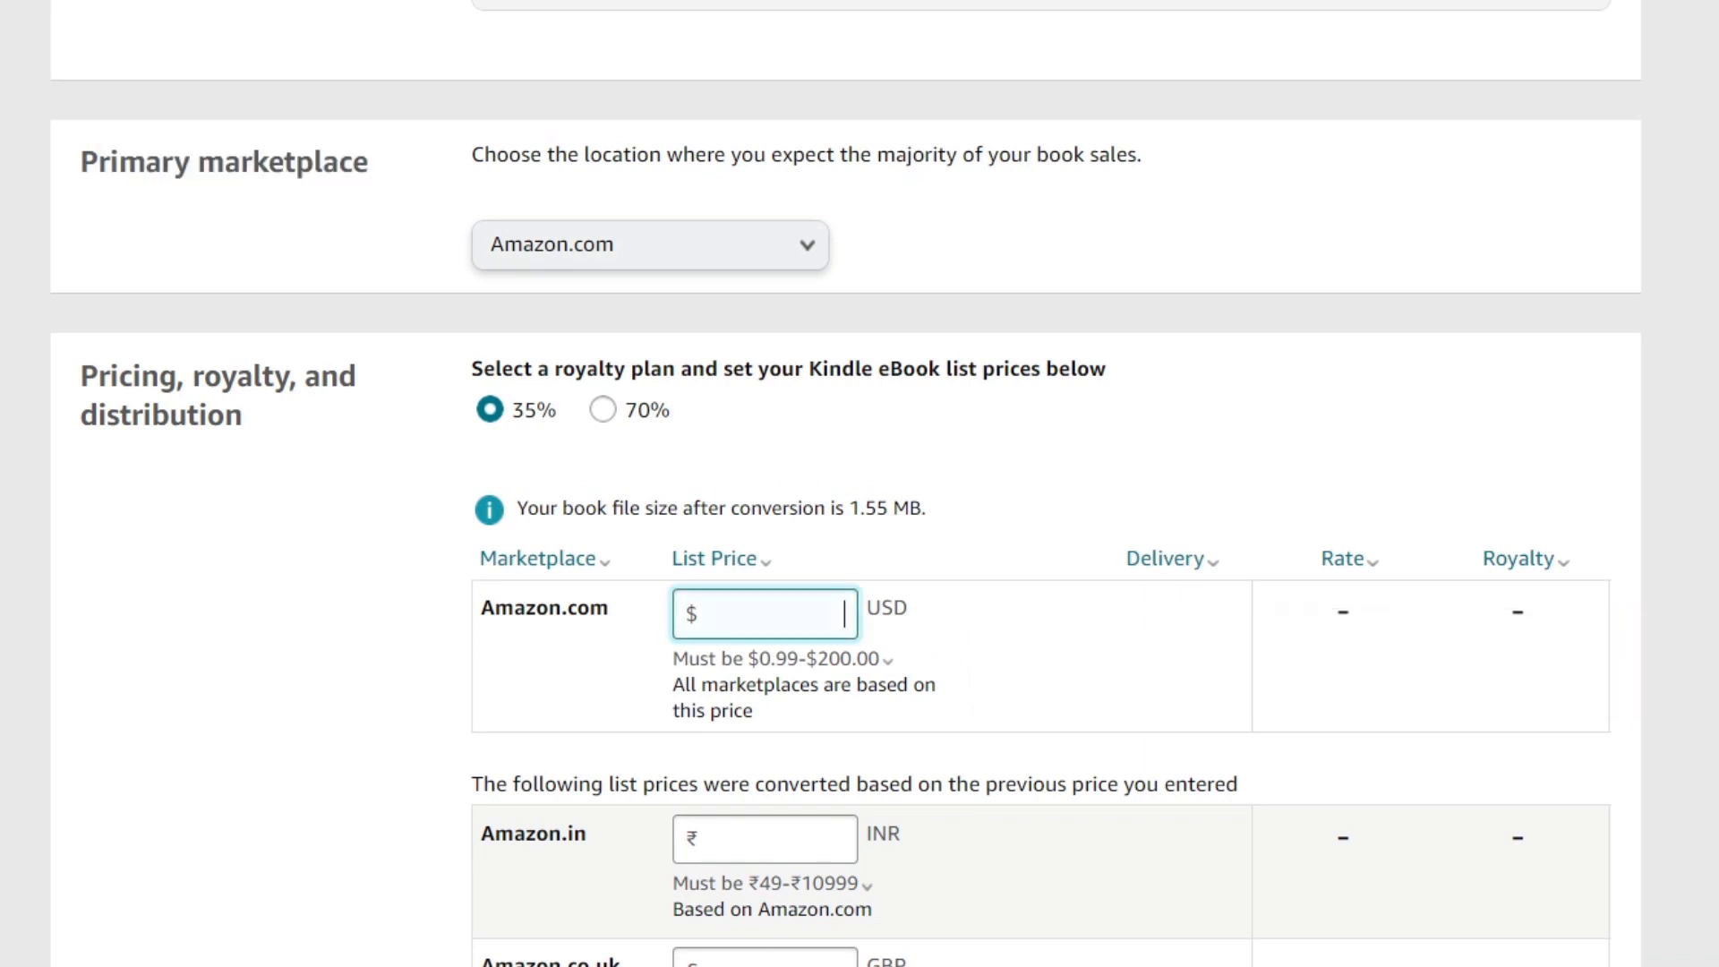
text(3)
key(Tab)
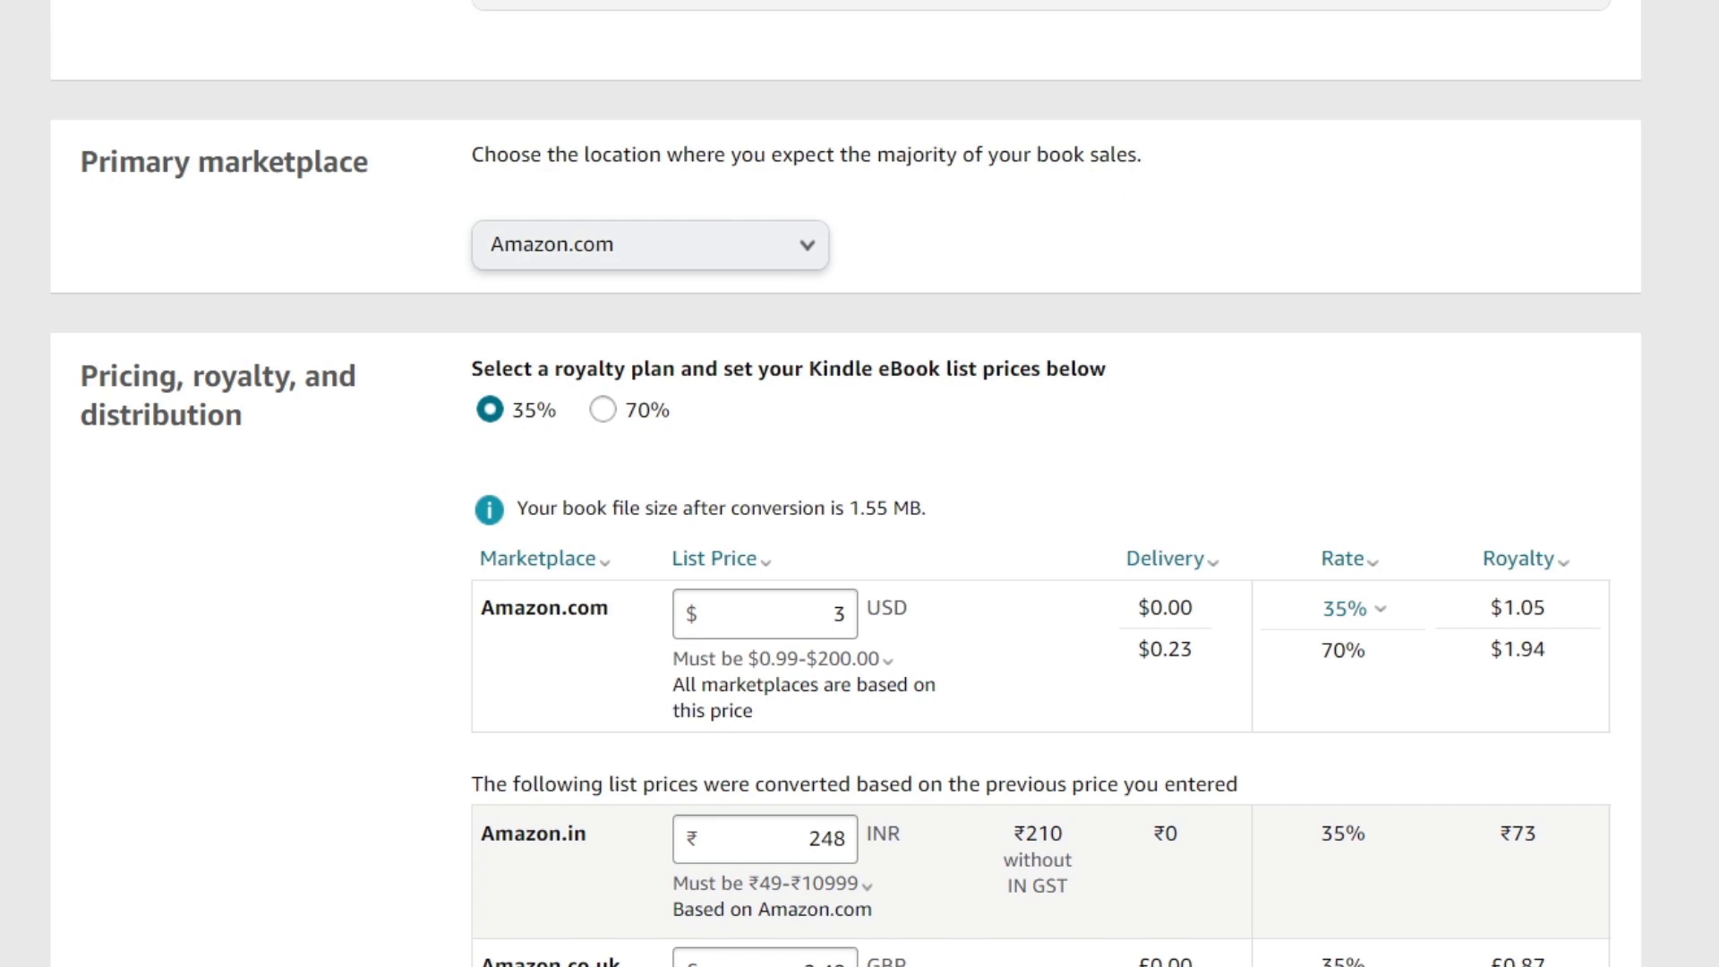
Compare the 35% and 70% royalties and the converted prices for the other marketplaces, and save the eBook's pricing
click(721, 557)
click(720, 558)
drag(1489, 608, 1544, 649)
scroll(1039, 484, down, 15)
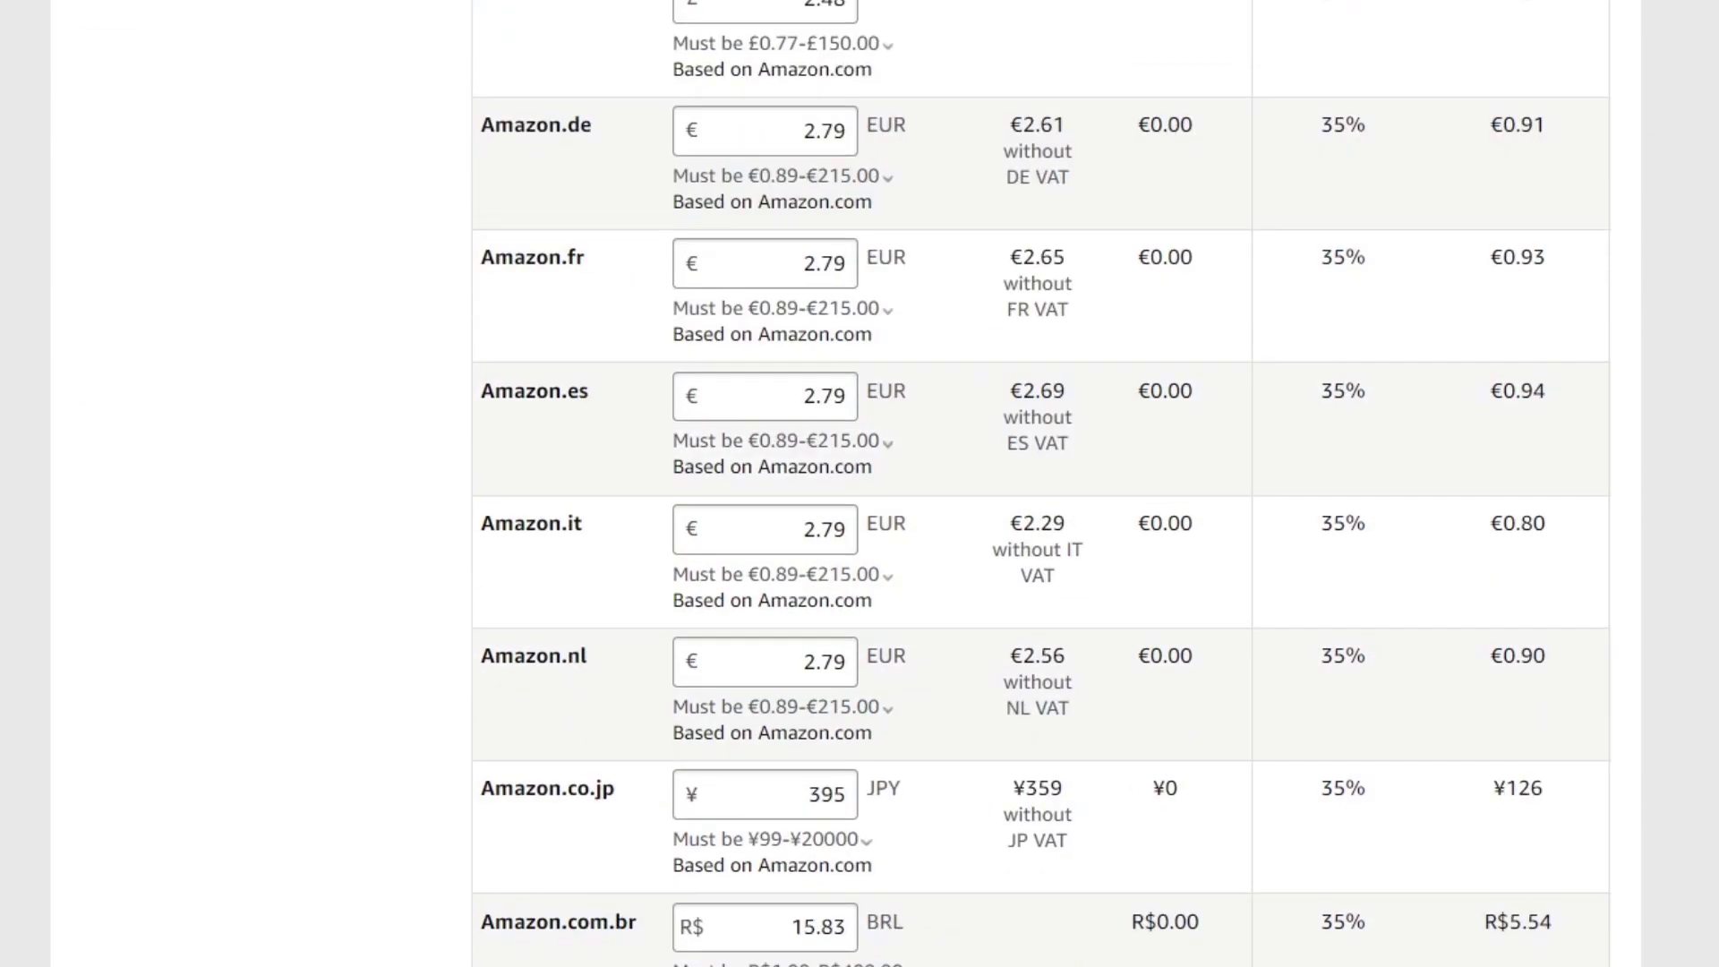
scroll(860, 484, down, 9)
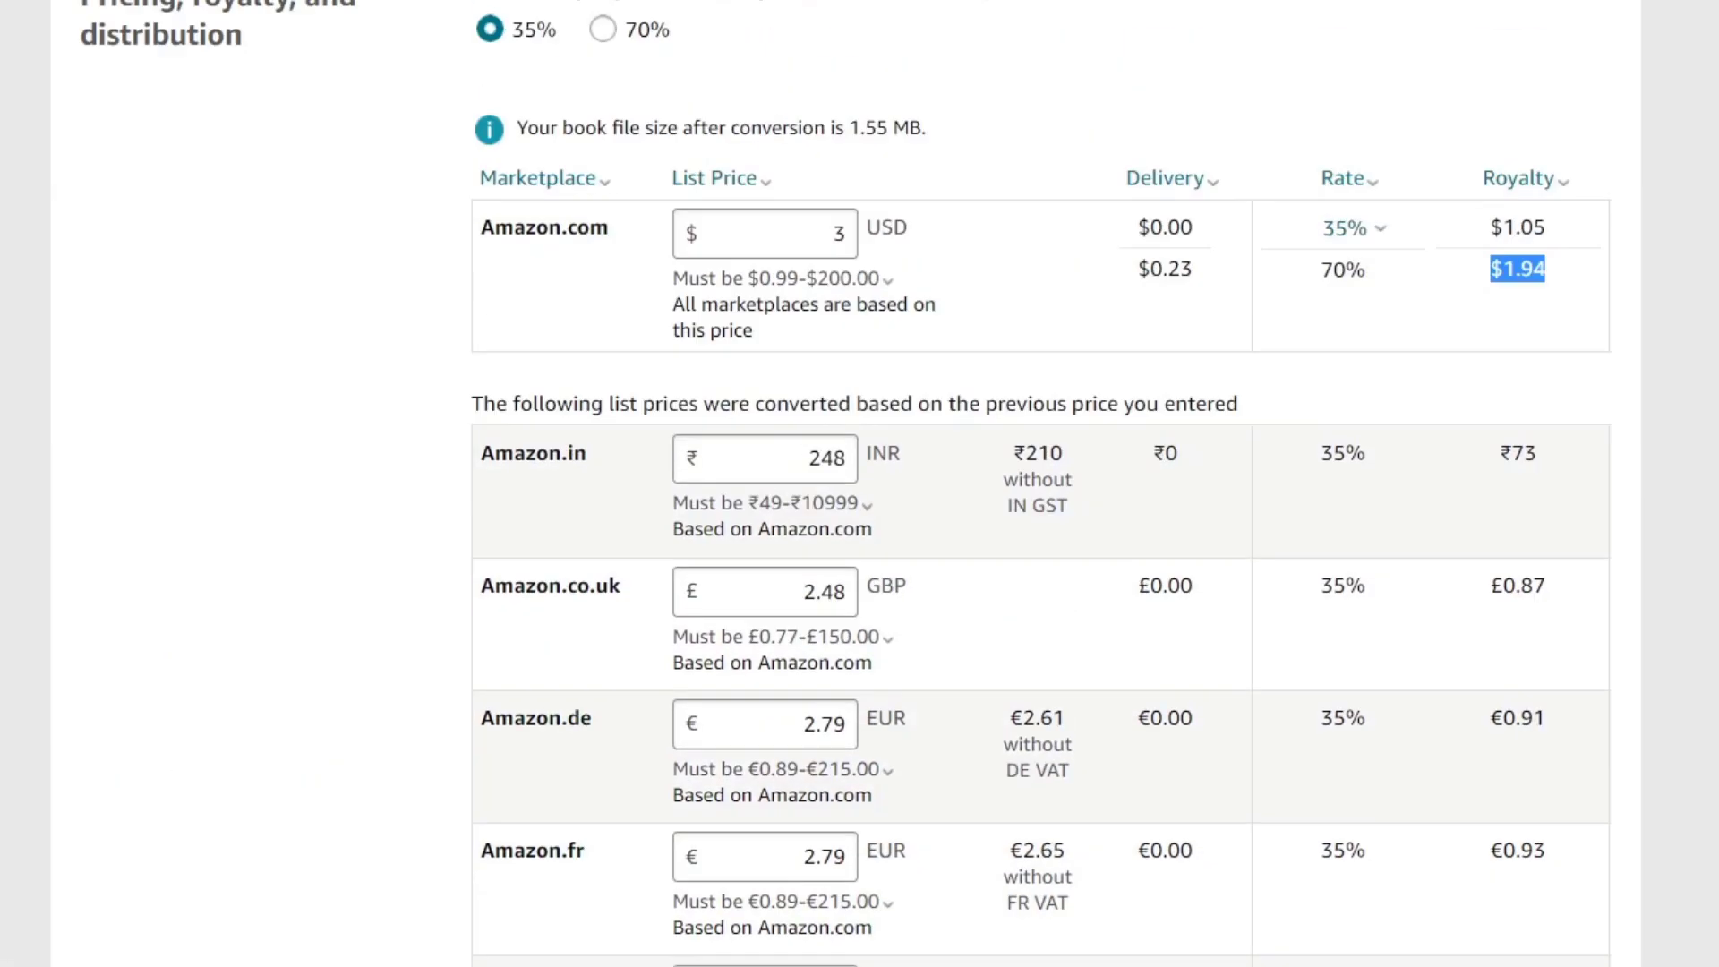
scroll(859, 483, up, 5)
scroll(859, 483, down, 15)
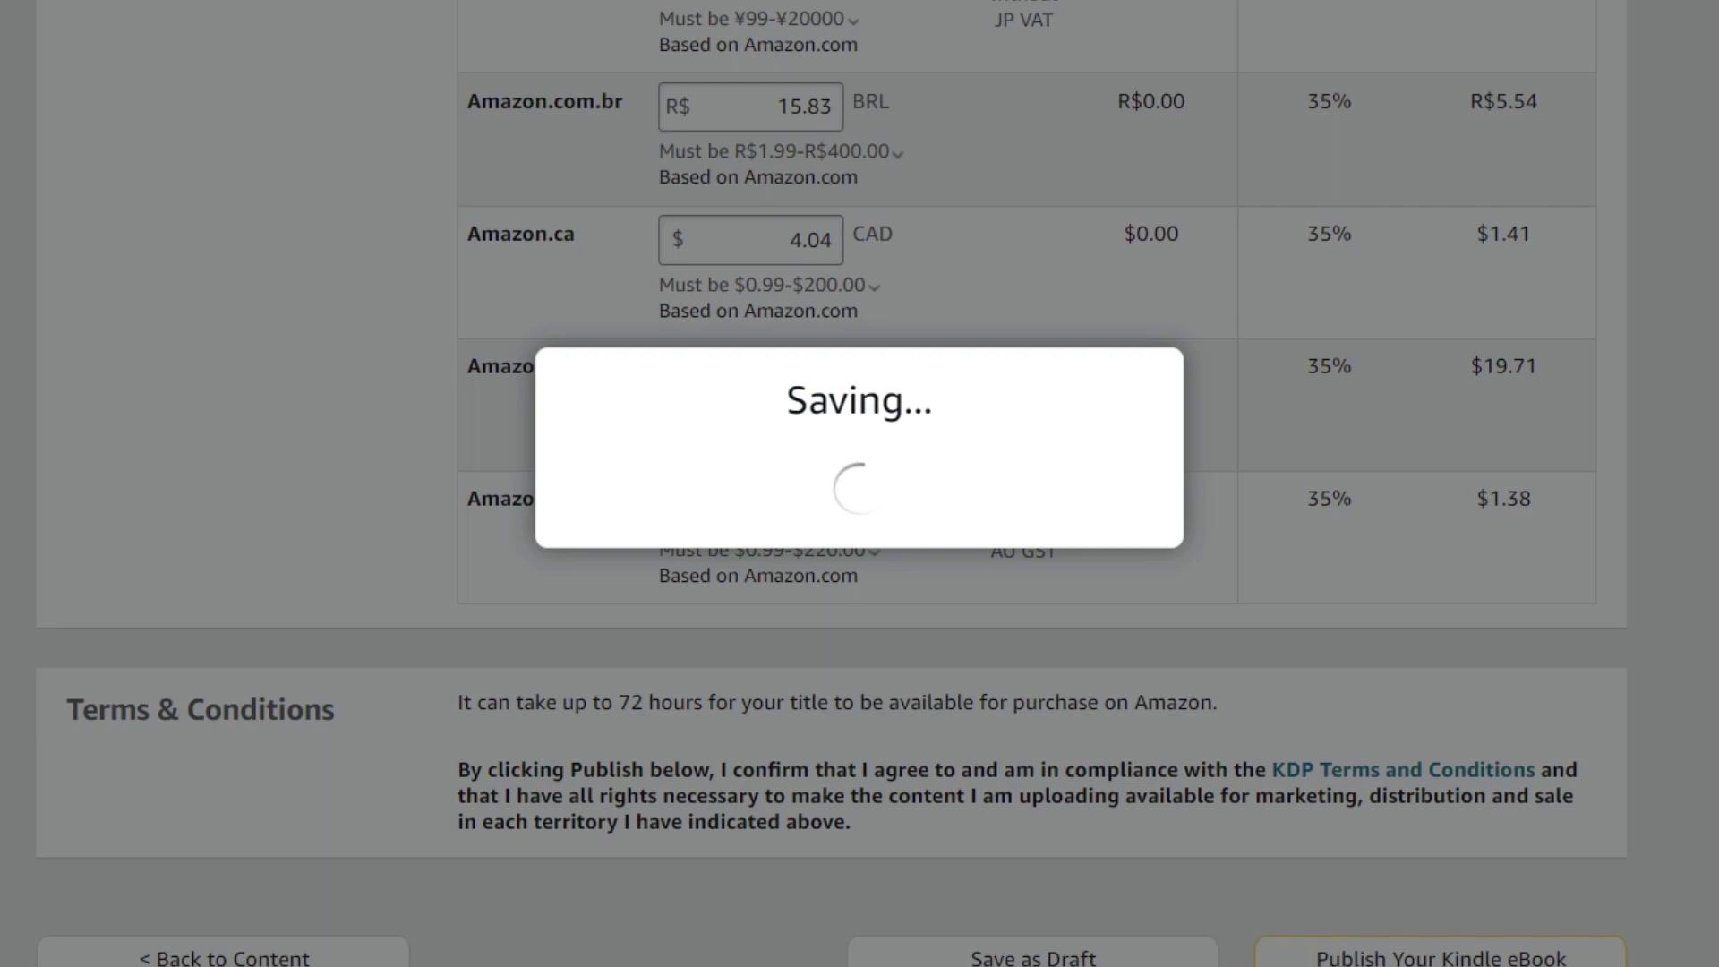
scroll(859, 483, up, 5)
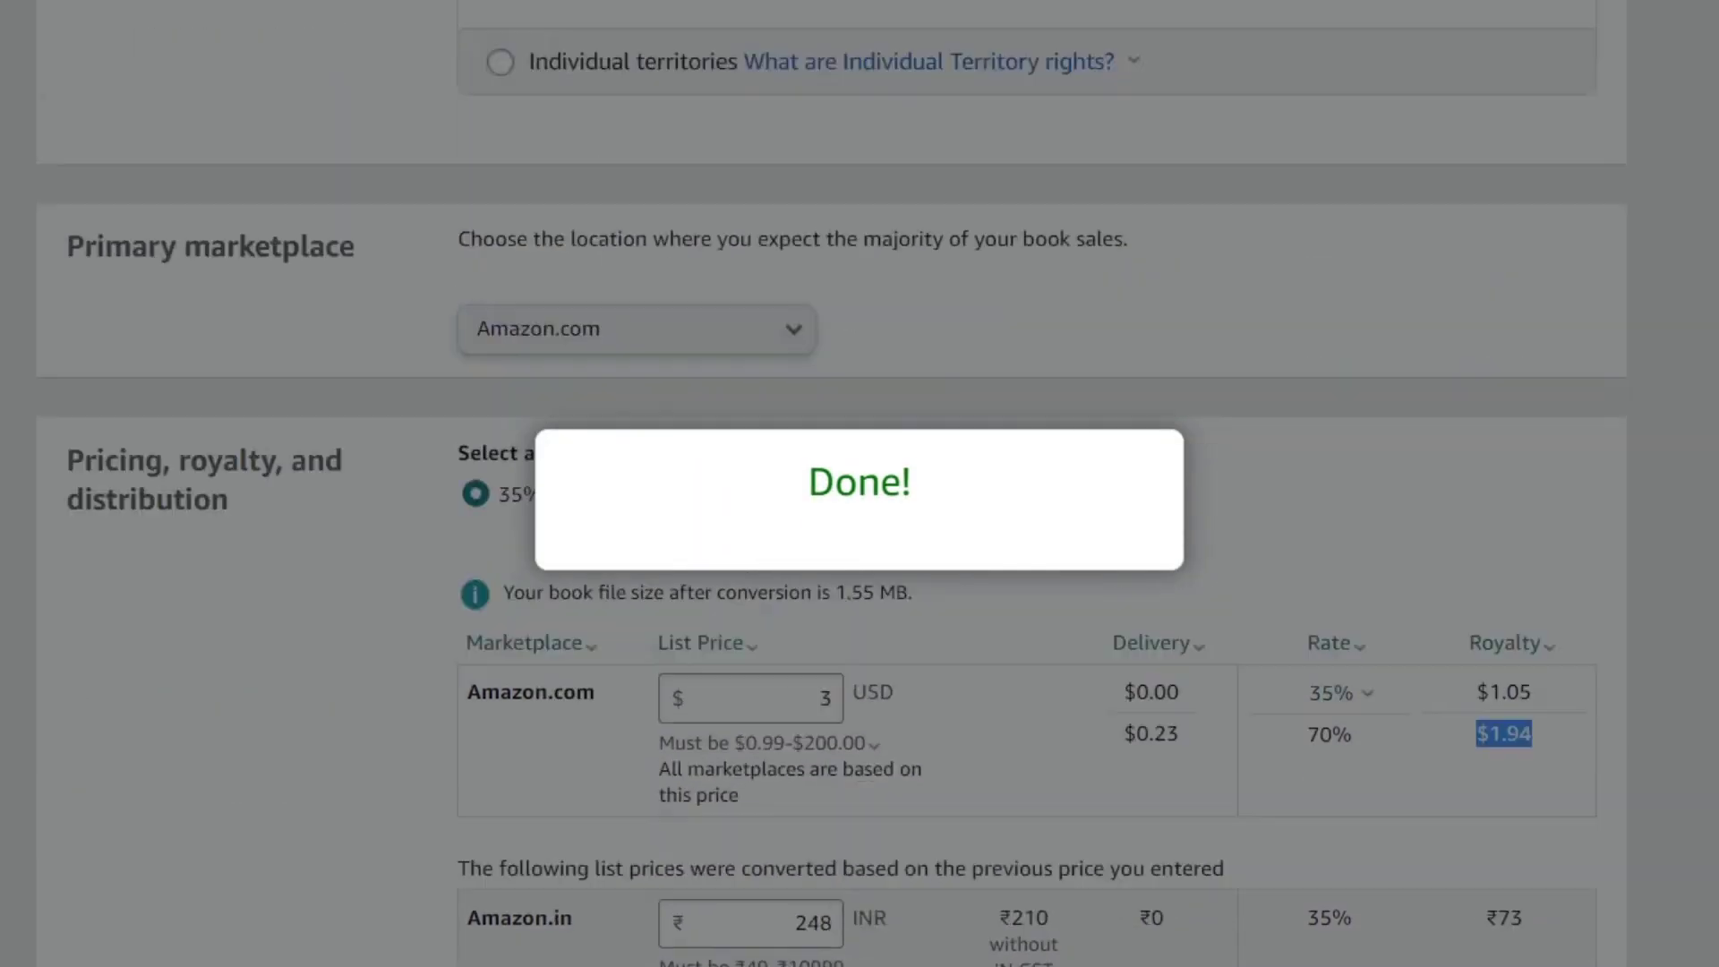